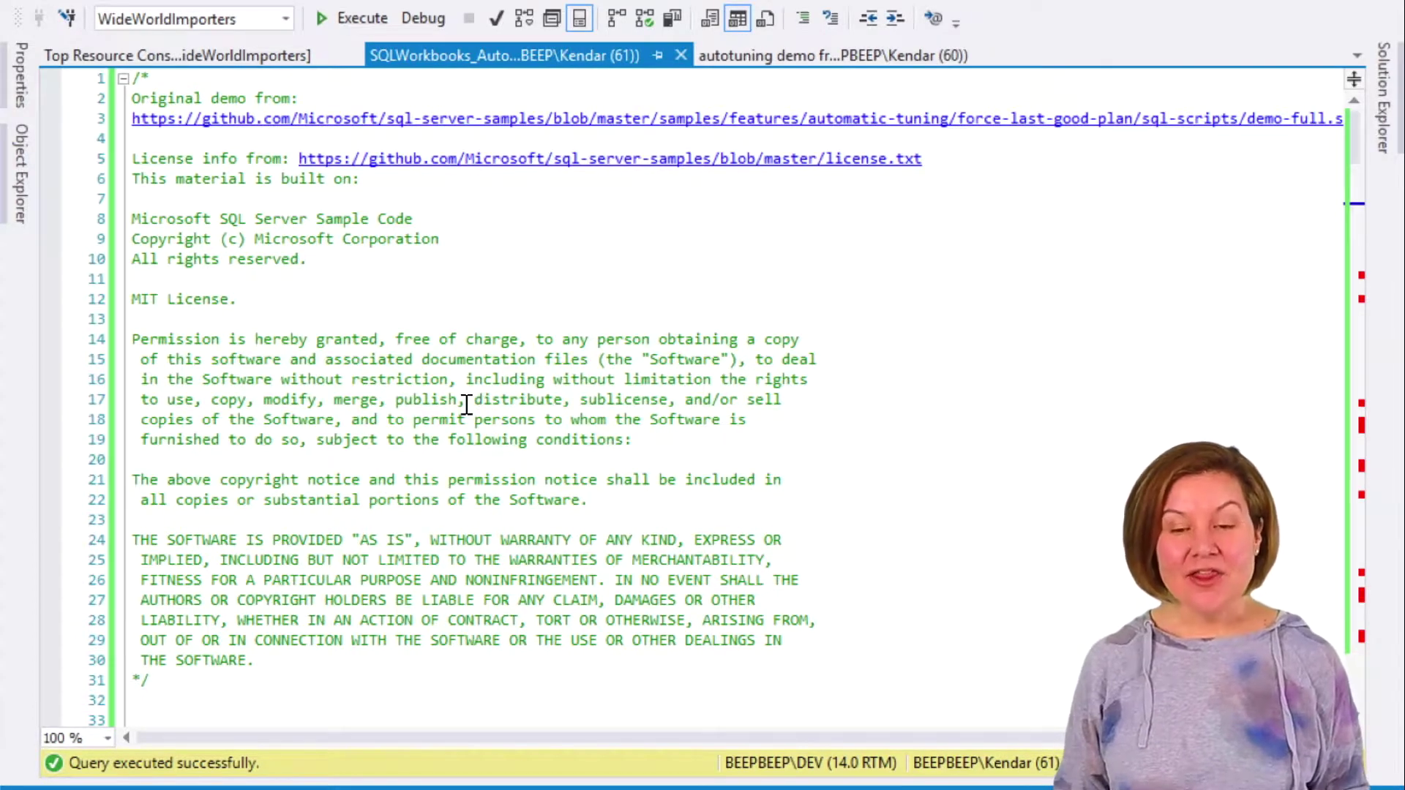
Review the Microsoft license notice at the script's start and the WideWorldImporters restore section with its backup download link
click(292, 274)
key(shift+Up)
key(shift+Up)
key(shift+Up)
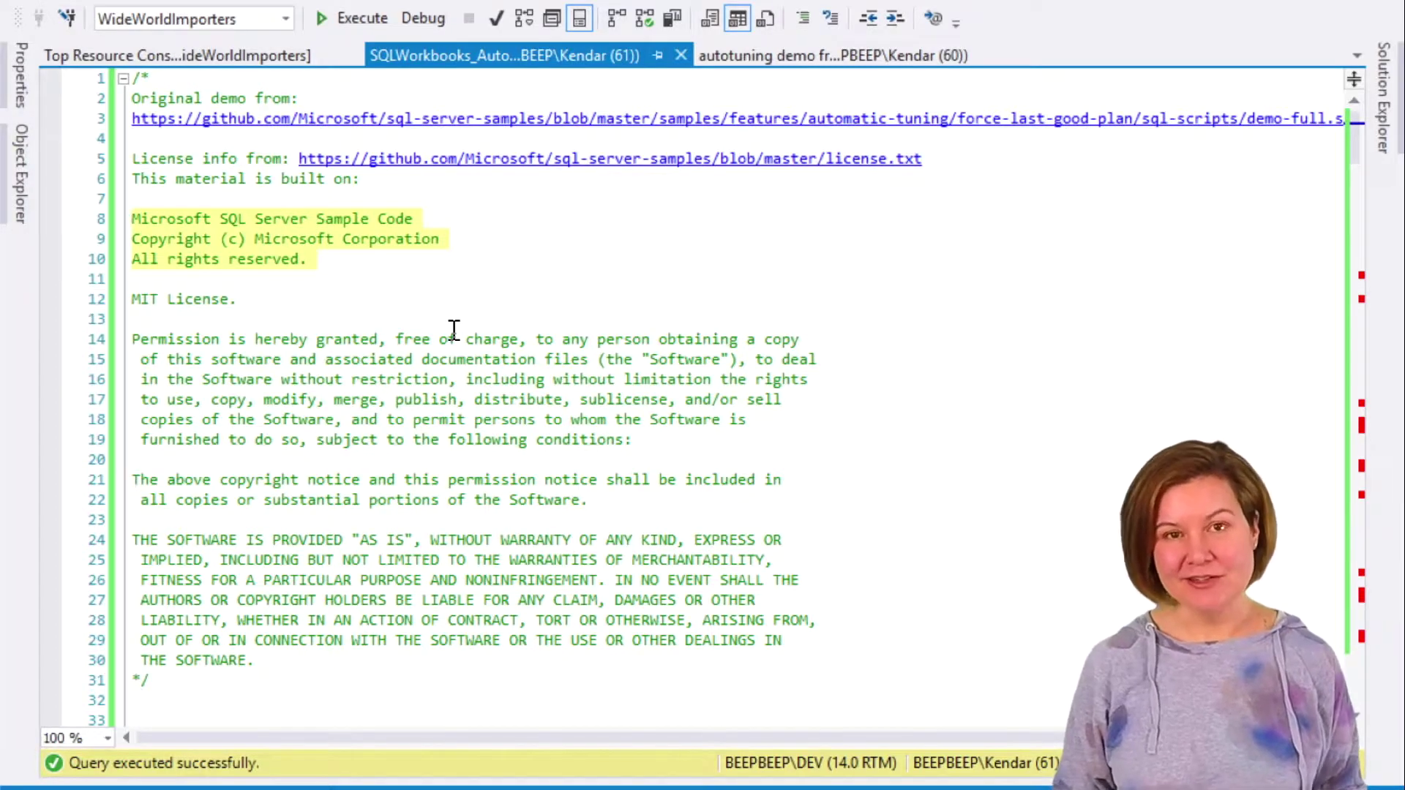
scroll(454, 326, down, 1)
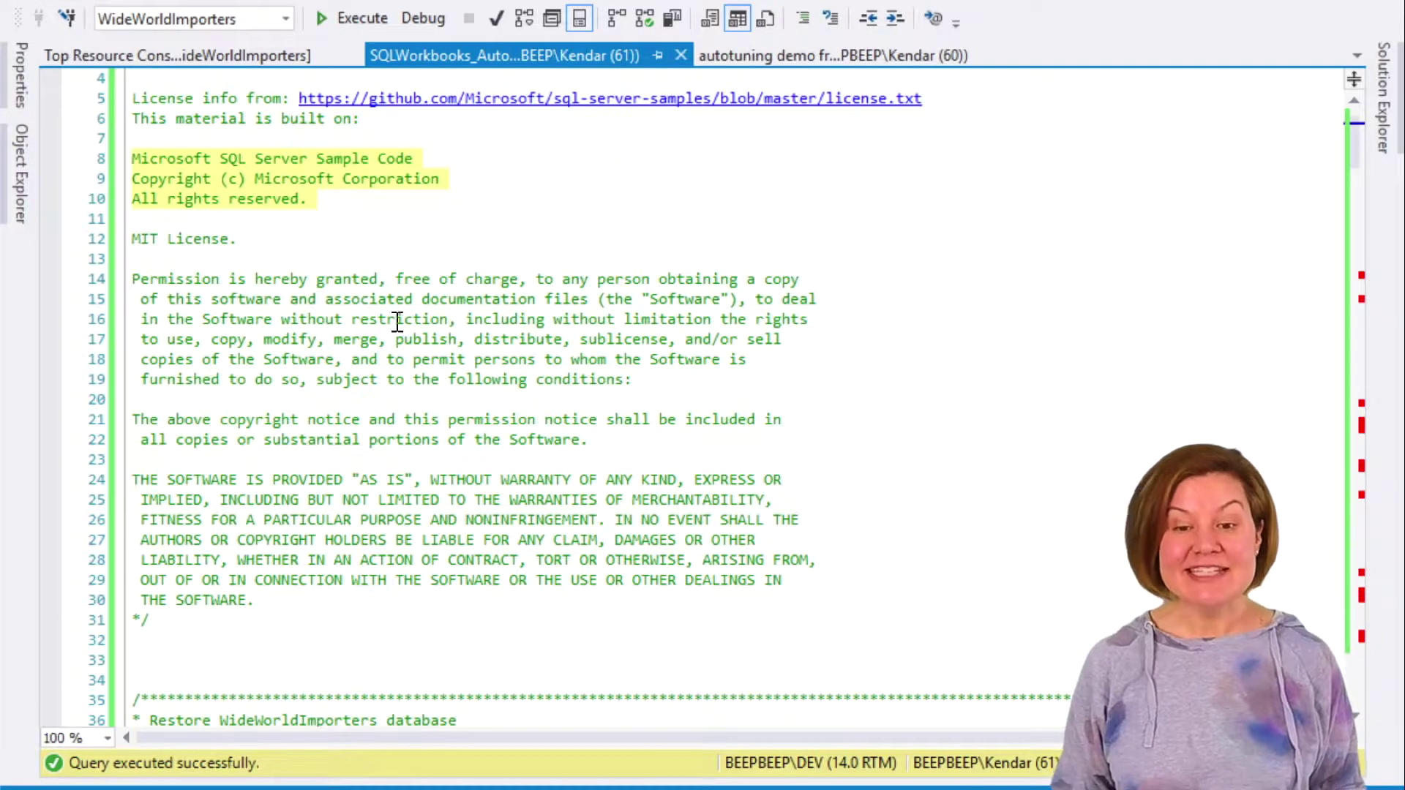
scroll(336, 425, down, 10)
drag(276, 564, 114, 179)
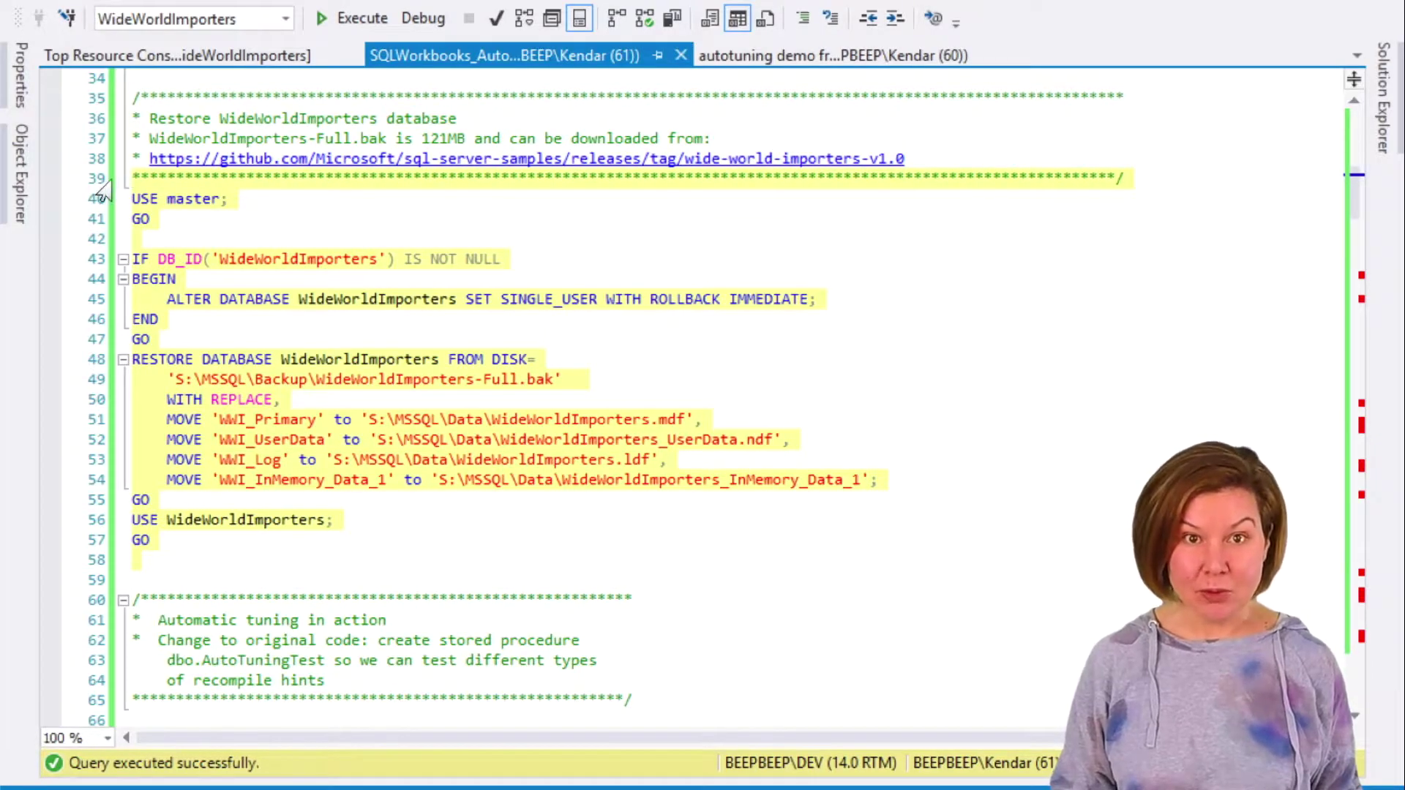
key(Up)
key(shift+Down)
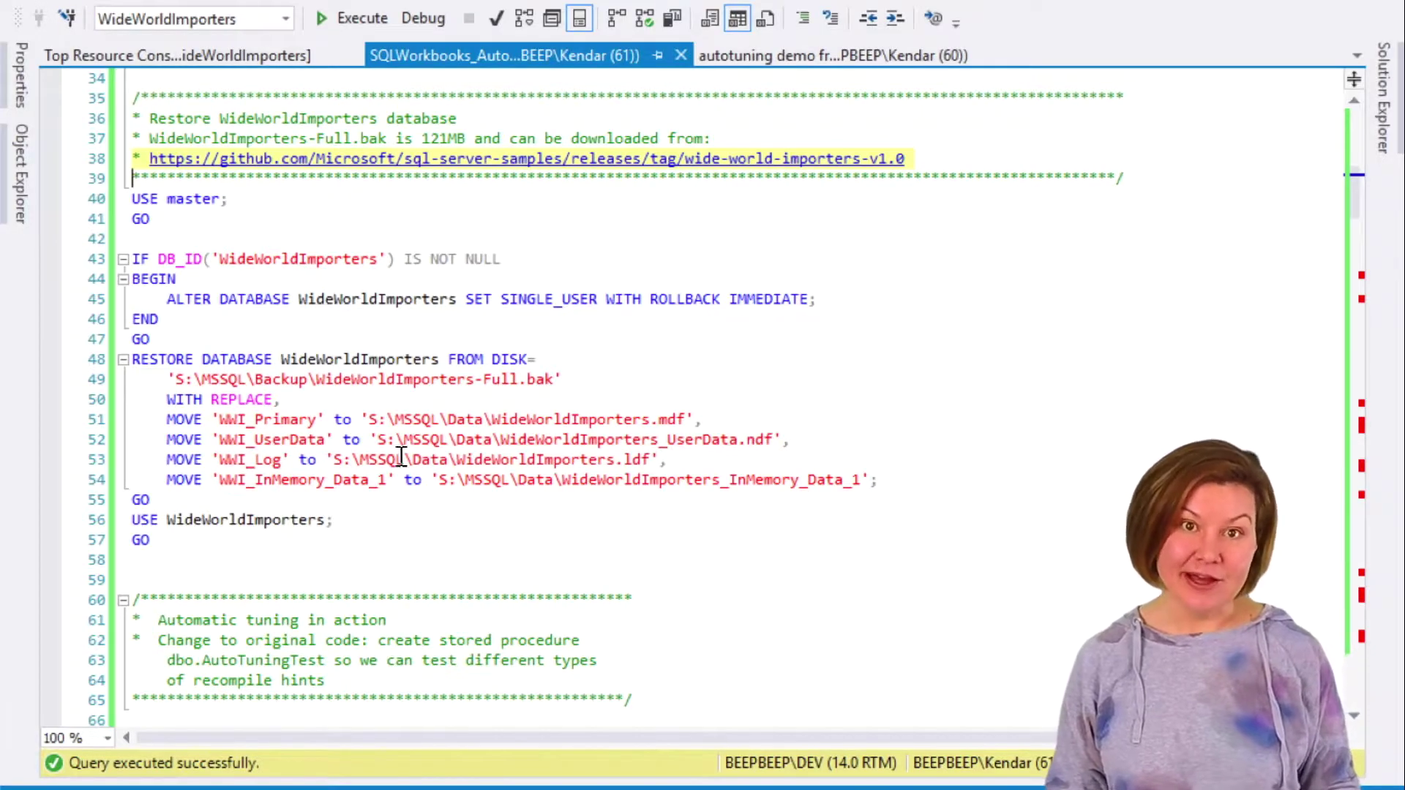
Run the CREATE OR ALTER PROCEDURE batch for dbo.AutoTuningTest and hide the results
scroll(398, 456, down, 8)
drag(226, 420, 91, 260)
scroll(241, 373, down, 1)
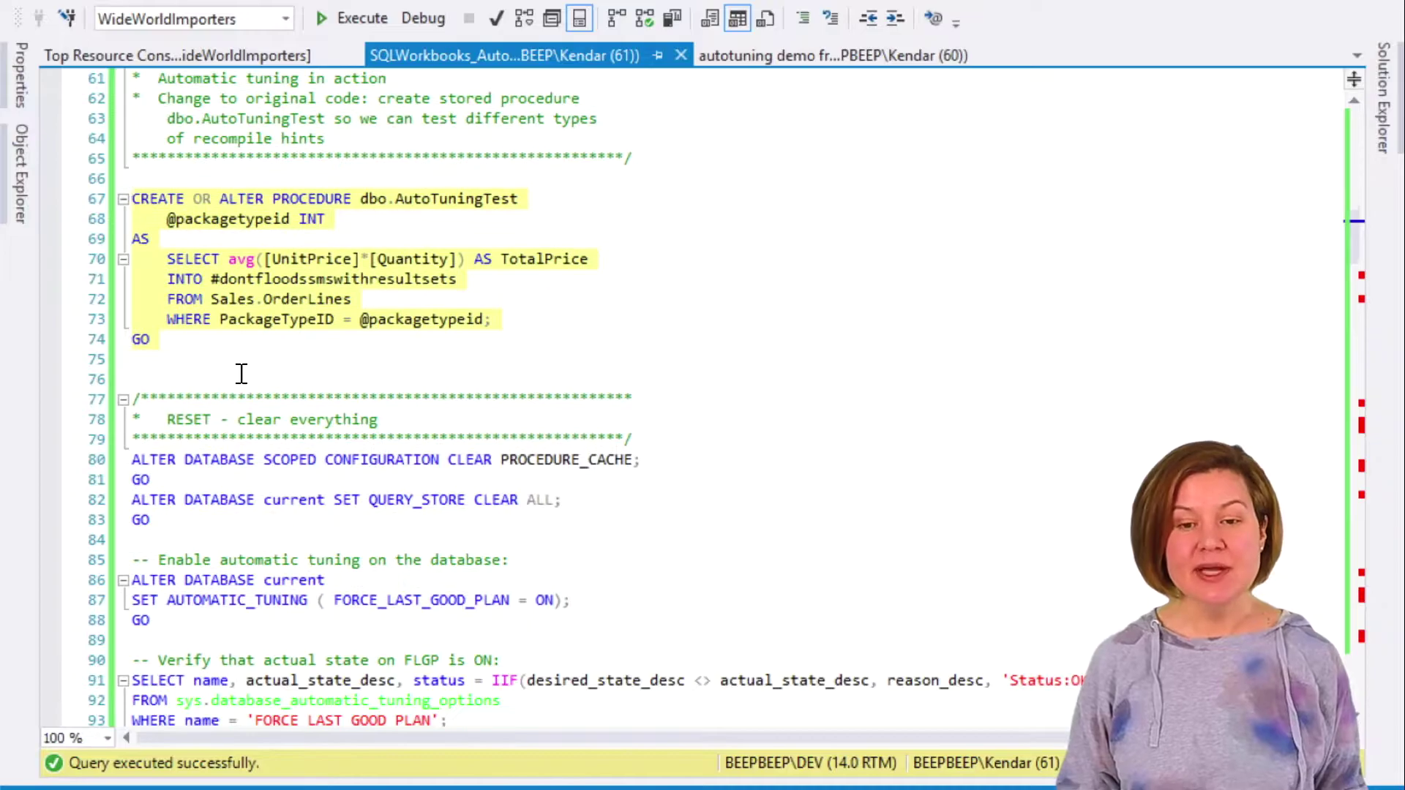
key(F5)
key(ctrl+r)
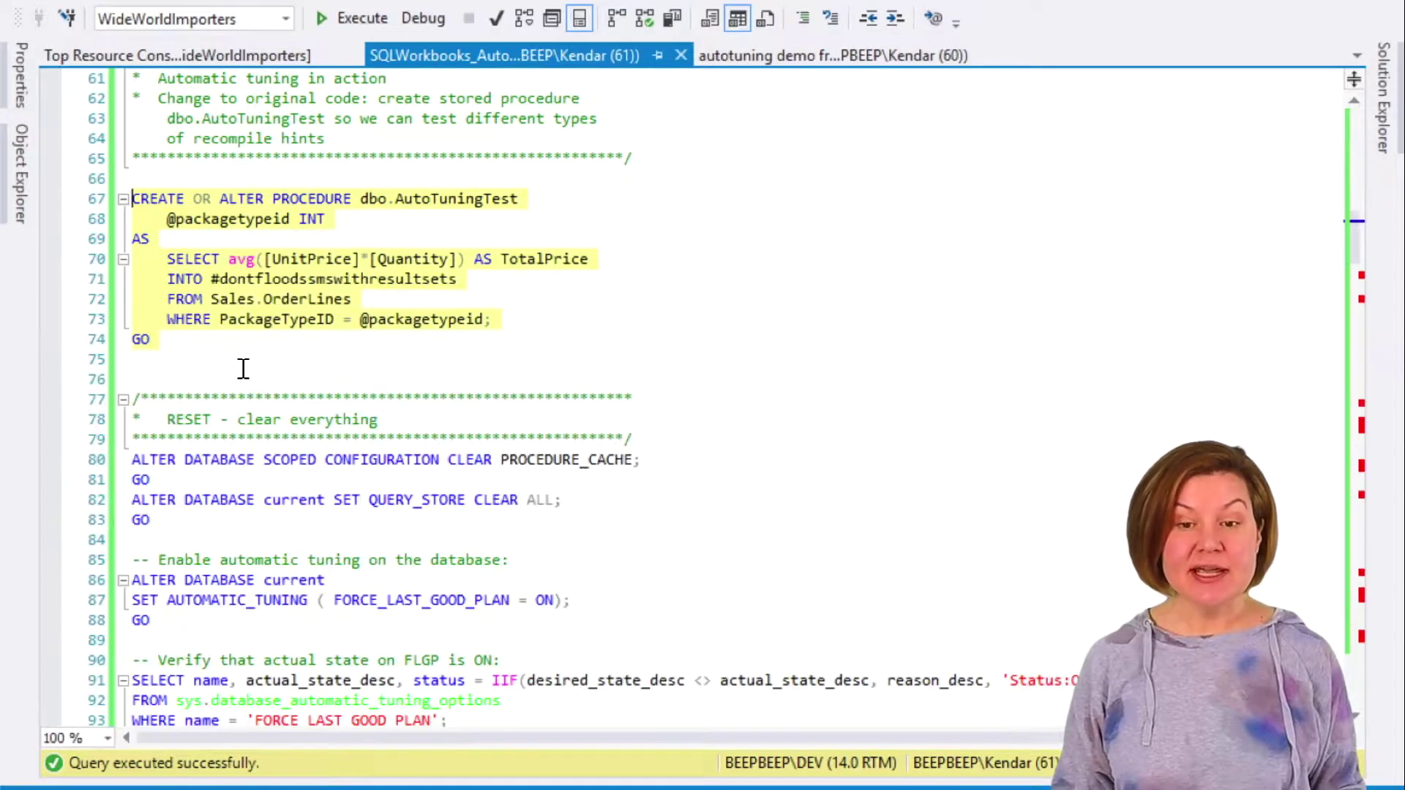
scroll(243, 370, down, 1)
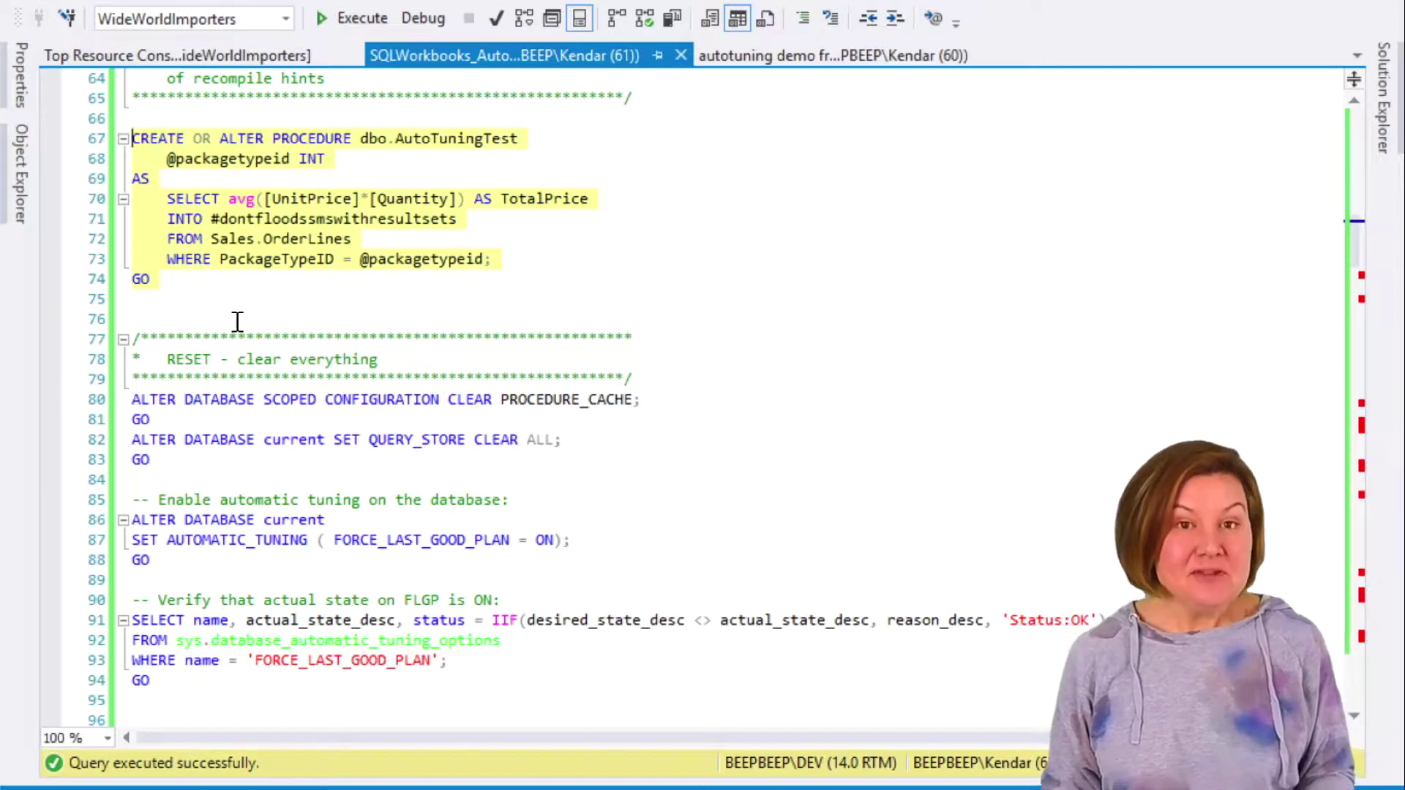
click(353, 178)
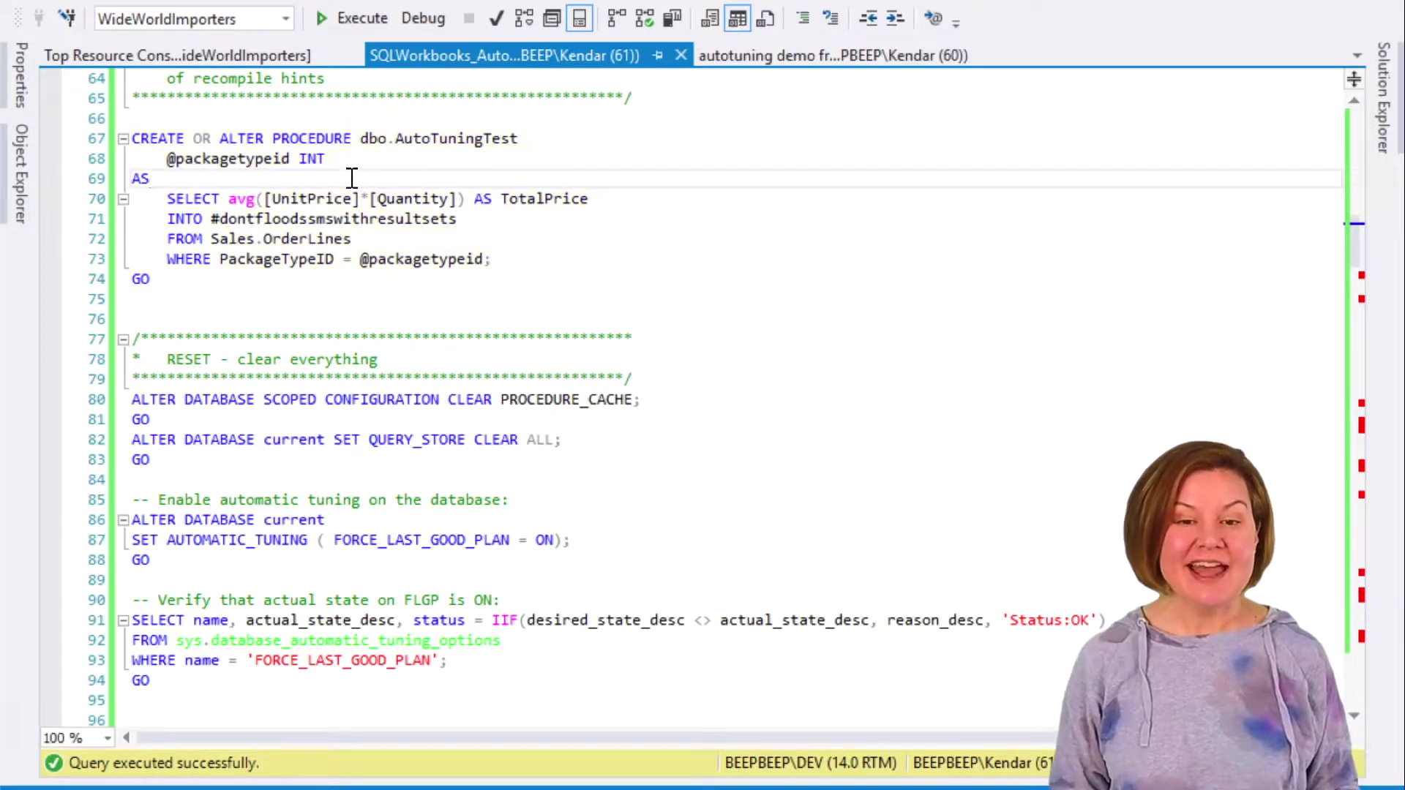
key(Home)
key(Down)
key(Up)
key(Up)
key(shift+Down)
key(Down)
key(Down)
key(Down)
key(Down)
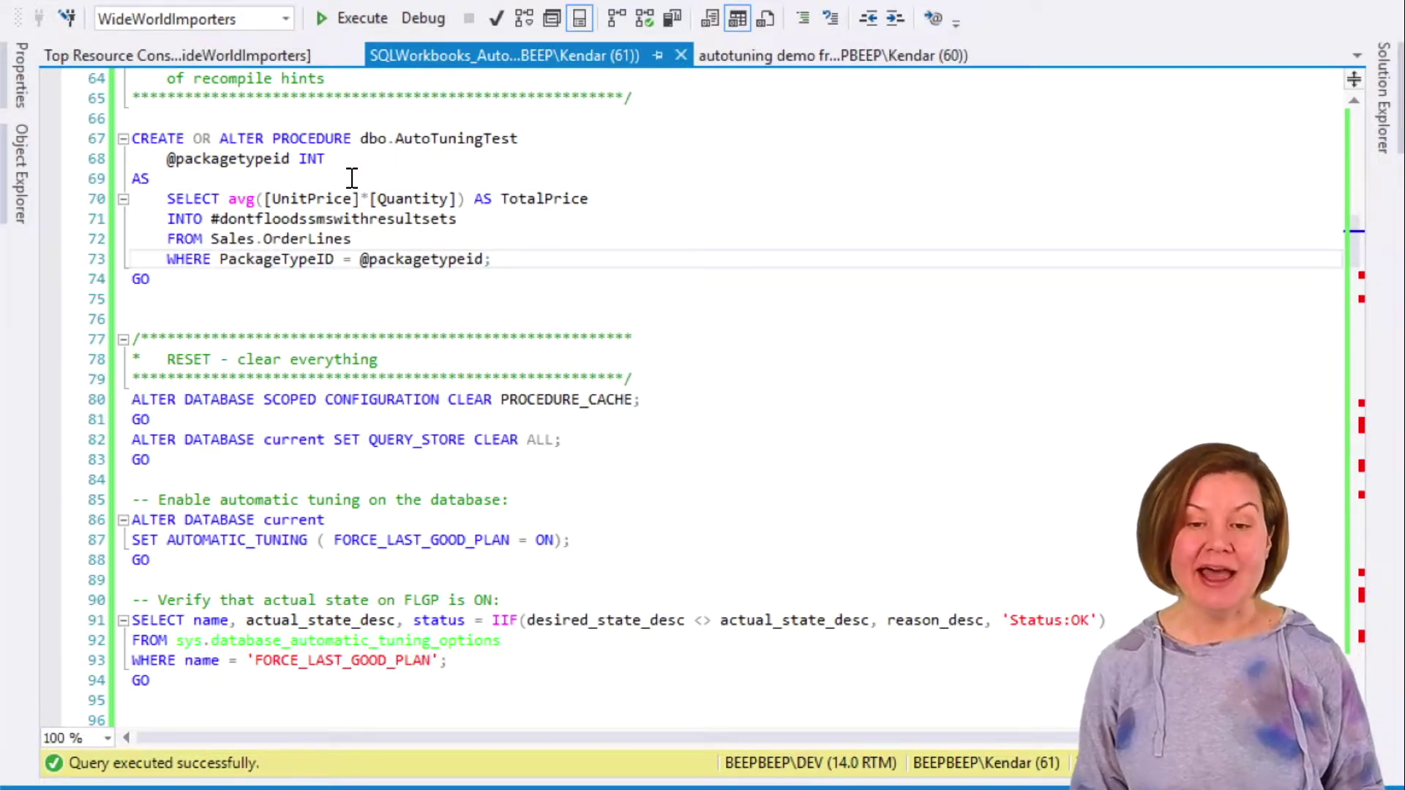
drag(220, 288, 85, 134)
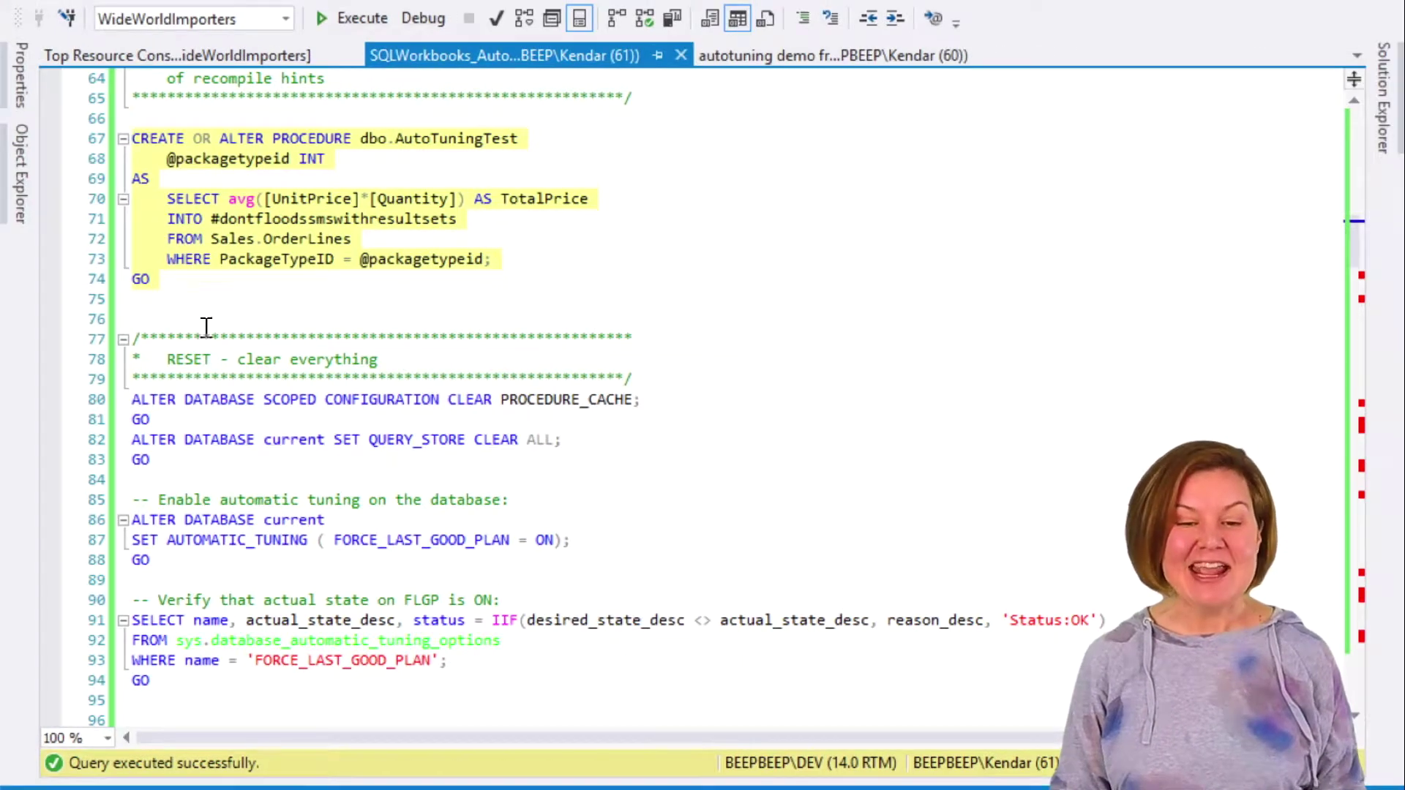
Highlight the reset statements, run the ALTER DATABASE statement setting AUTOMATIC_TUNING to FORCE_LAST_GOOD_PLAN = ON, and hide the results
scroll(234, 541, down, 2)
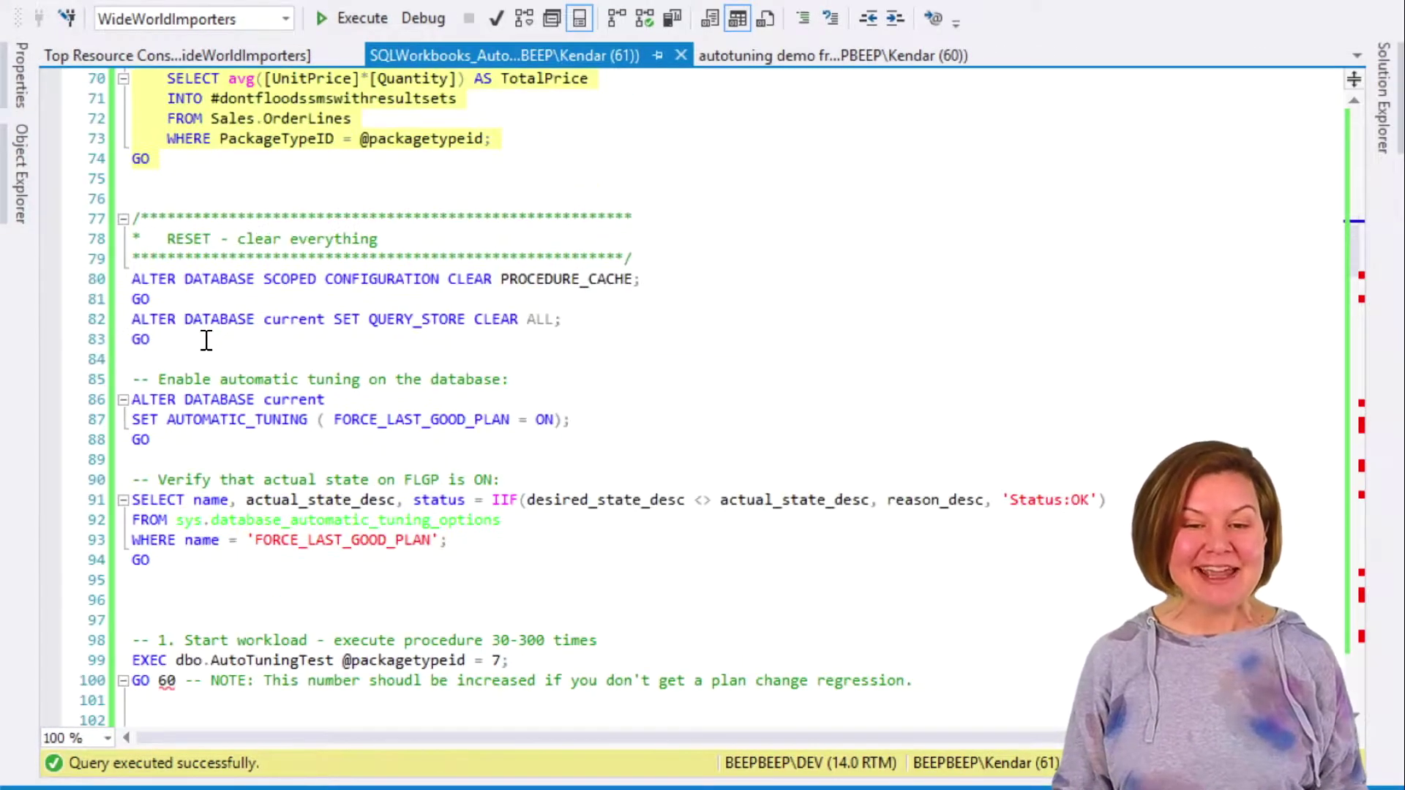
drag(194, 358, 102, 282)
scroll(296, 369, down, 2)
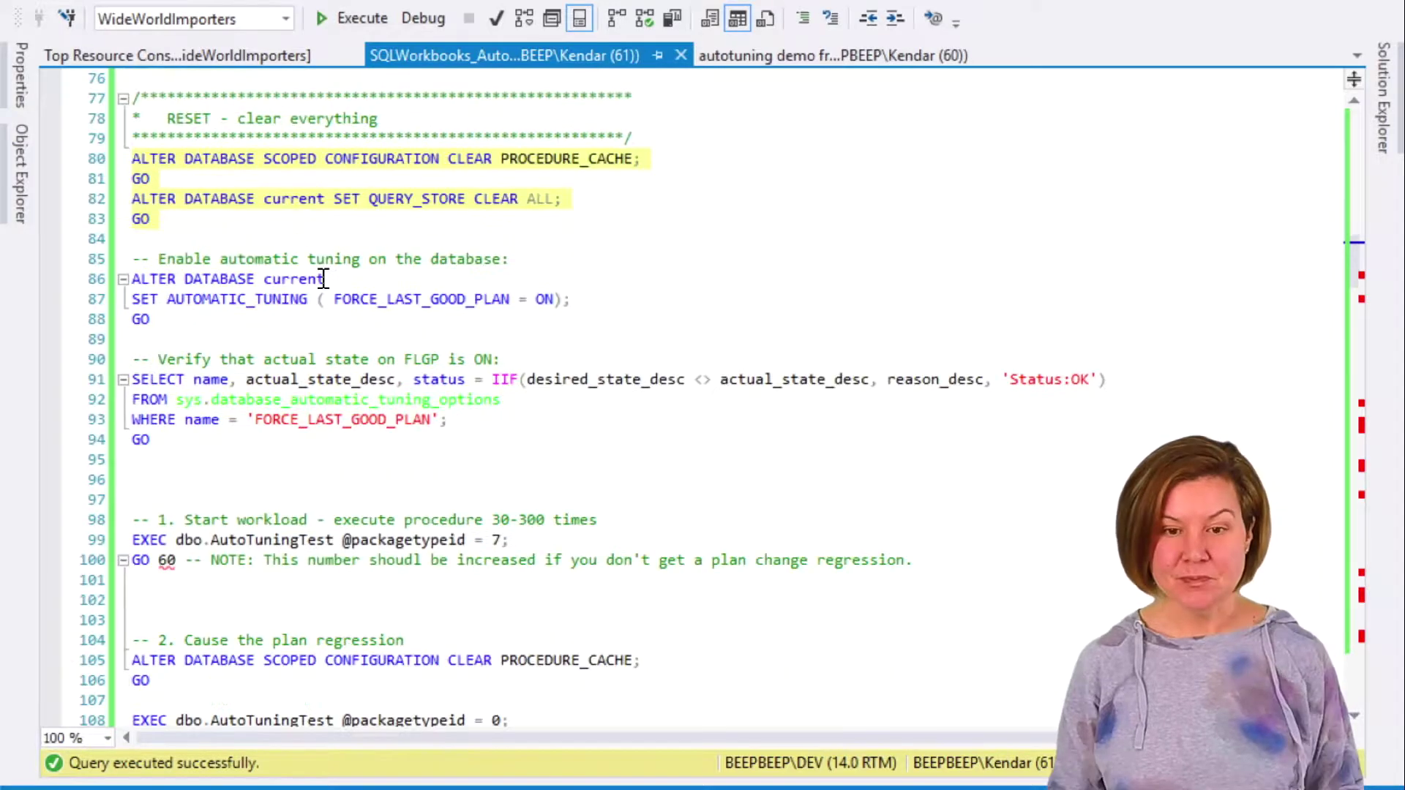
drag(578, 299, 131, 259)
scroll(354, 363, down, 2)
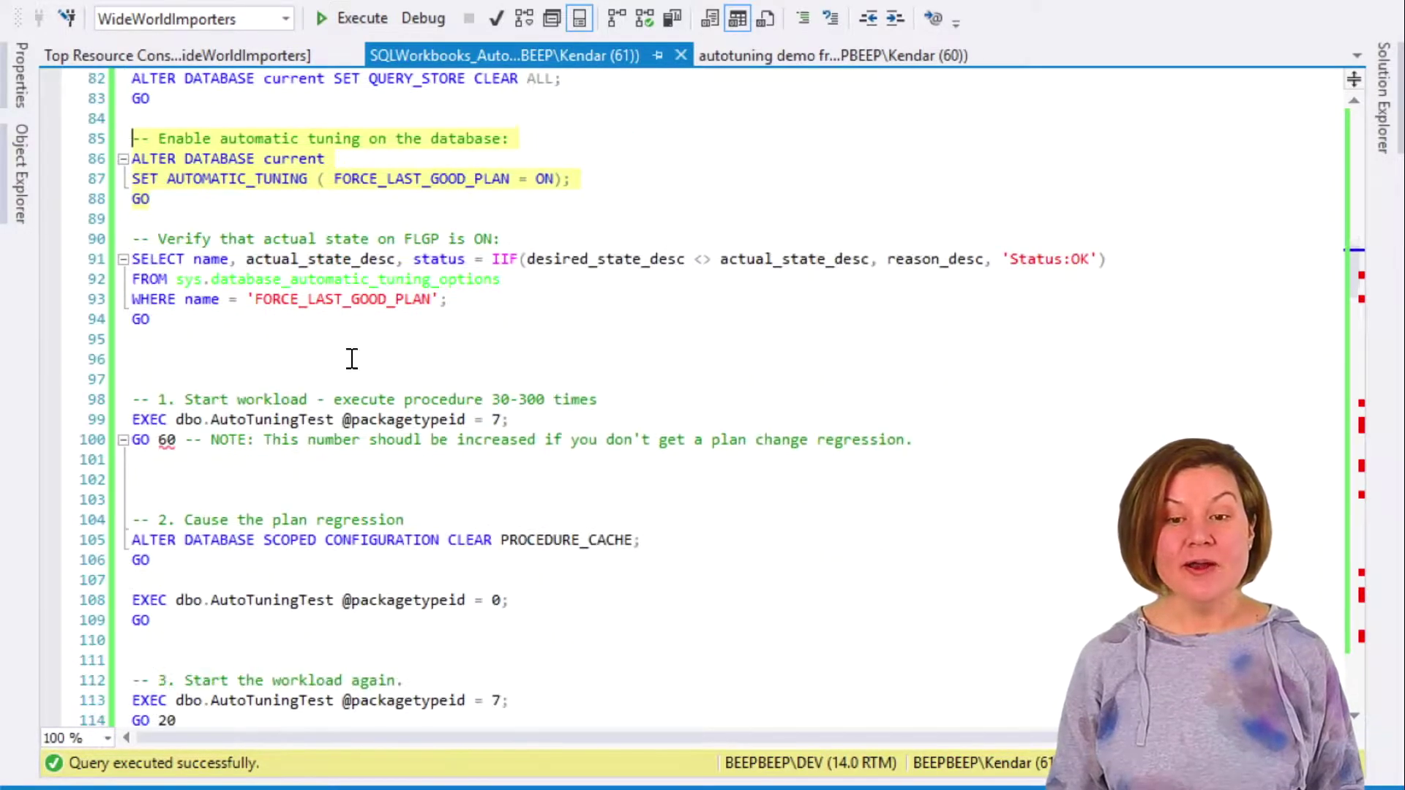
key(F5)
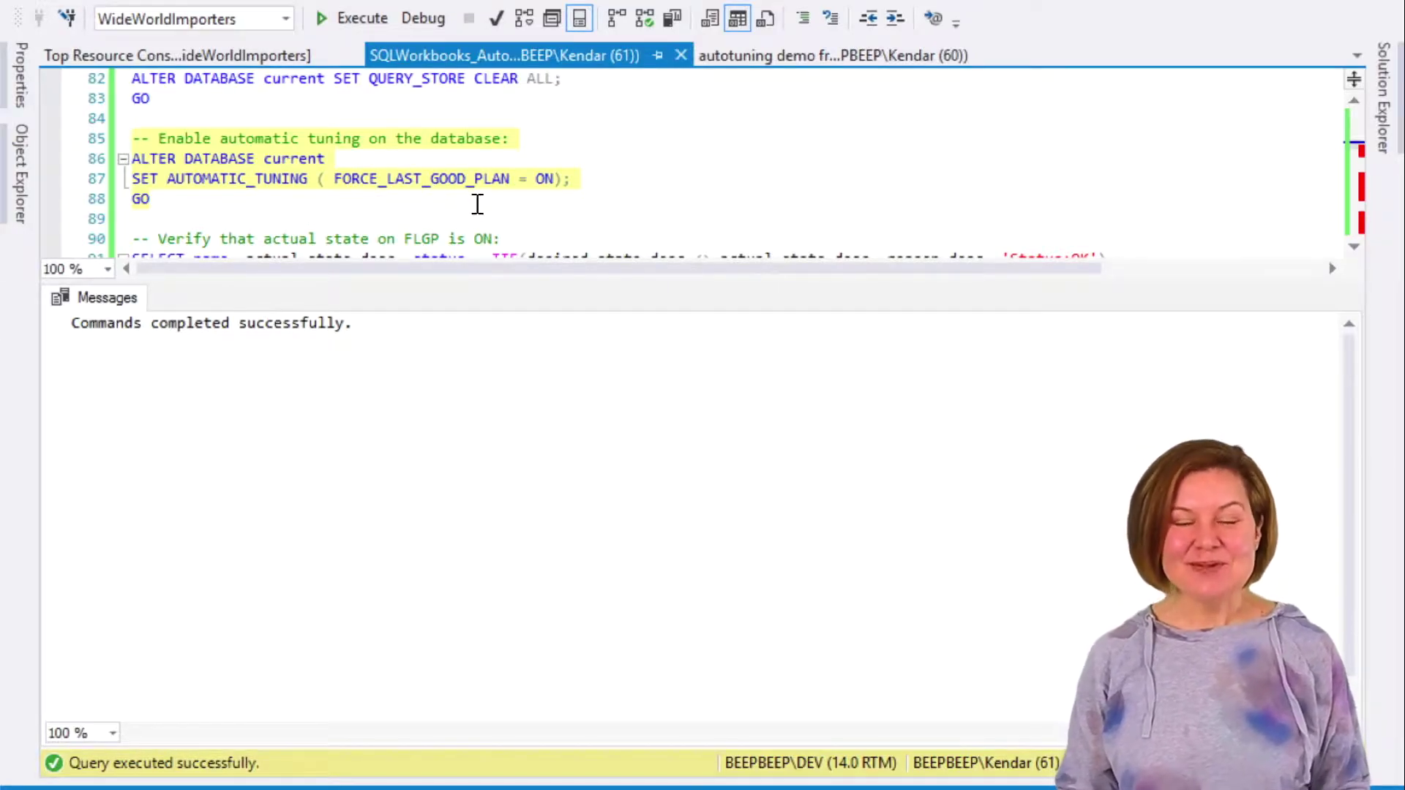
key(ctrl+r)
Query sys.database_automatic_tuning_options to check the actual state of FORCE_LAST_GOOD_PLAN, and hide the results when done
drag(305, 336, 125, 239)
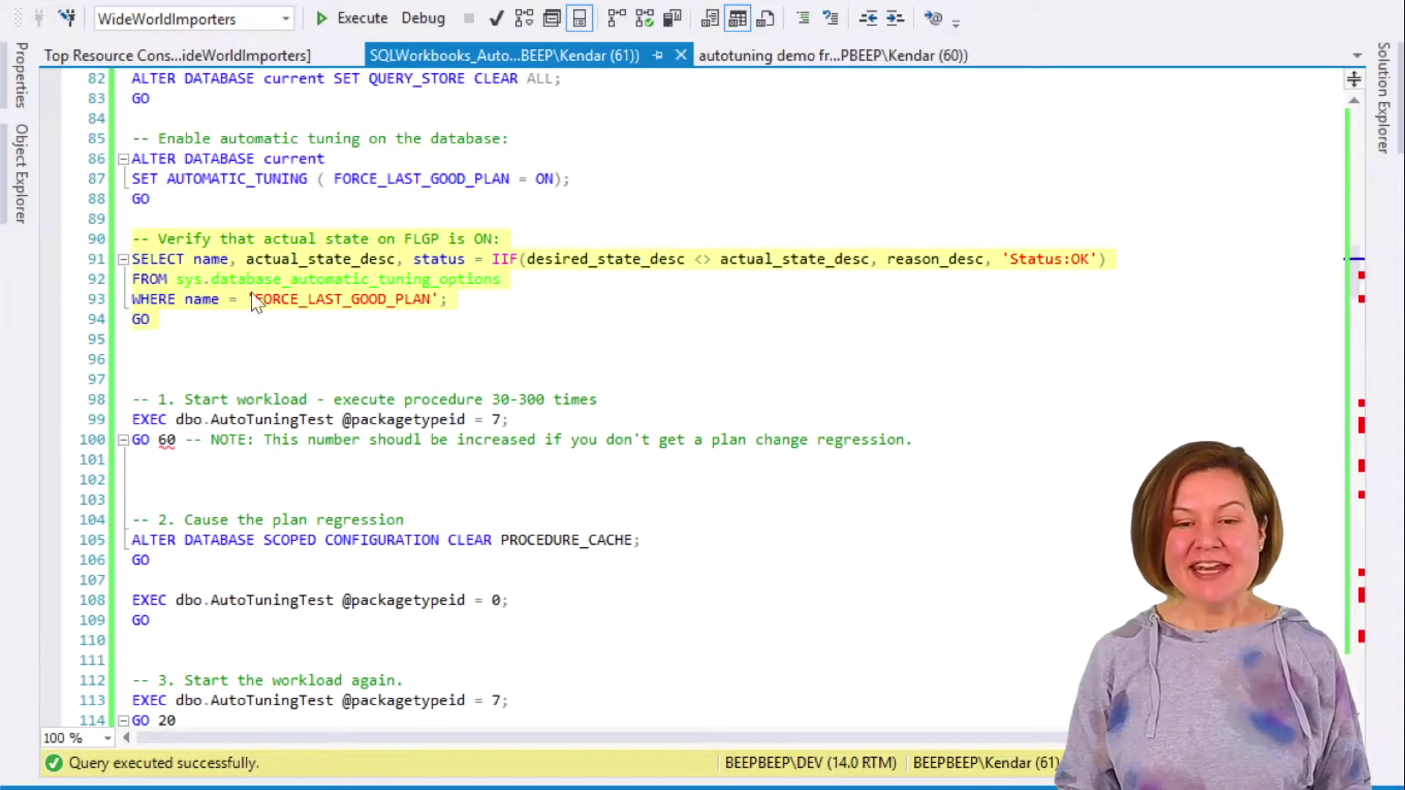
scroll(328, 345, down, 2)
key(ctrl+w)
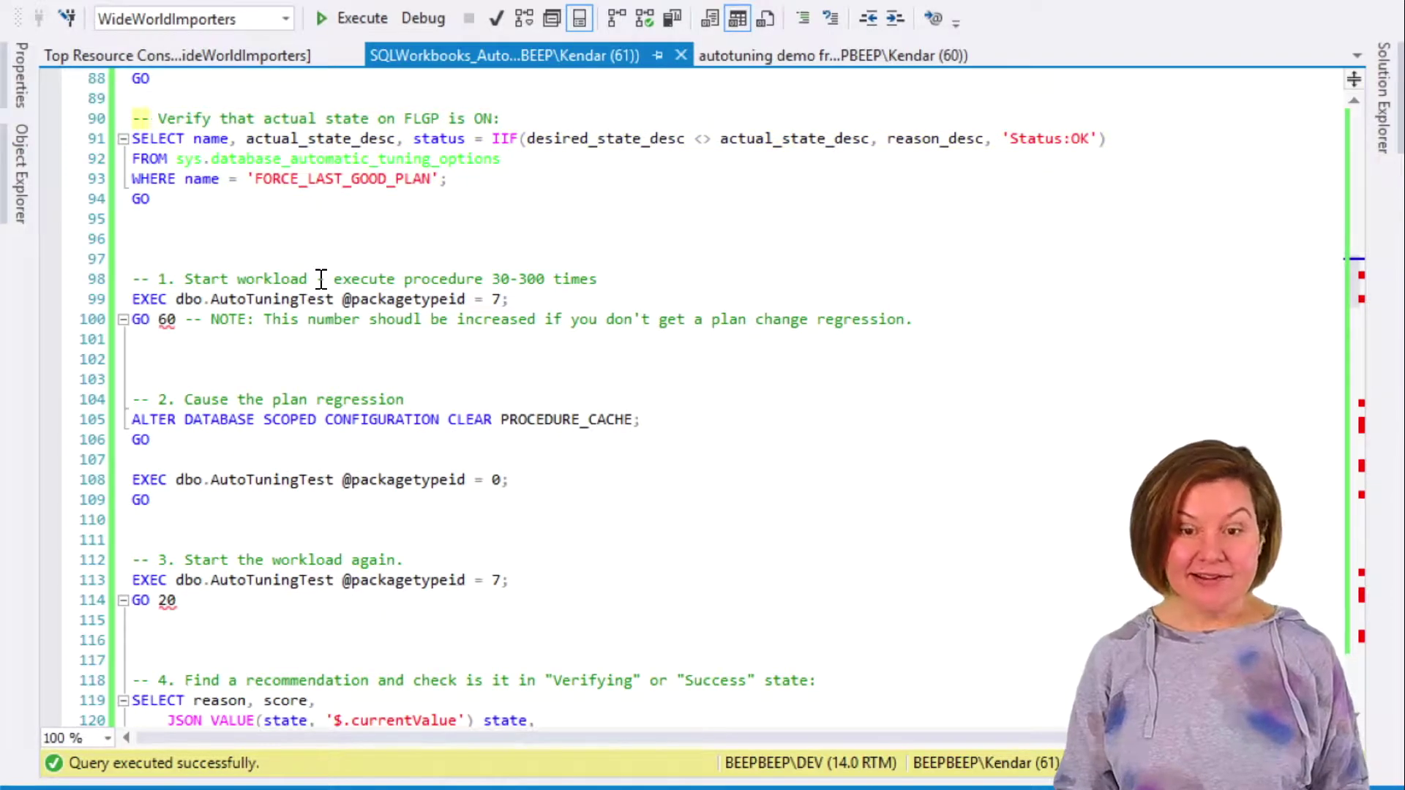
drag(238, 202, 73, 143)
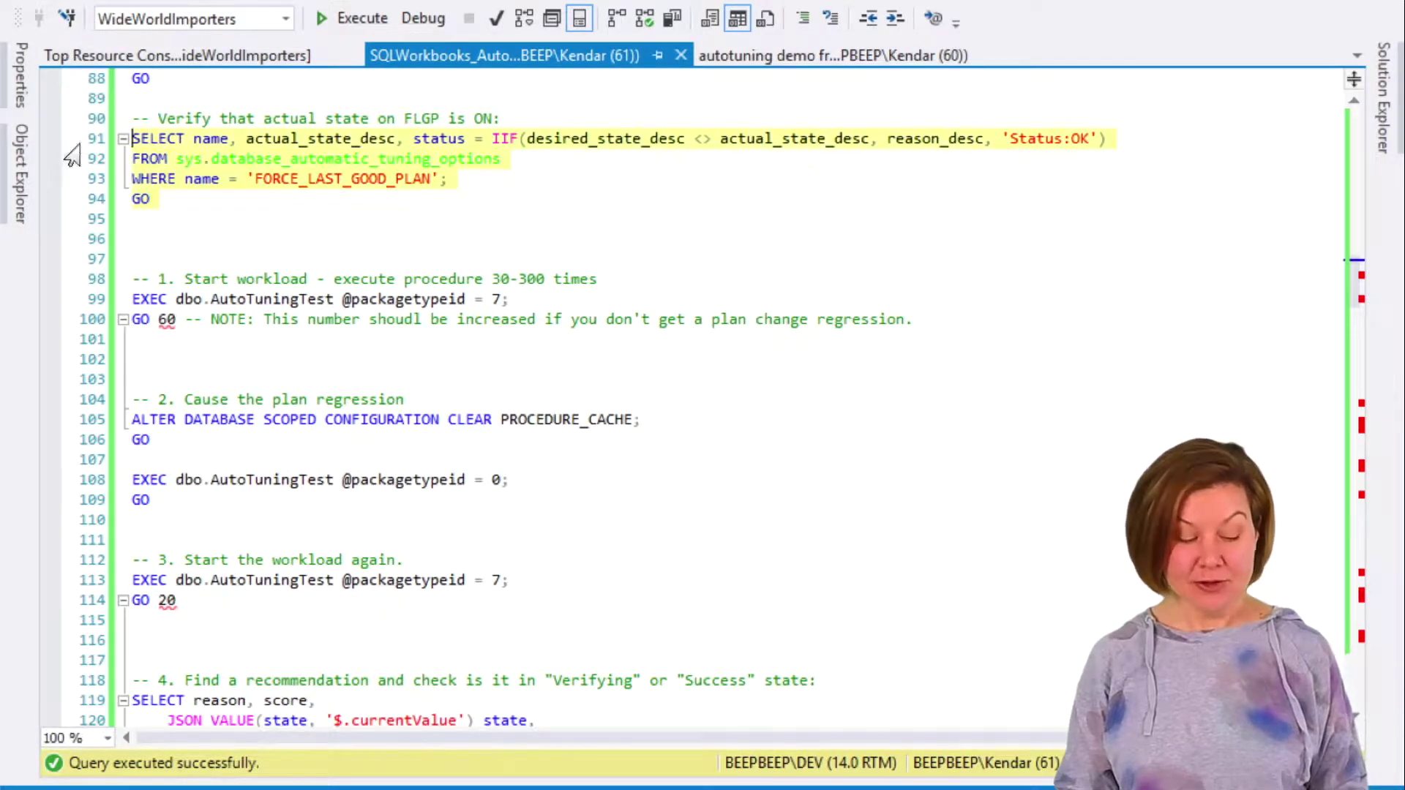
key(F5)
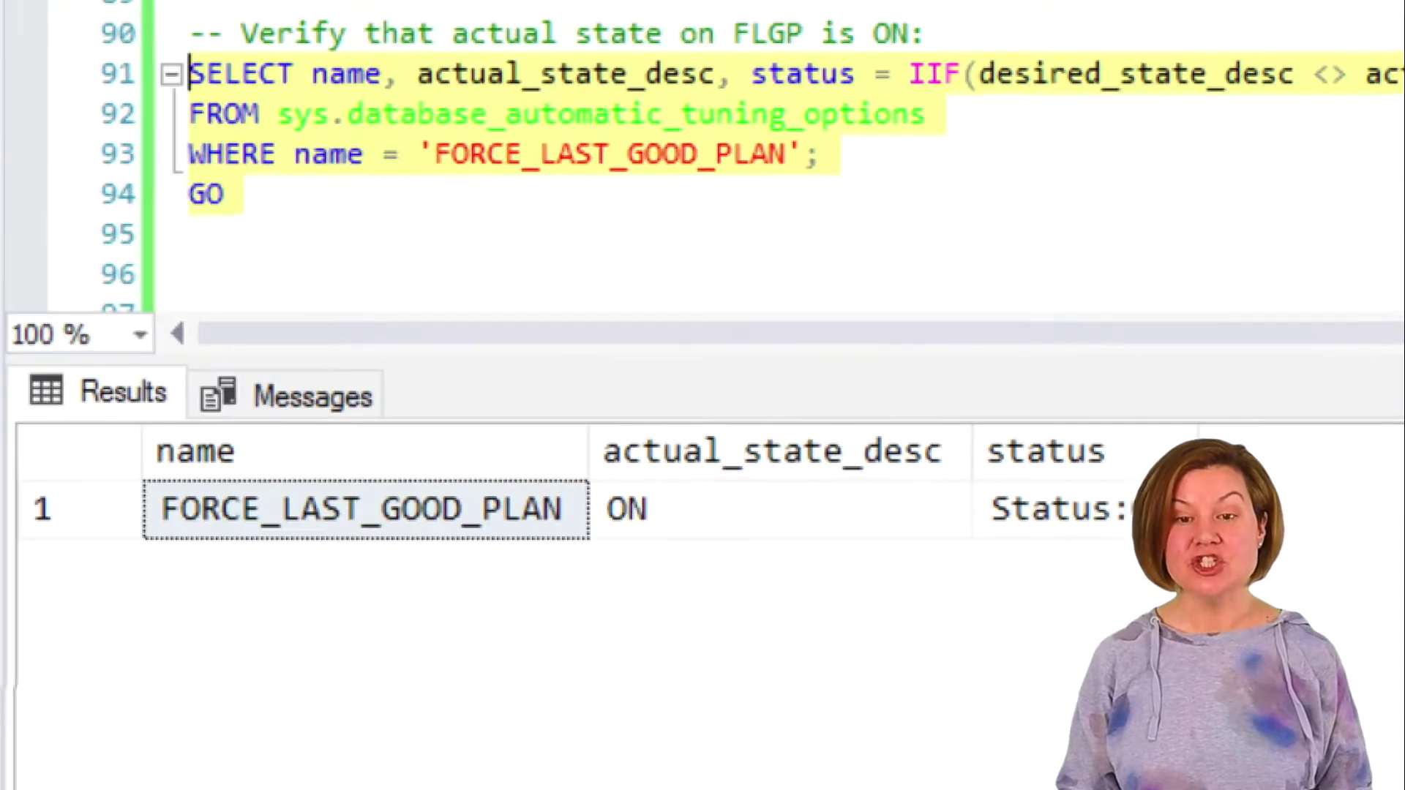
drag(555, 130, 931, 152)
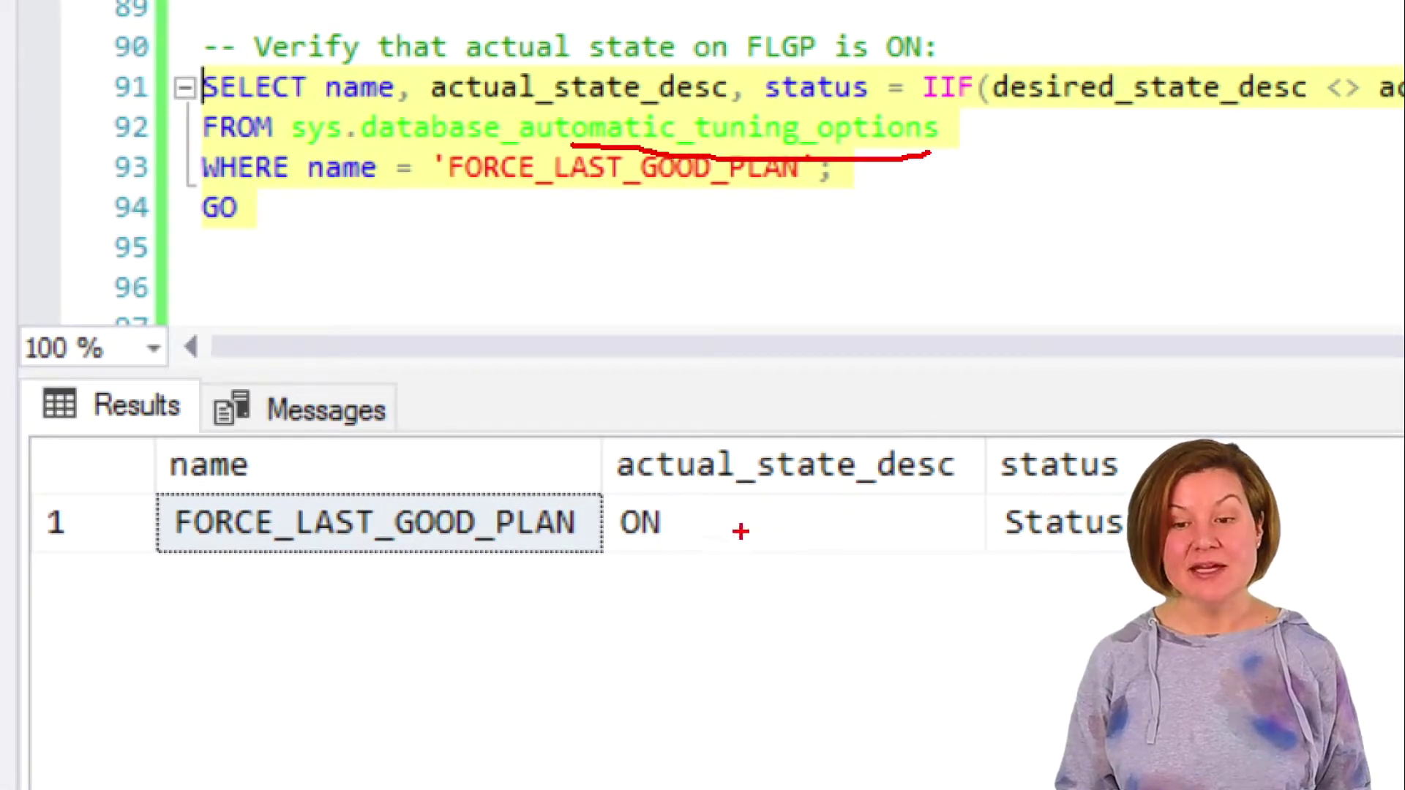
drag(741, 514, 774, 594)
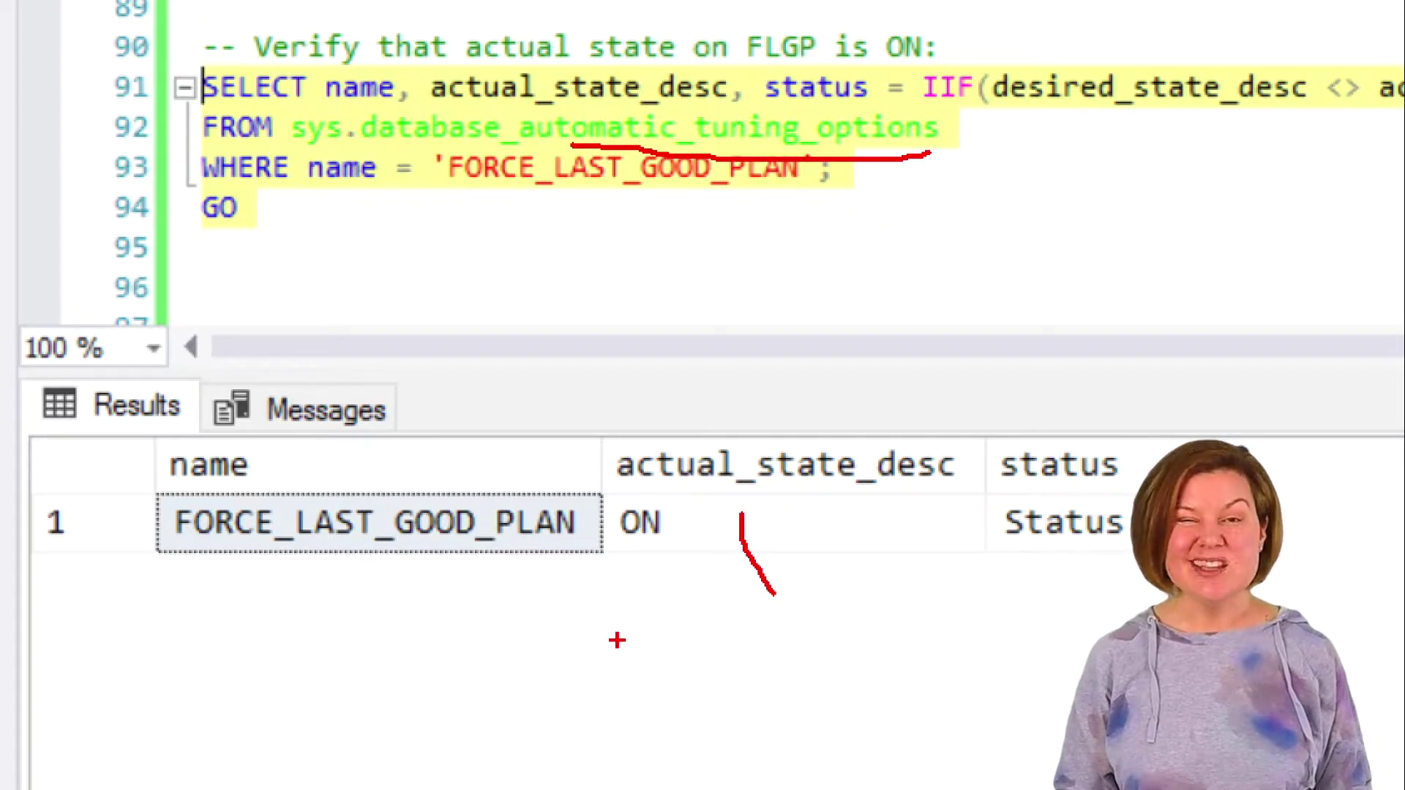
key(Escape)
key(ctrl+r)
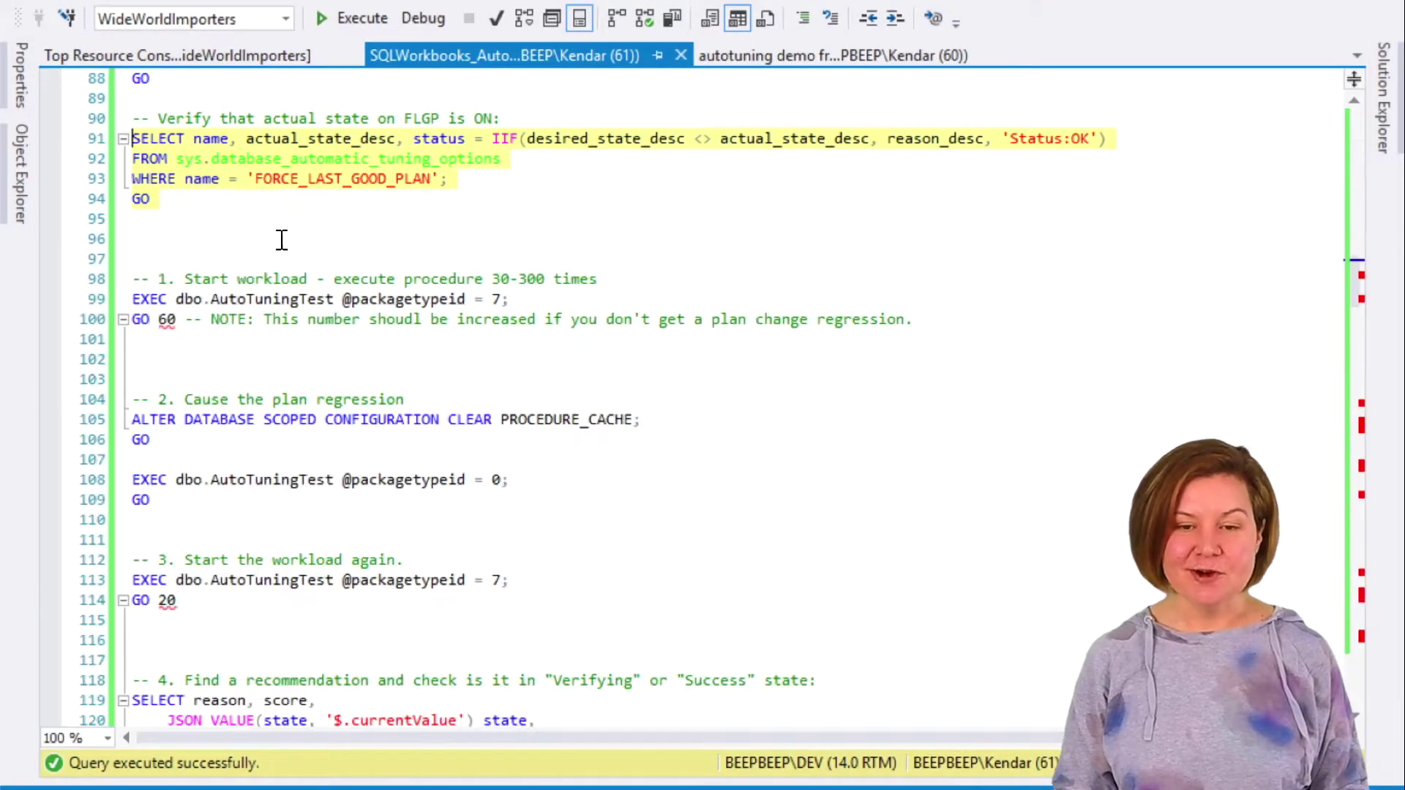
click(256, 261)
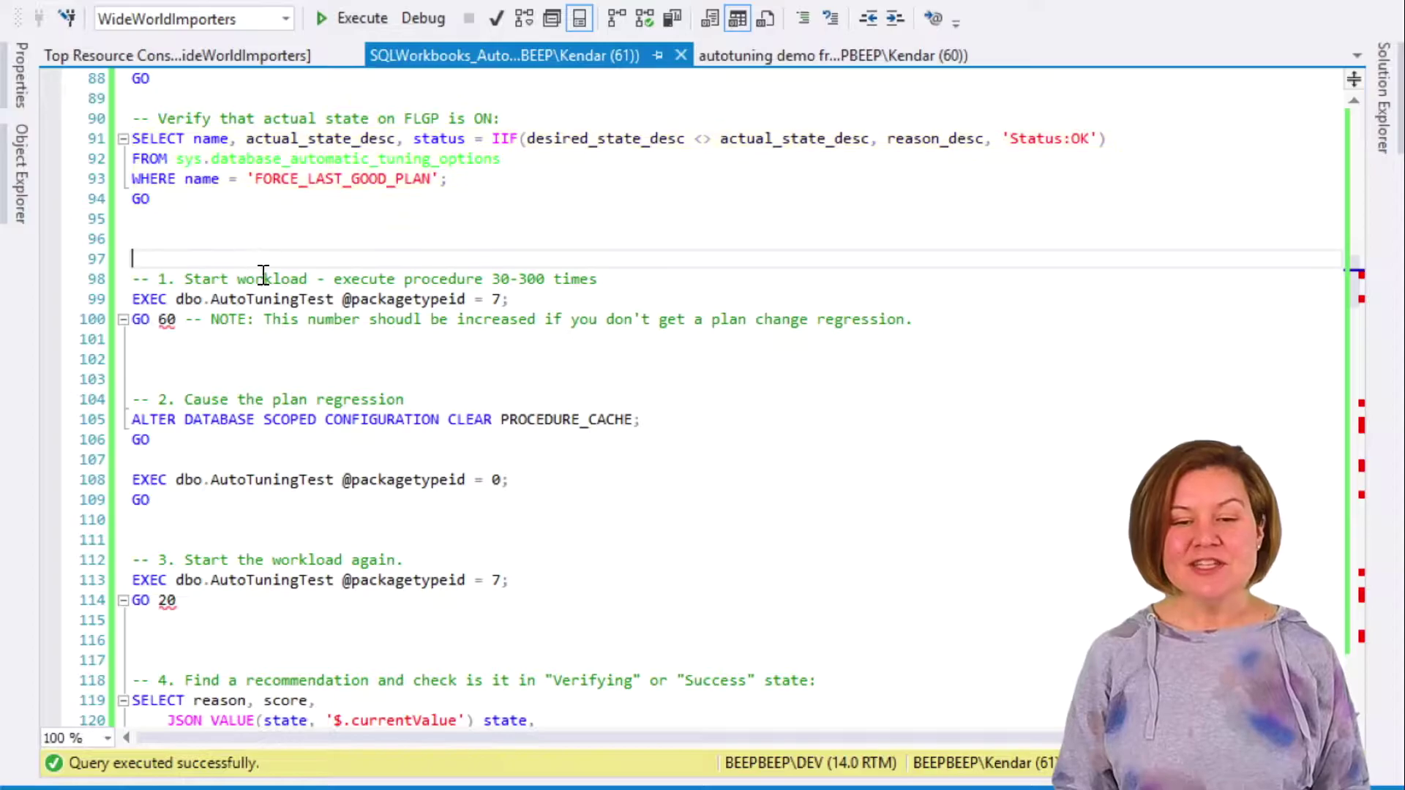
scroll(267, 282, down, 2)
shift+click(239, 239)
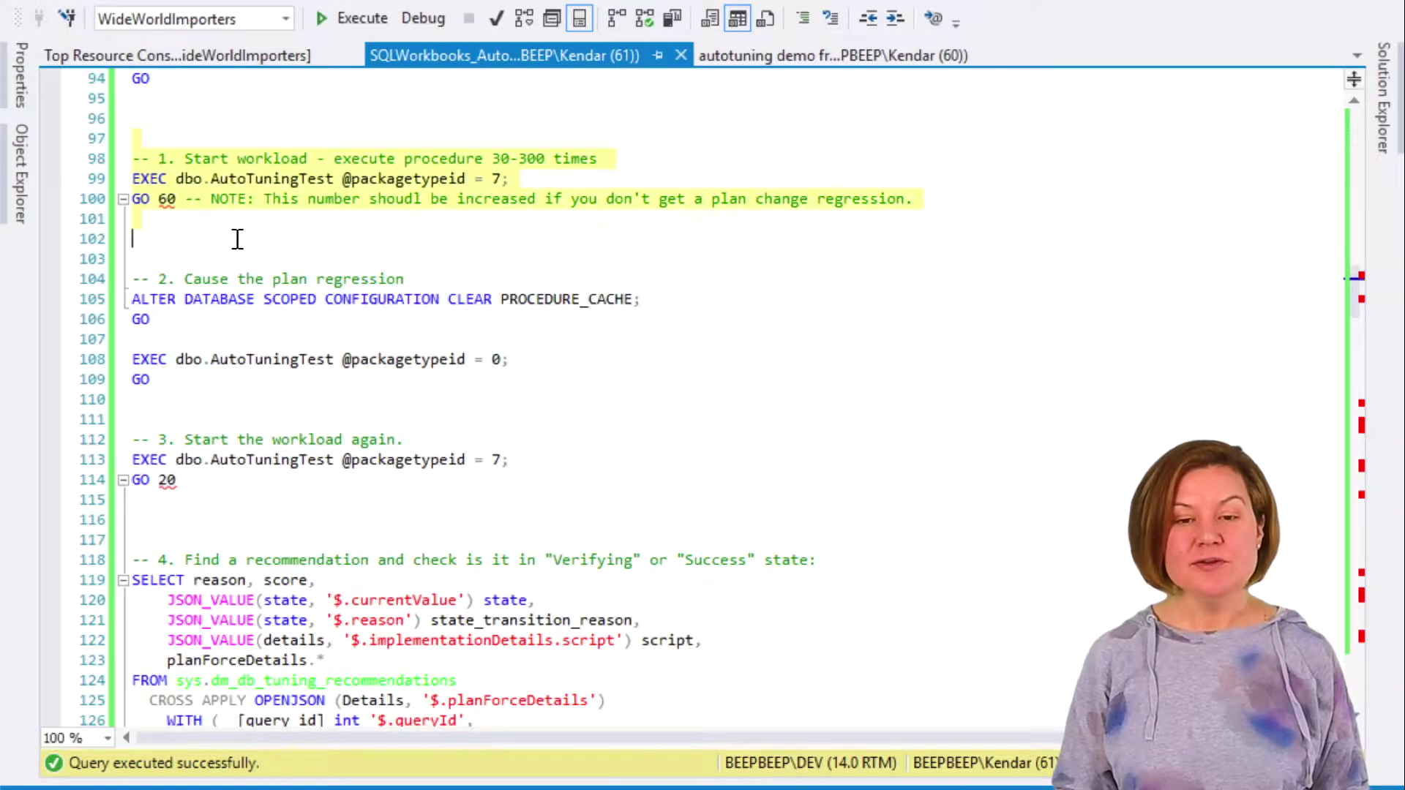
click(500, 136)
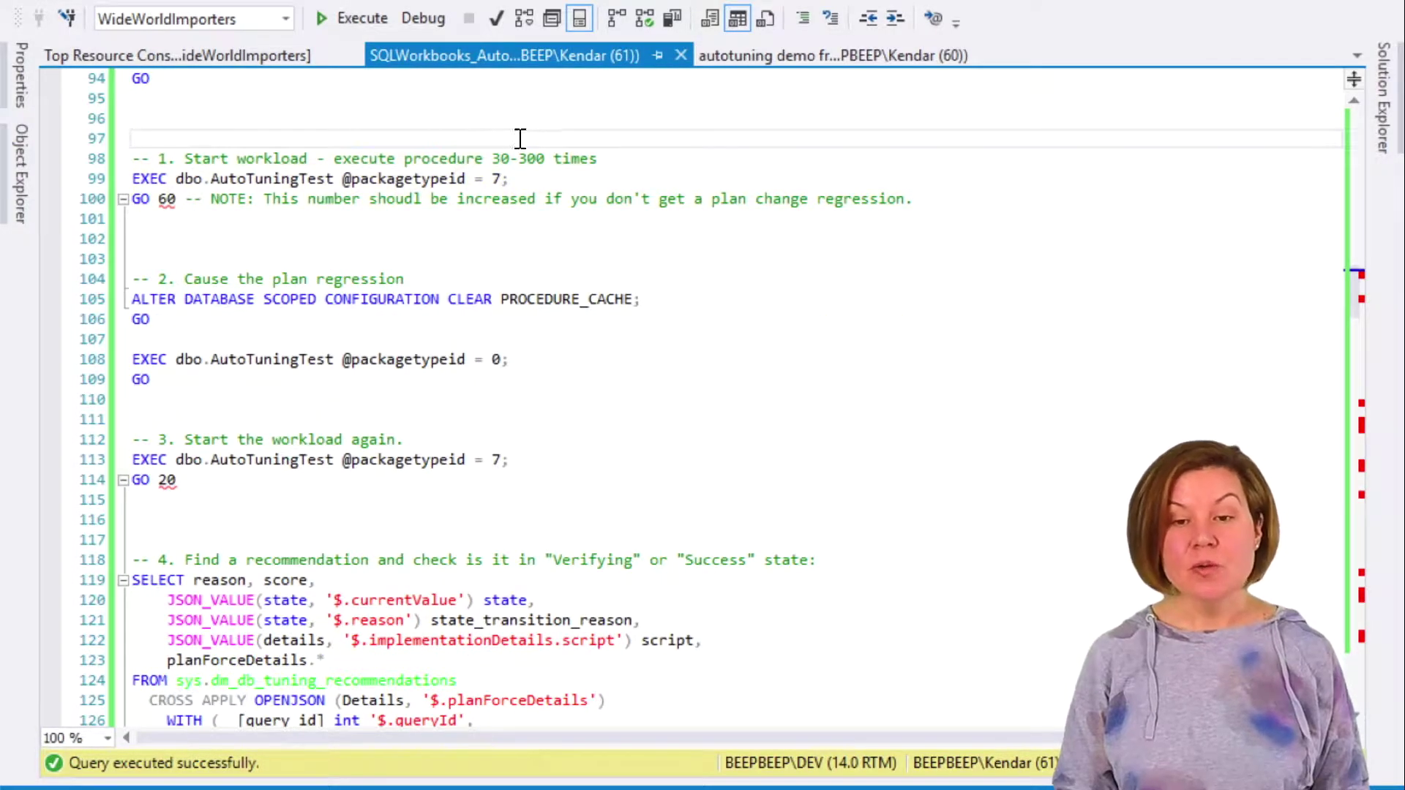
drag(538, 166, 511, 181)
click(526, 135)
key(Down)
key(Down)
key(shift+End)
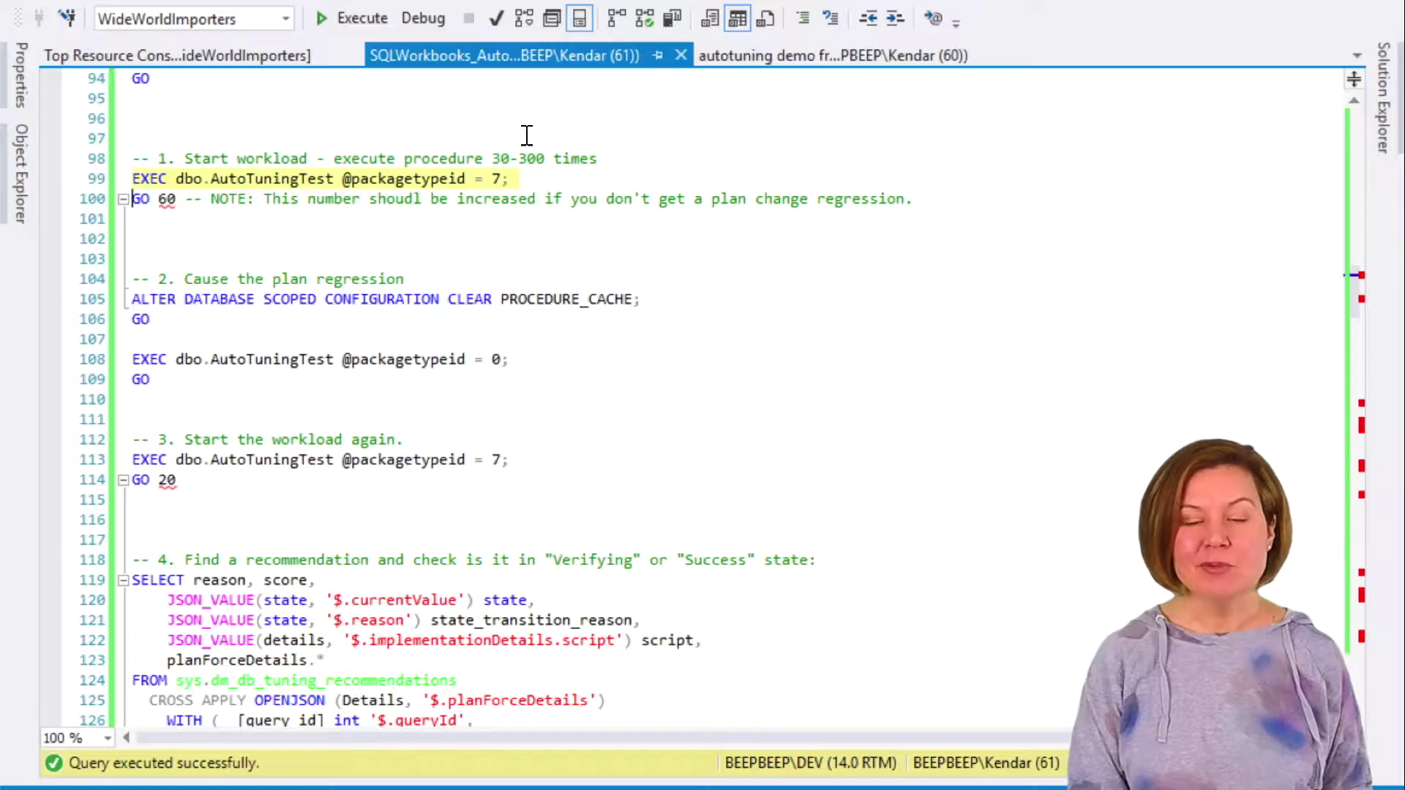
key(F5)
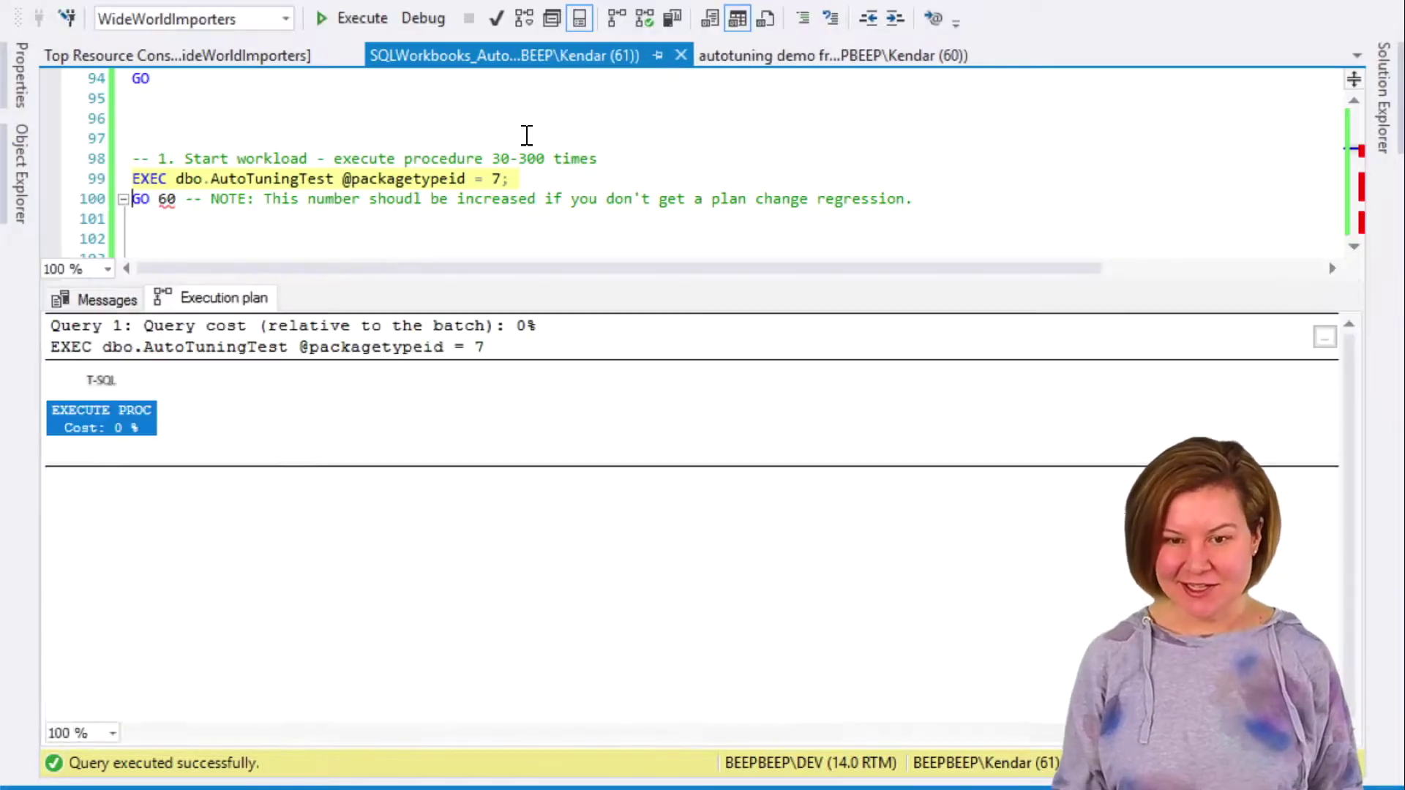
Inspect the procedure's execution plan from the Index Seek through the Merge Join and Hash Match to the Table Insert
drag(631, 686, 128, 661)
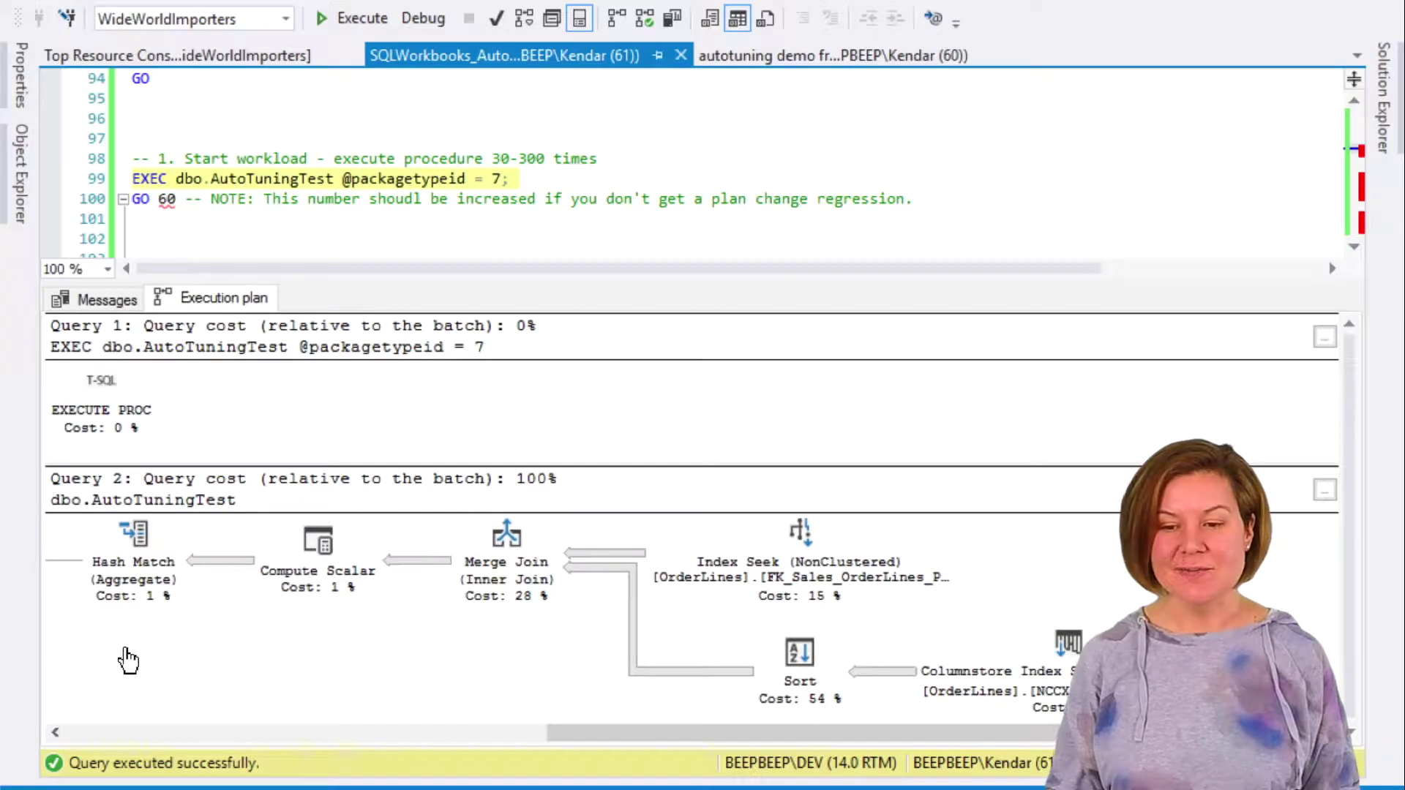
click(867, 574)
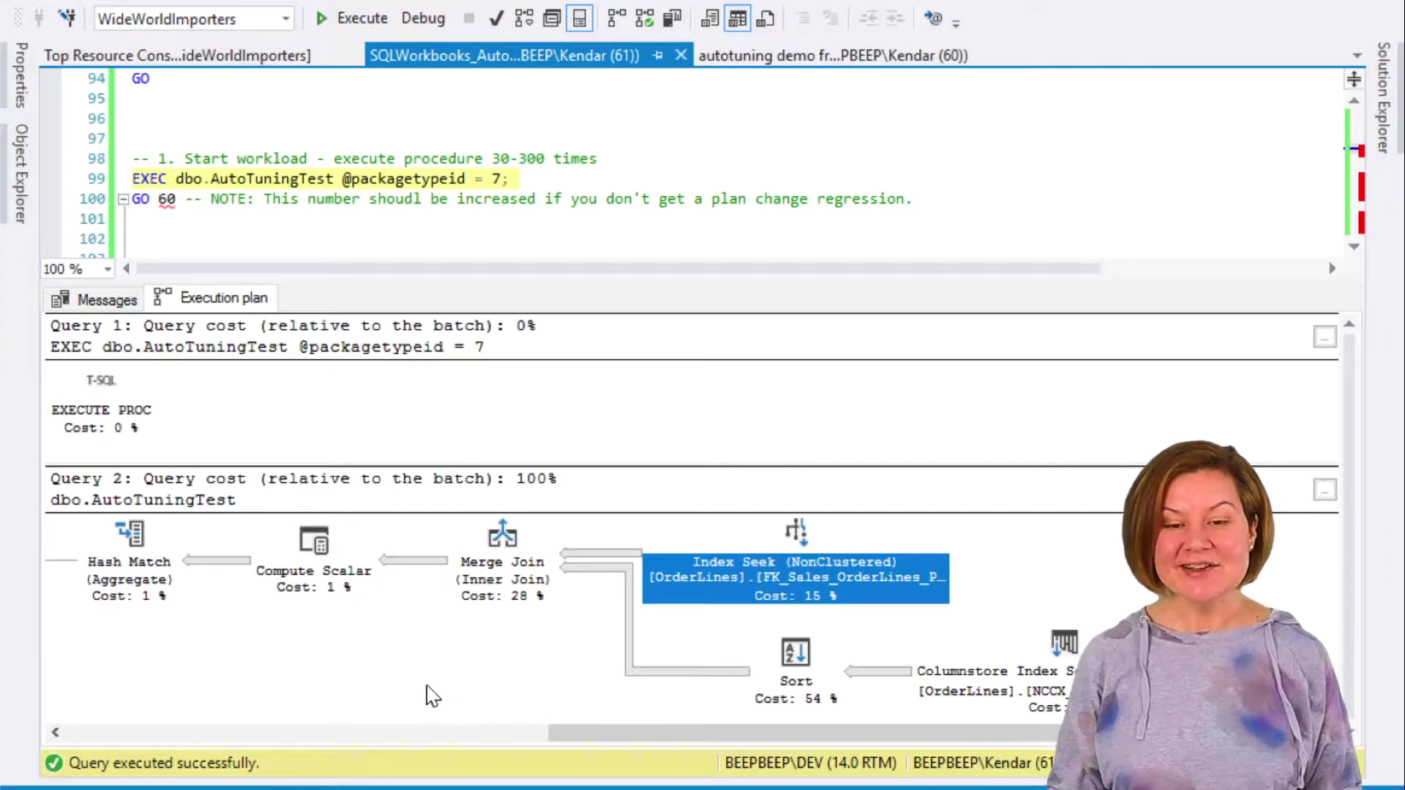
click(489, 567)
drag(293, 701, 564, 696)
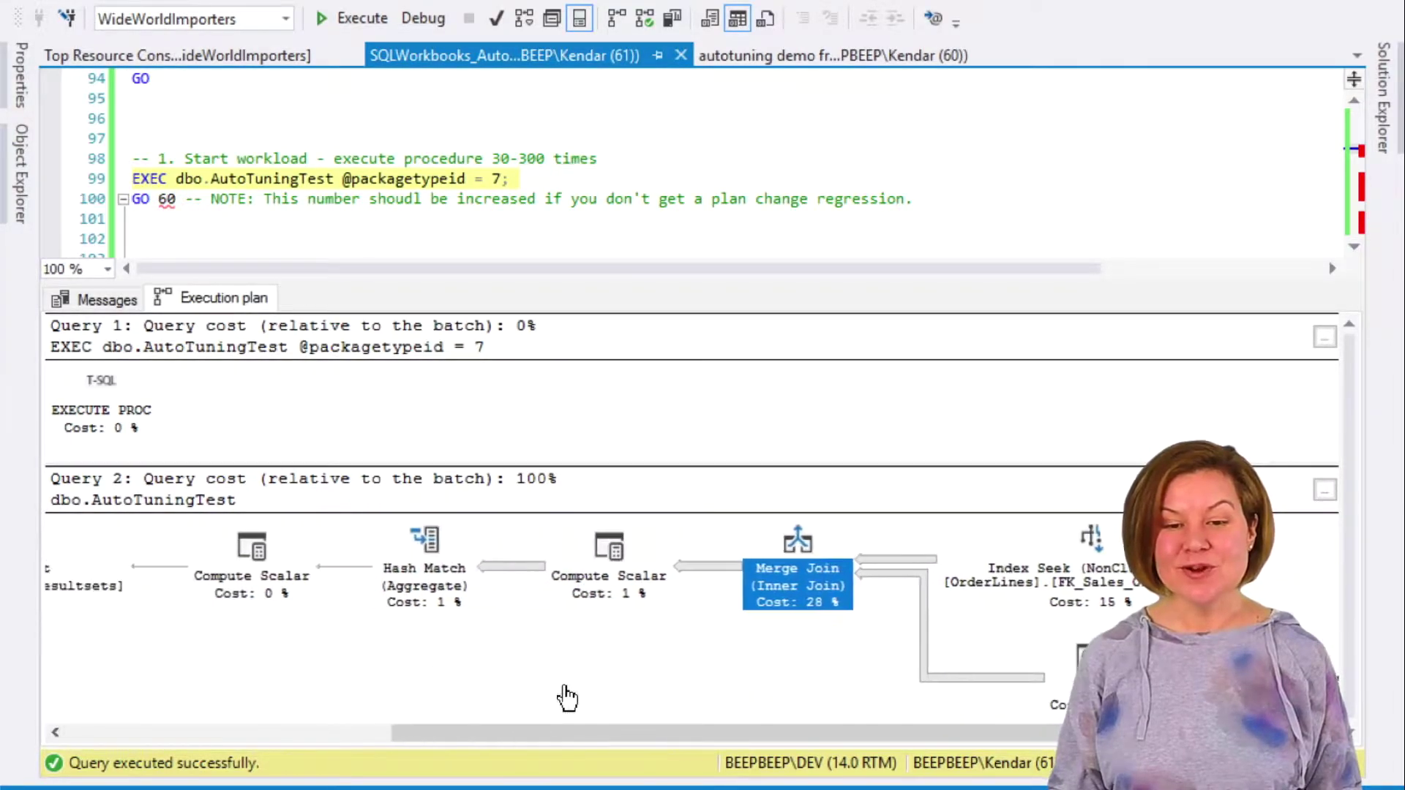
click(438, 620)
drag(276, 674, 878, 670)
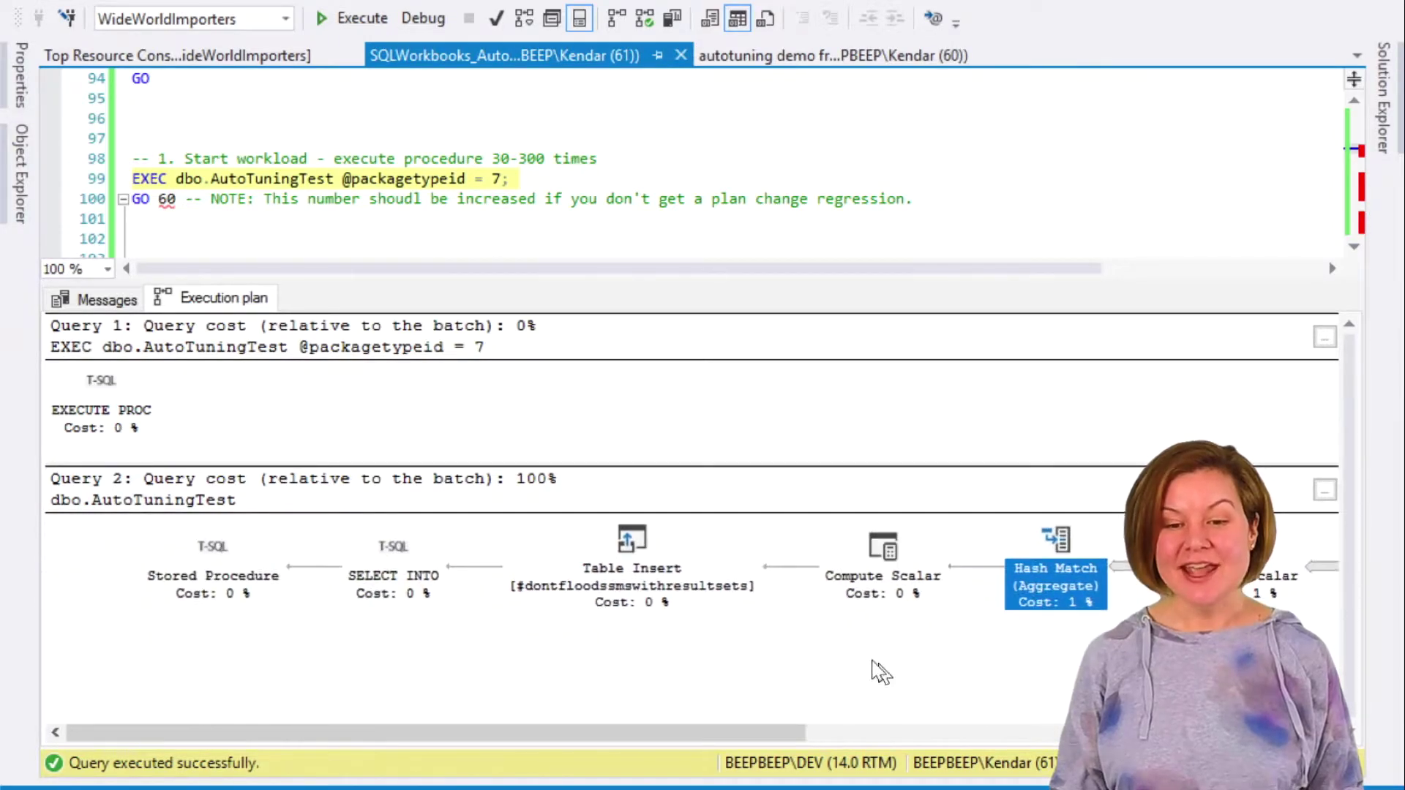
click(619, 613)
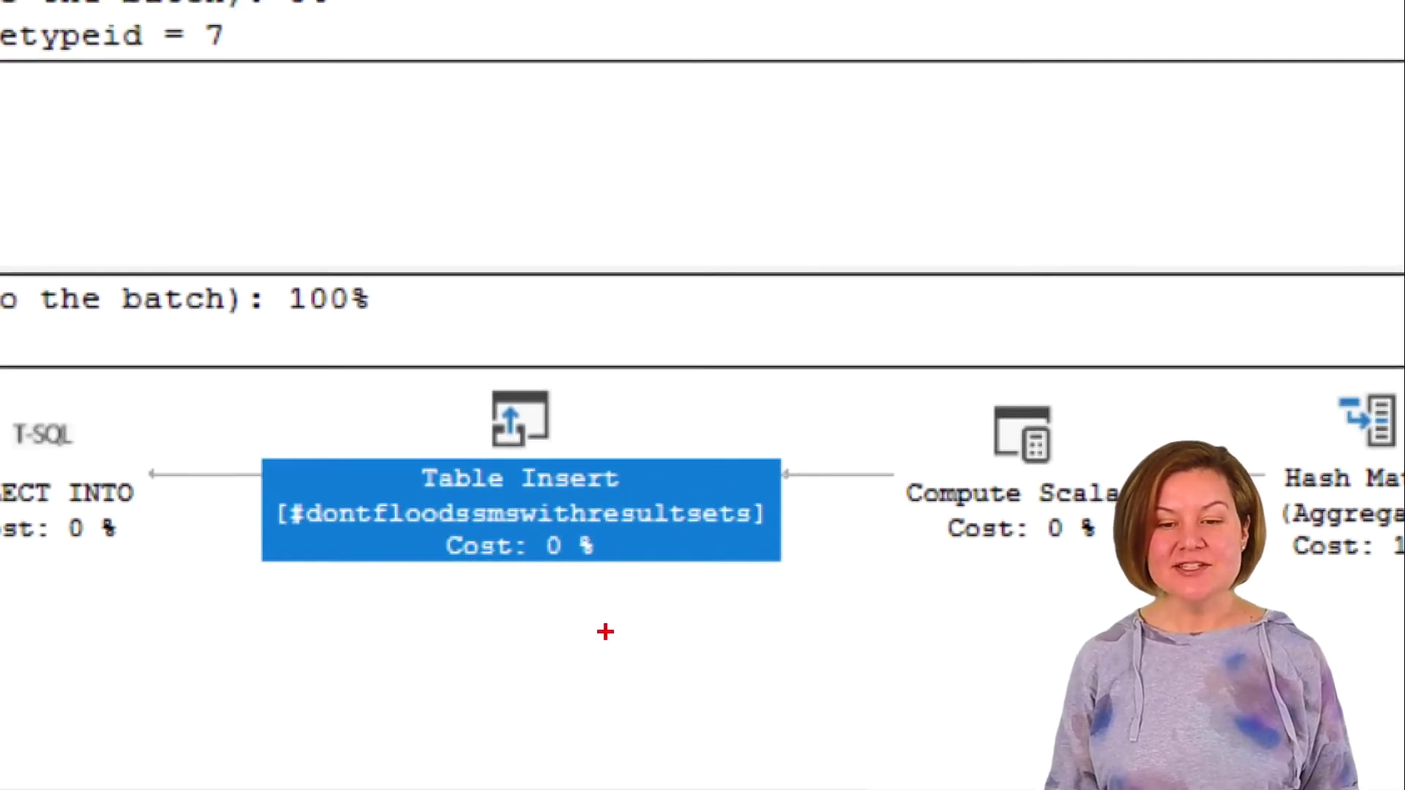
drag(347, 537, 707, 553)
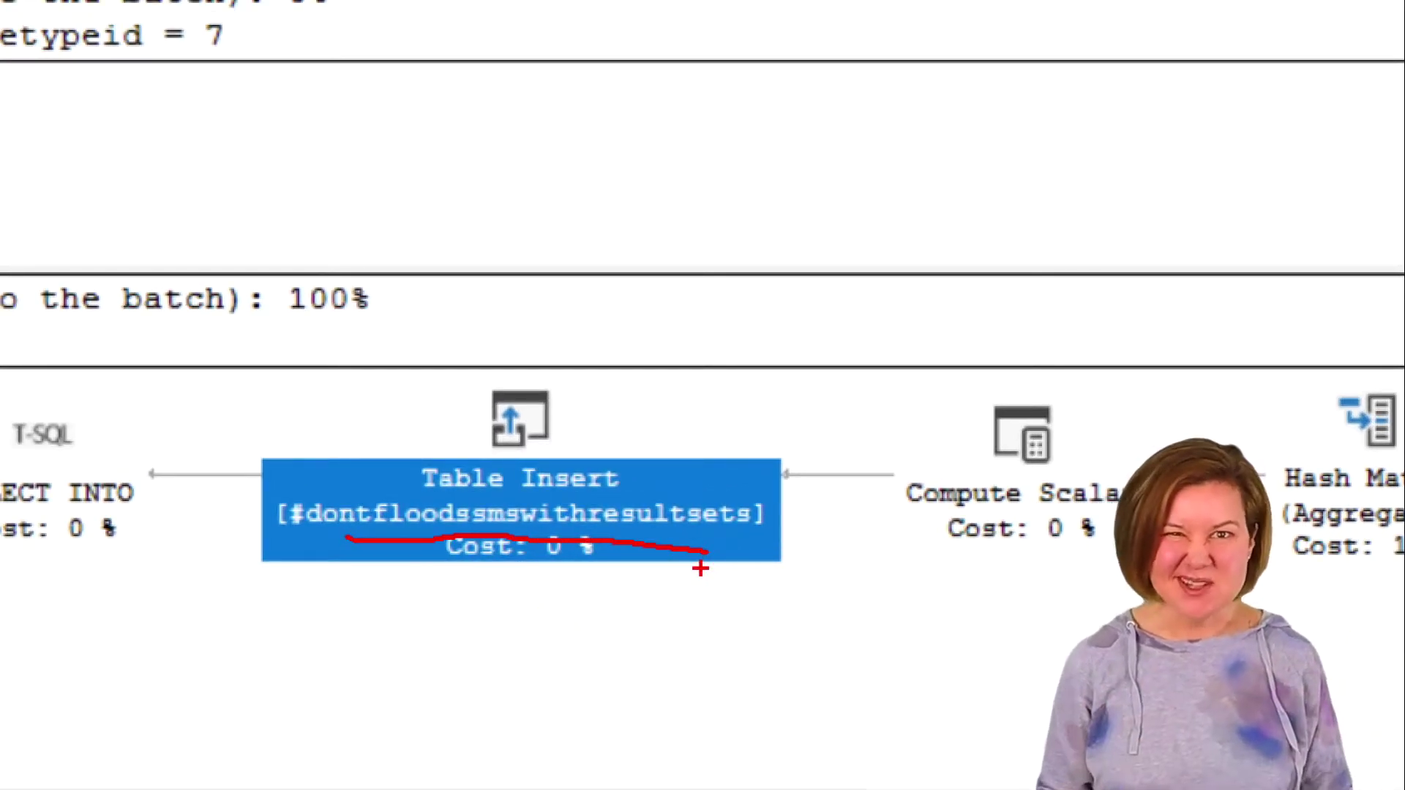
key(Escape)
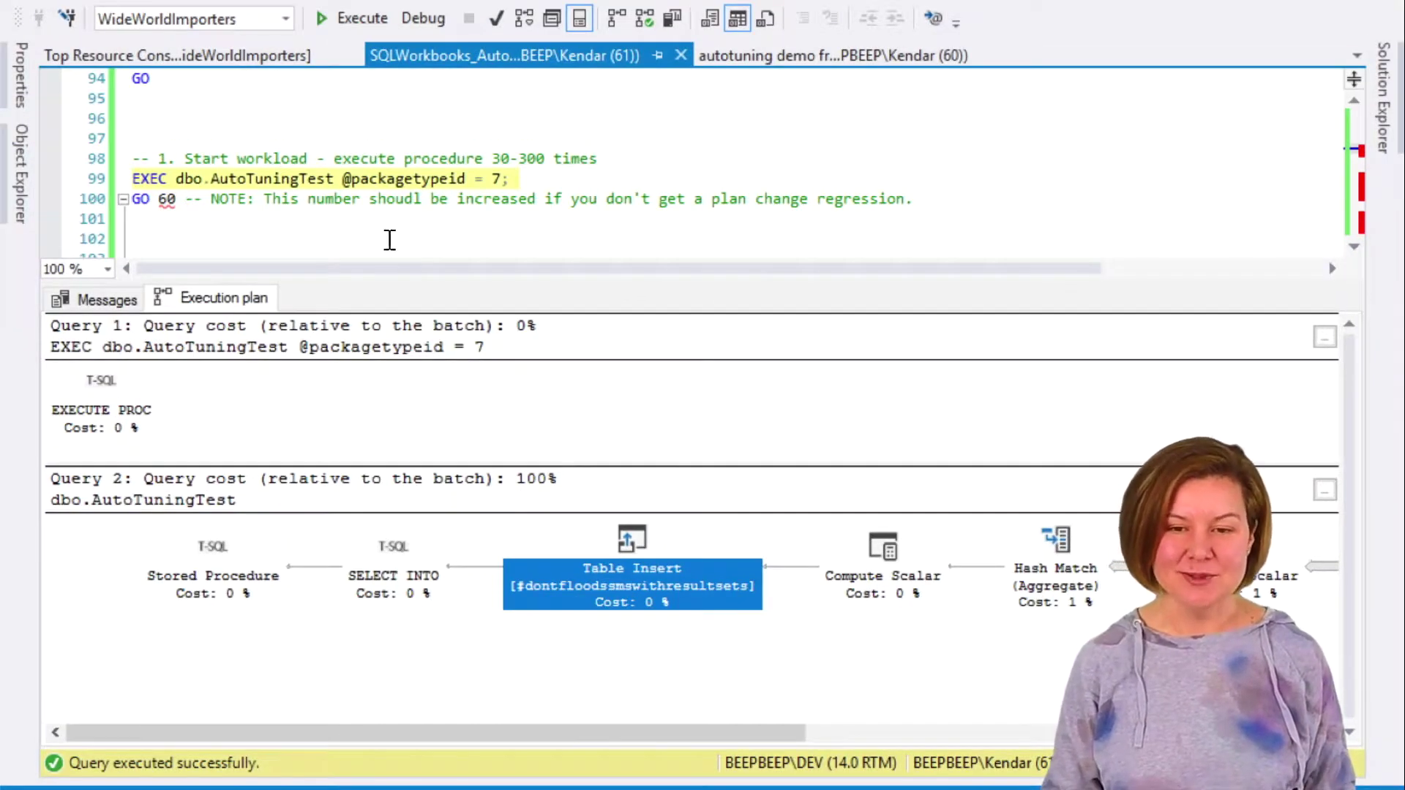
drag(253, 219, 130, 154)
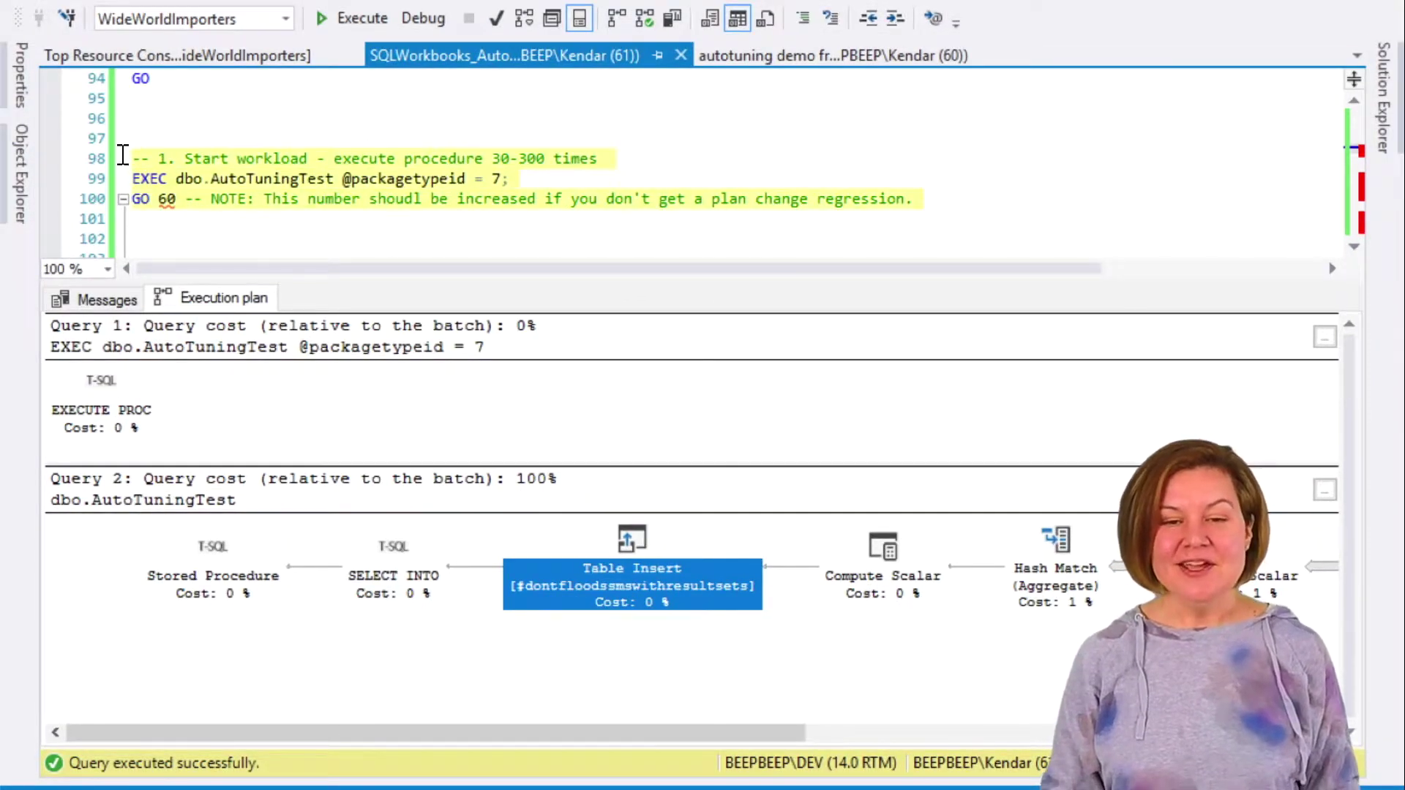
scroll(213, 234, down, 1)
key(F5)
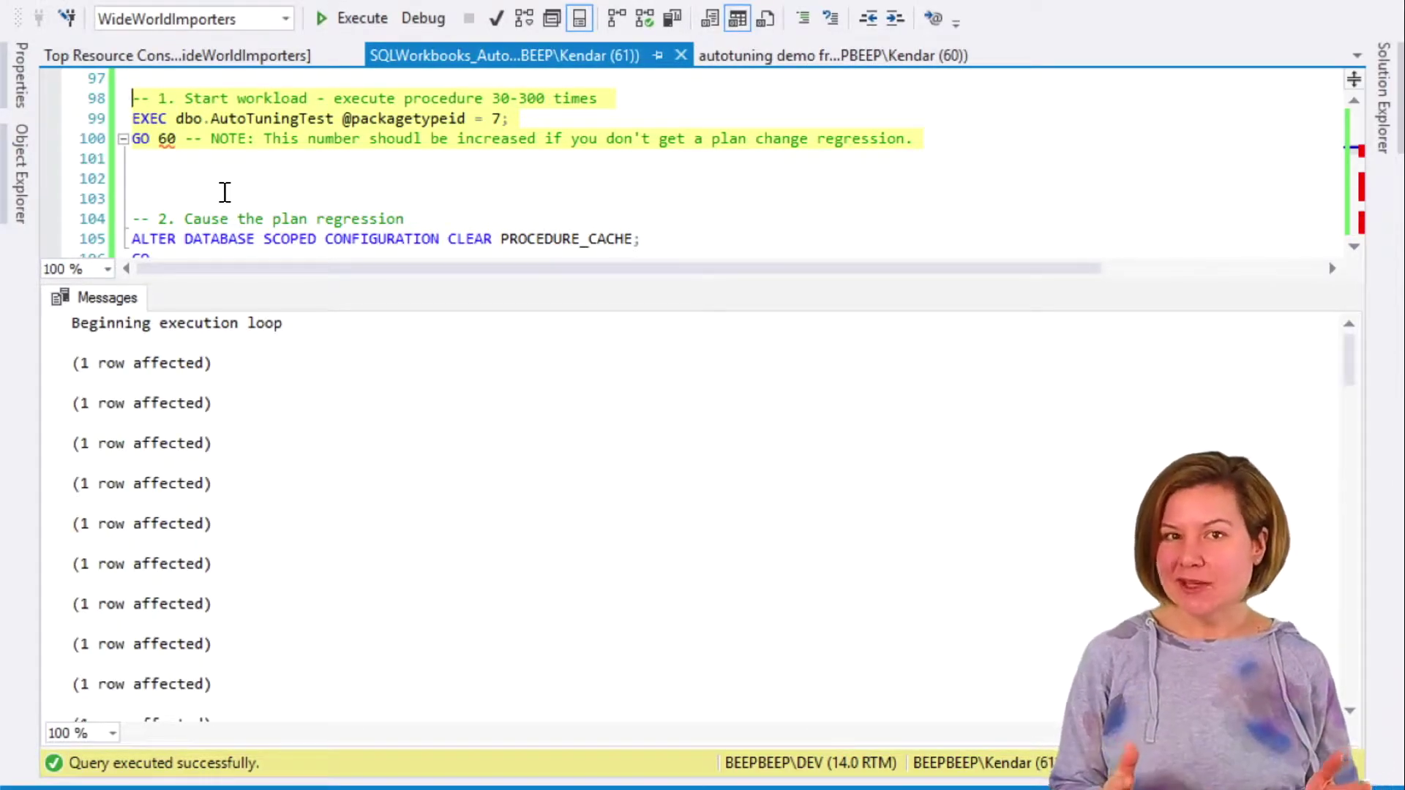
Run the ALTER DATABASE SCOPED CONFIGURATION CLEAR PROCEDURE_CACHE statement from section 2, which causes the plan regression
key(ctrl+r)
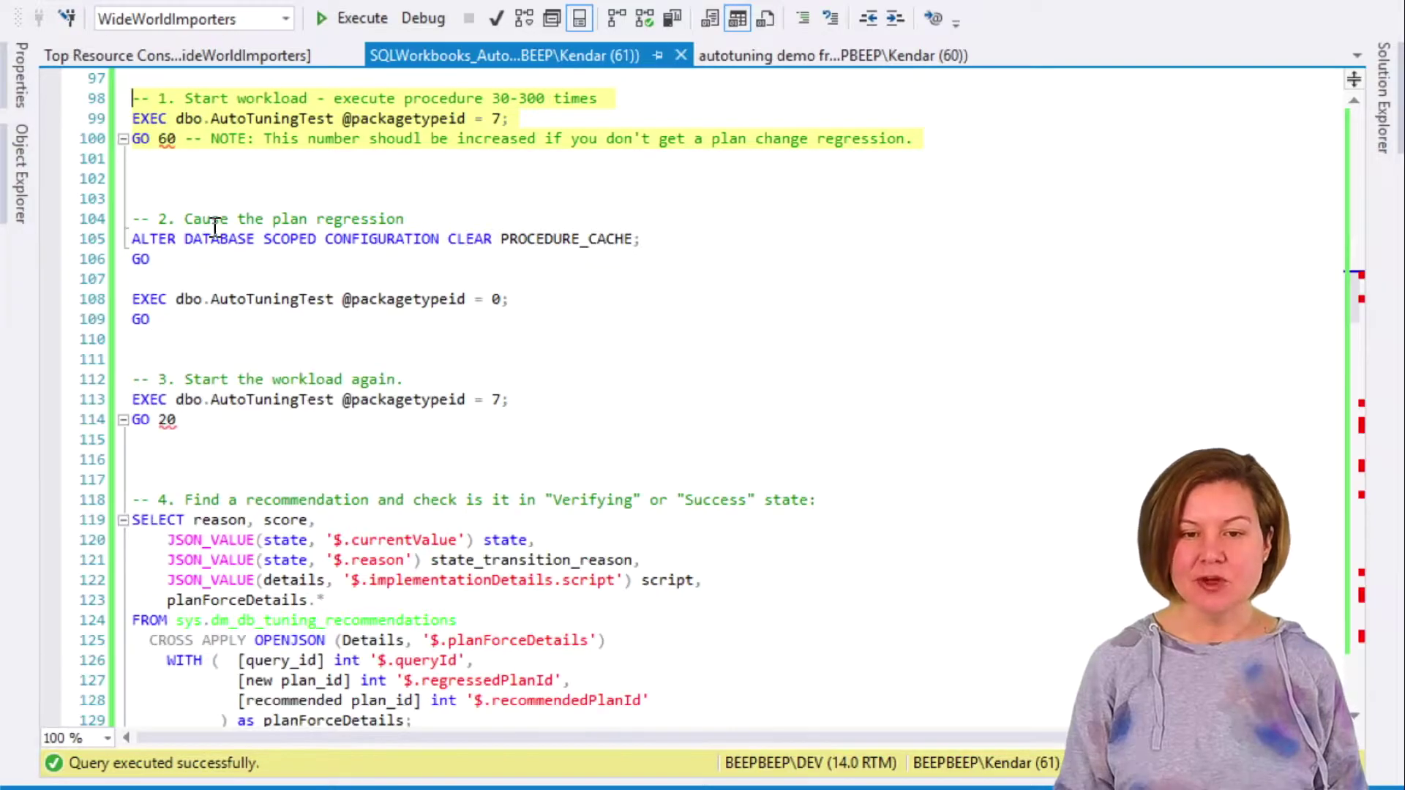
scroll(216, 213, down, 1)
click(213, 223)
key(shift+Up)
key(shift+Up)
key(shift+Up)
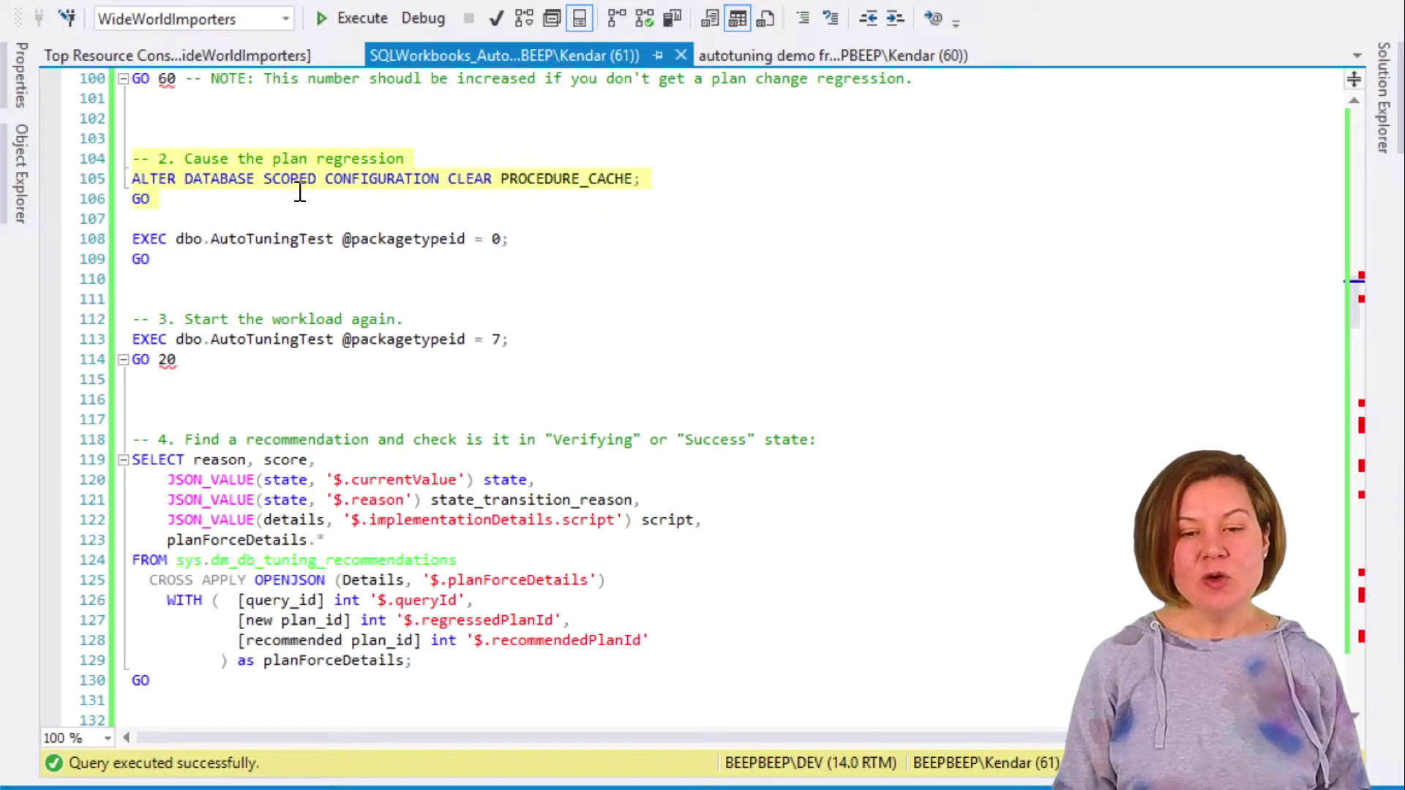
scroll(326, 201, down, 1)
key(F5)
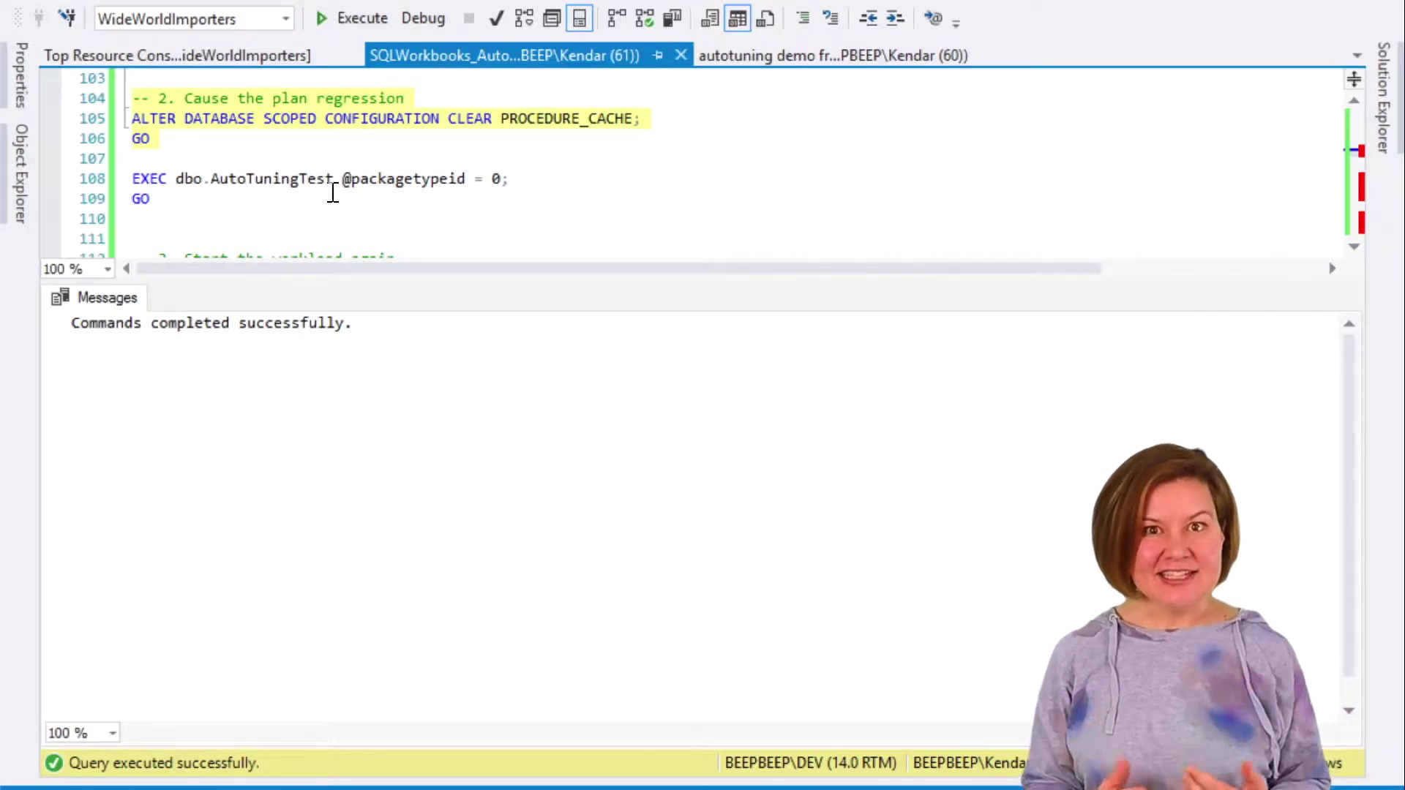
click(586, 182)
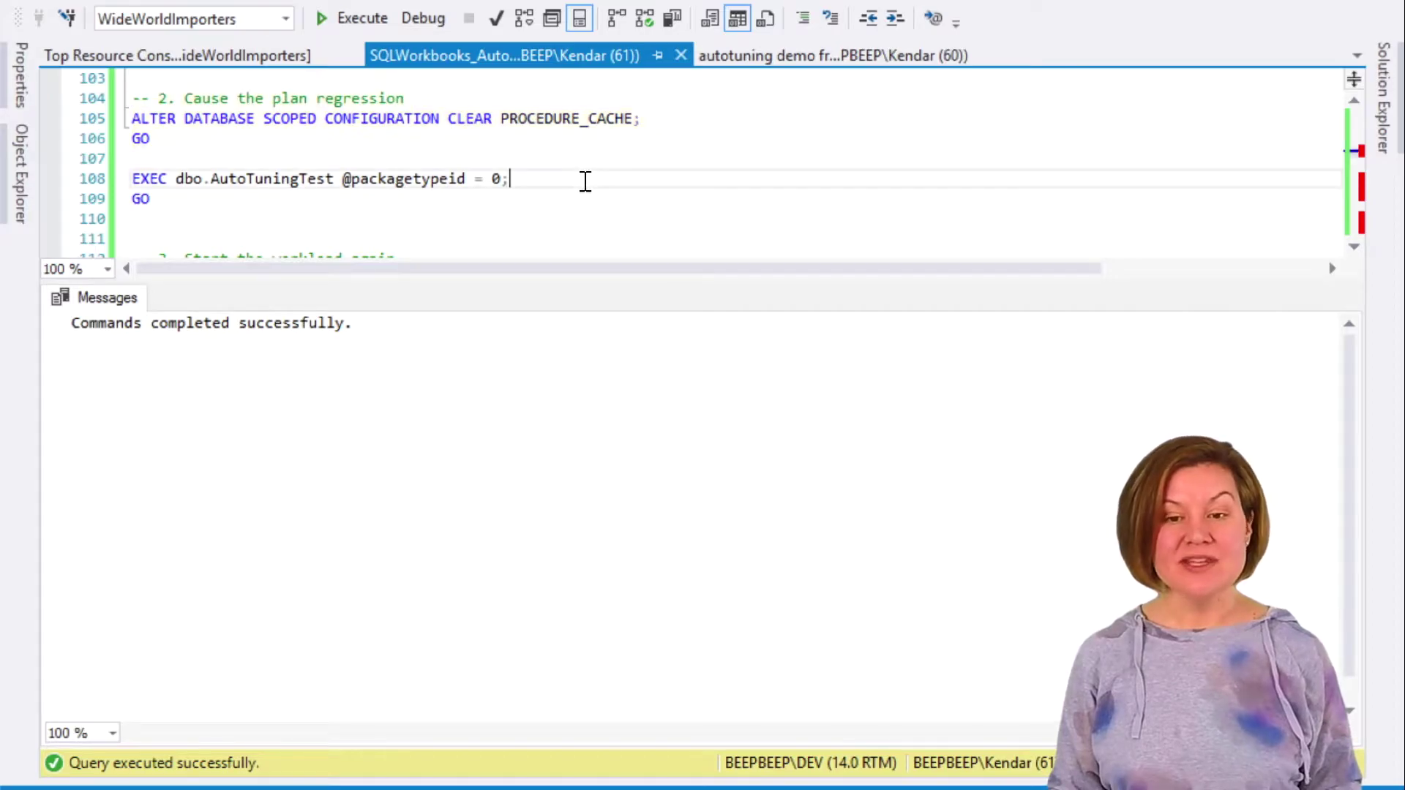
key(shift+Home)
key(F5)
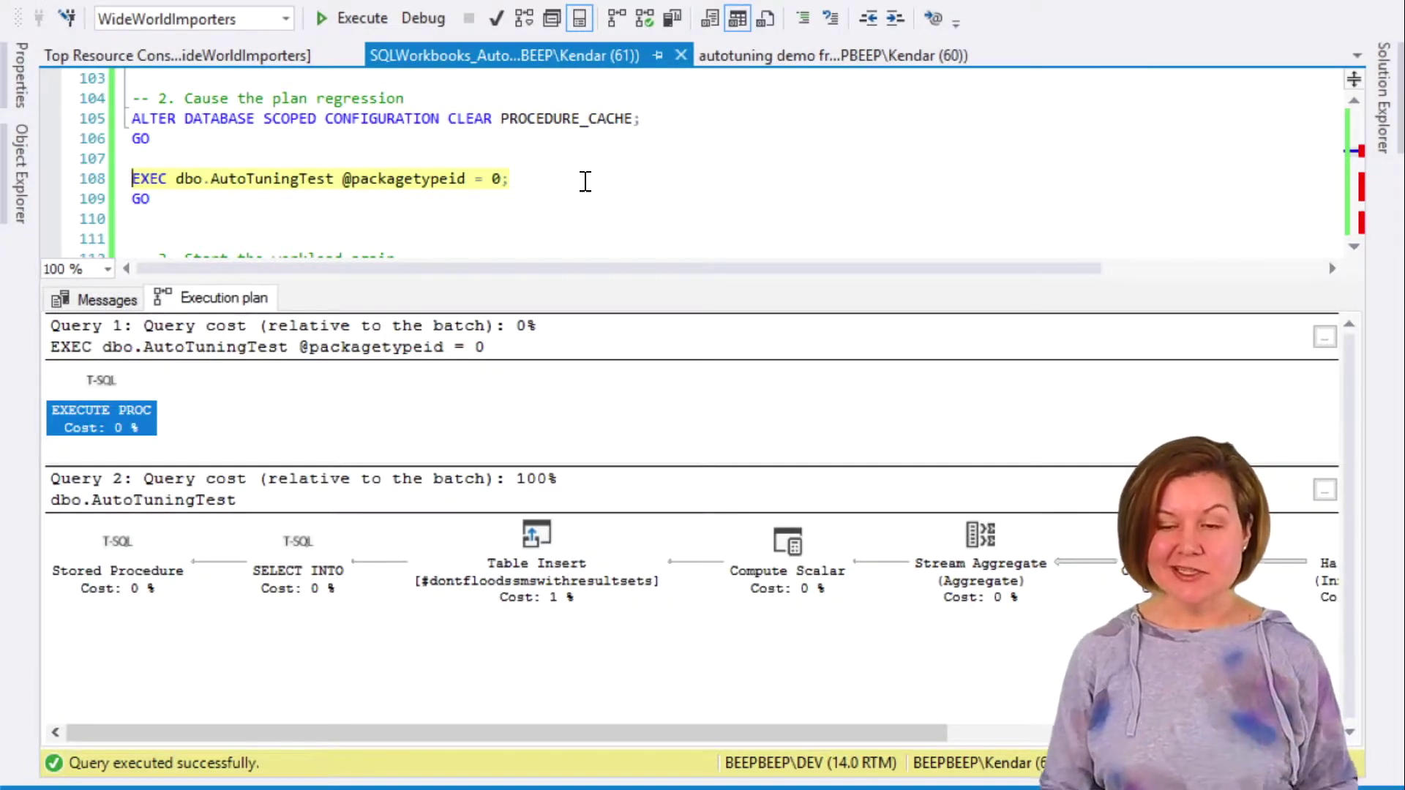
Inspect the plan's Hash Match join and Stream Aggregate operators, and hide the results when done
drag(1046, 634, 338, 655)
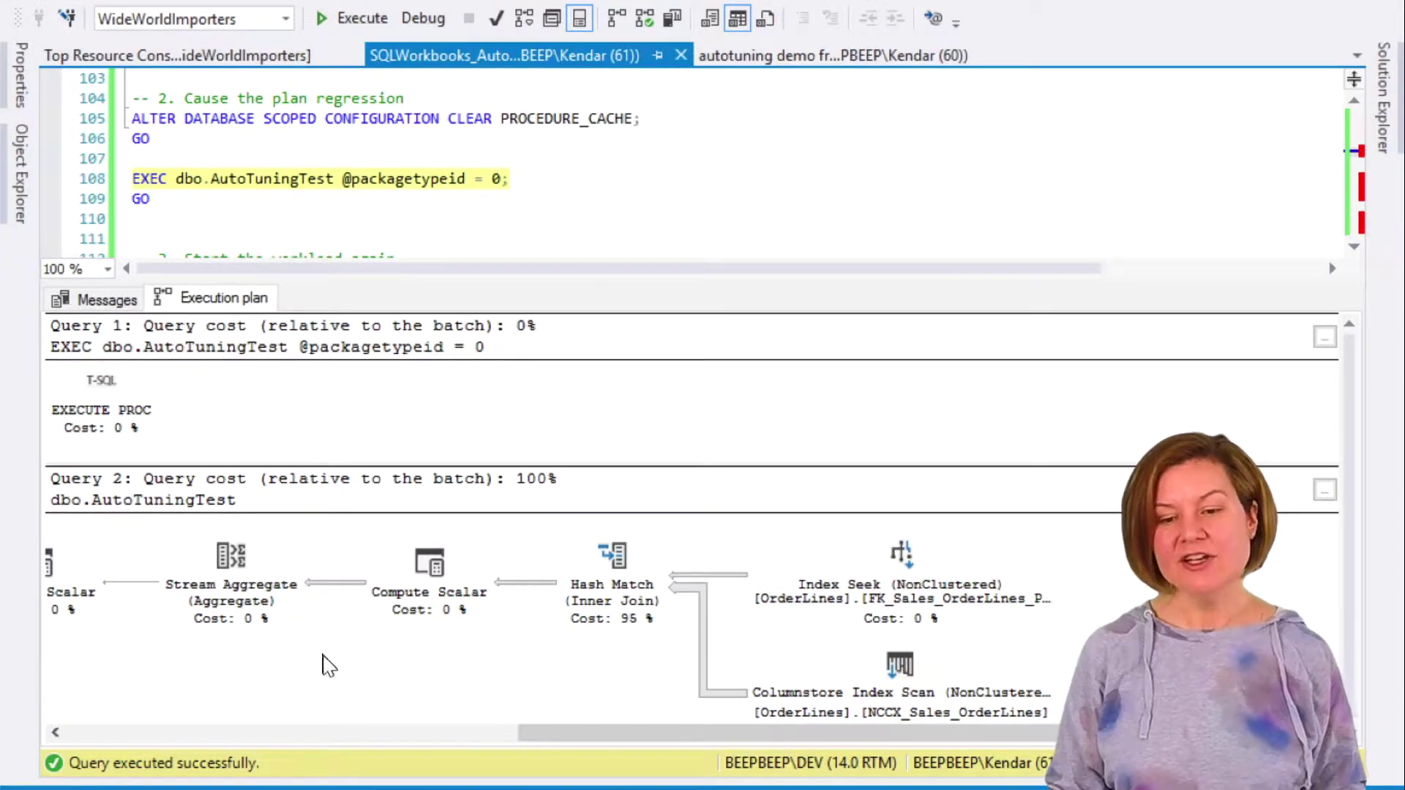
click(589, 618)
drag(361, 683, 639, 684)
click(538, 612)
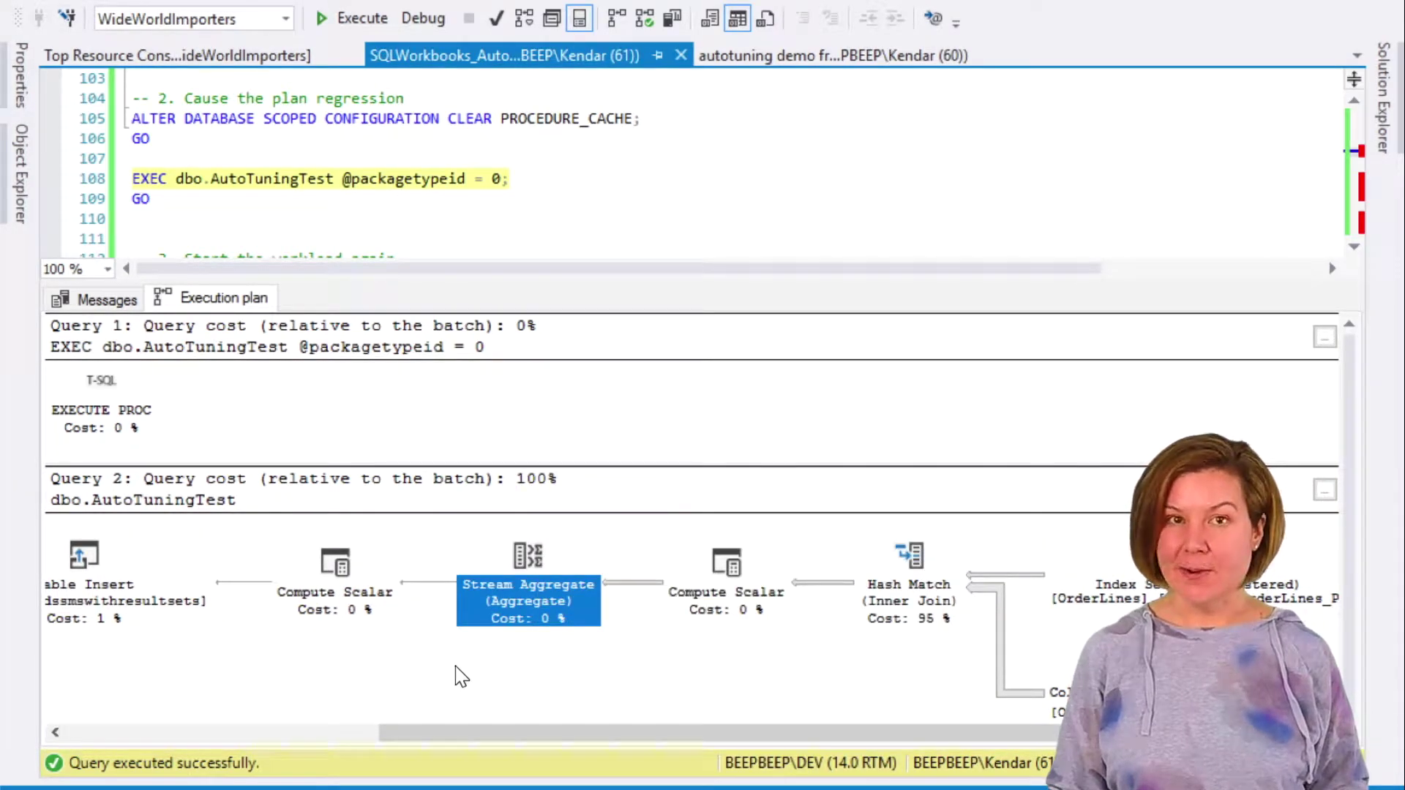
key(ctrl+r)
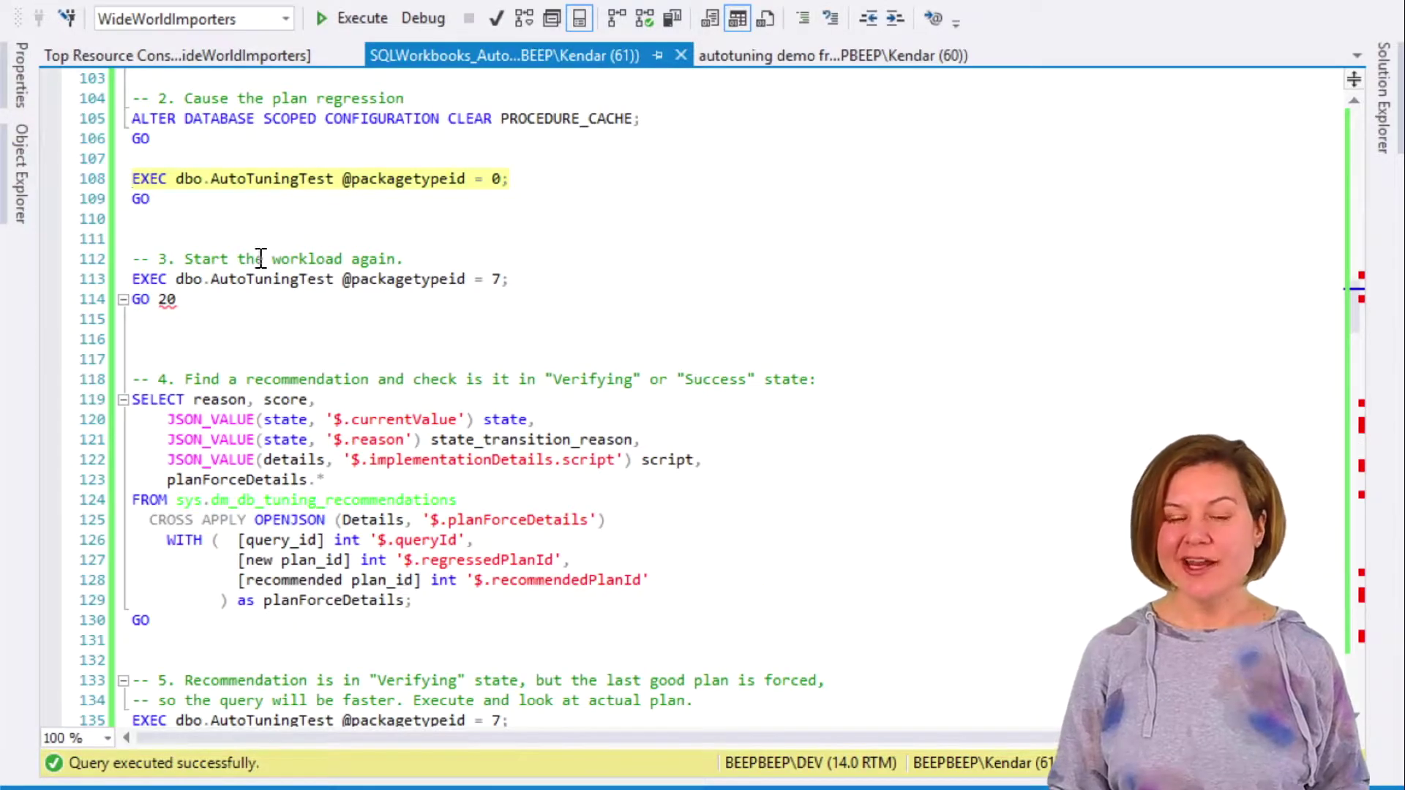
drag(136, 179, 256, 239)
key(F5)
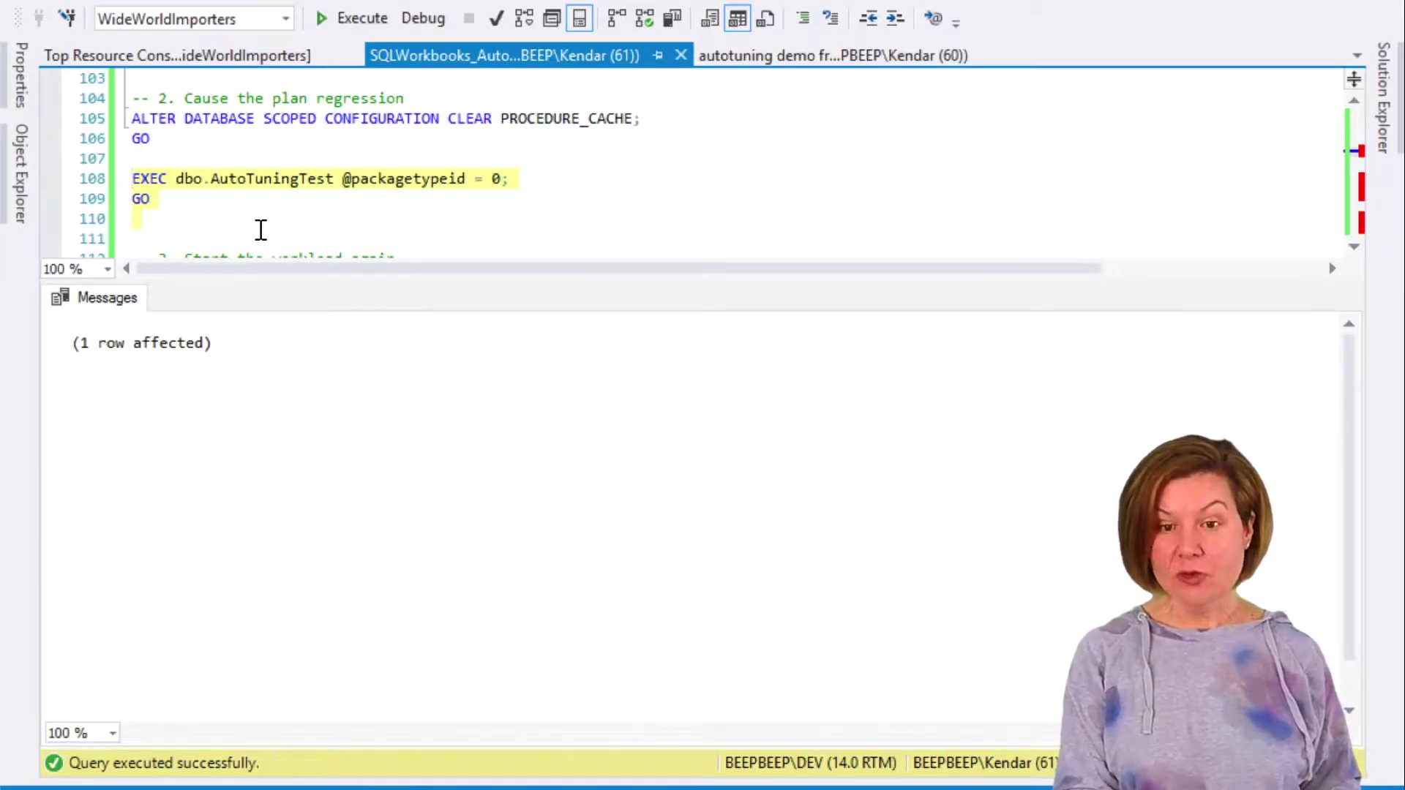
key(ctrl+r)
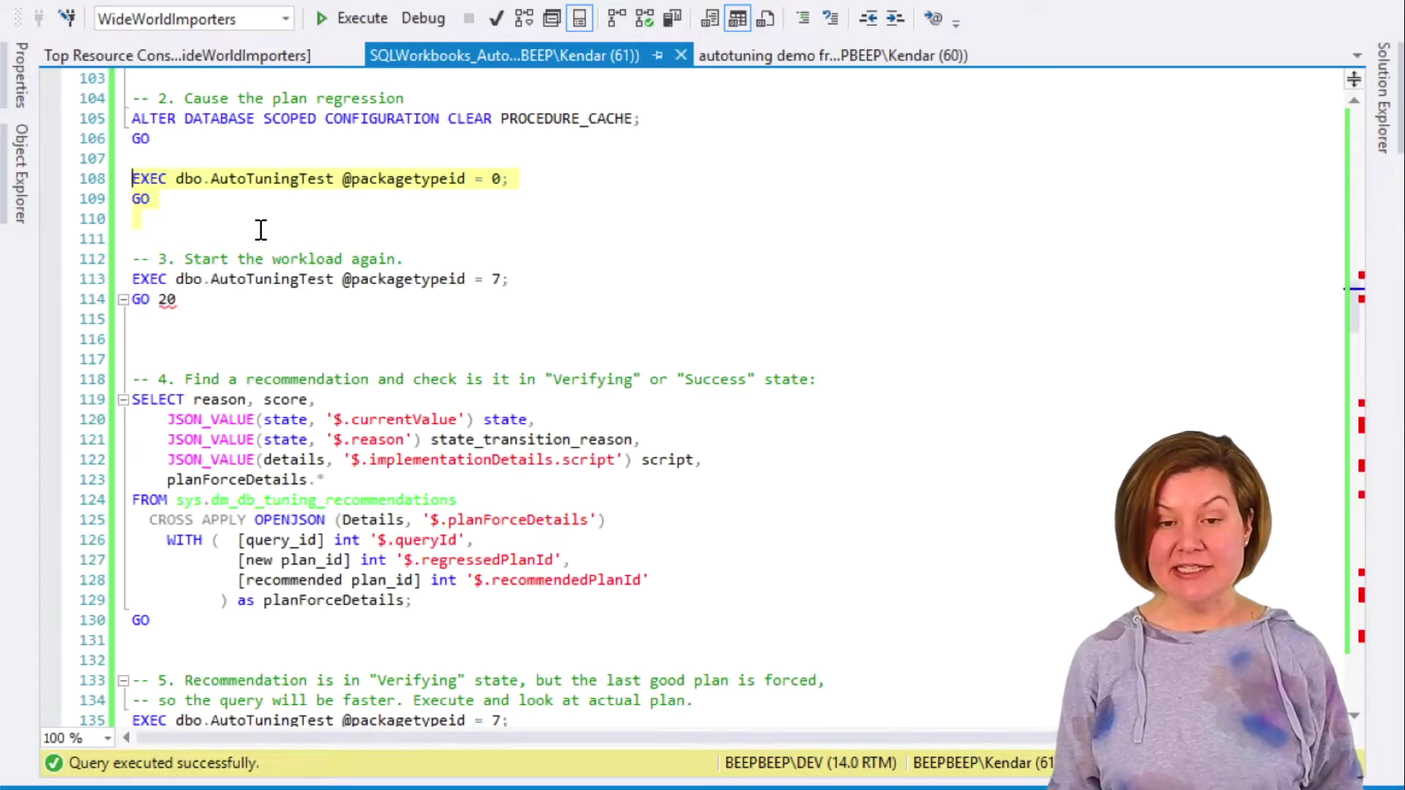
drag(231, 307, 95, 278)
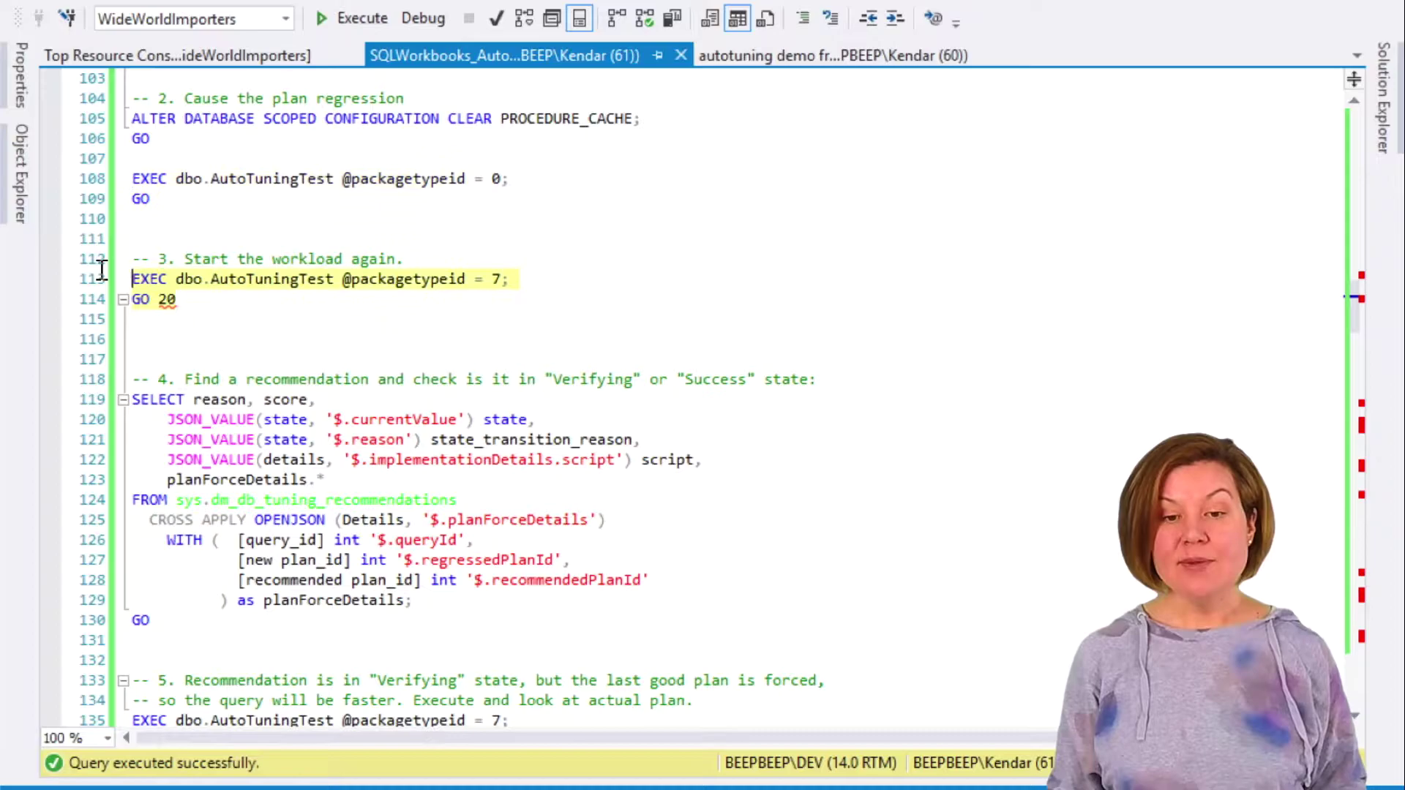
scroll(326, 348, down, 2)
key(F5)
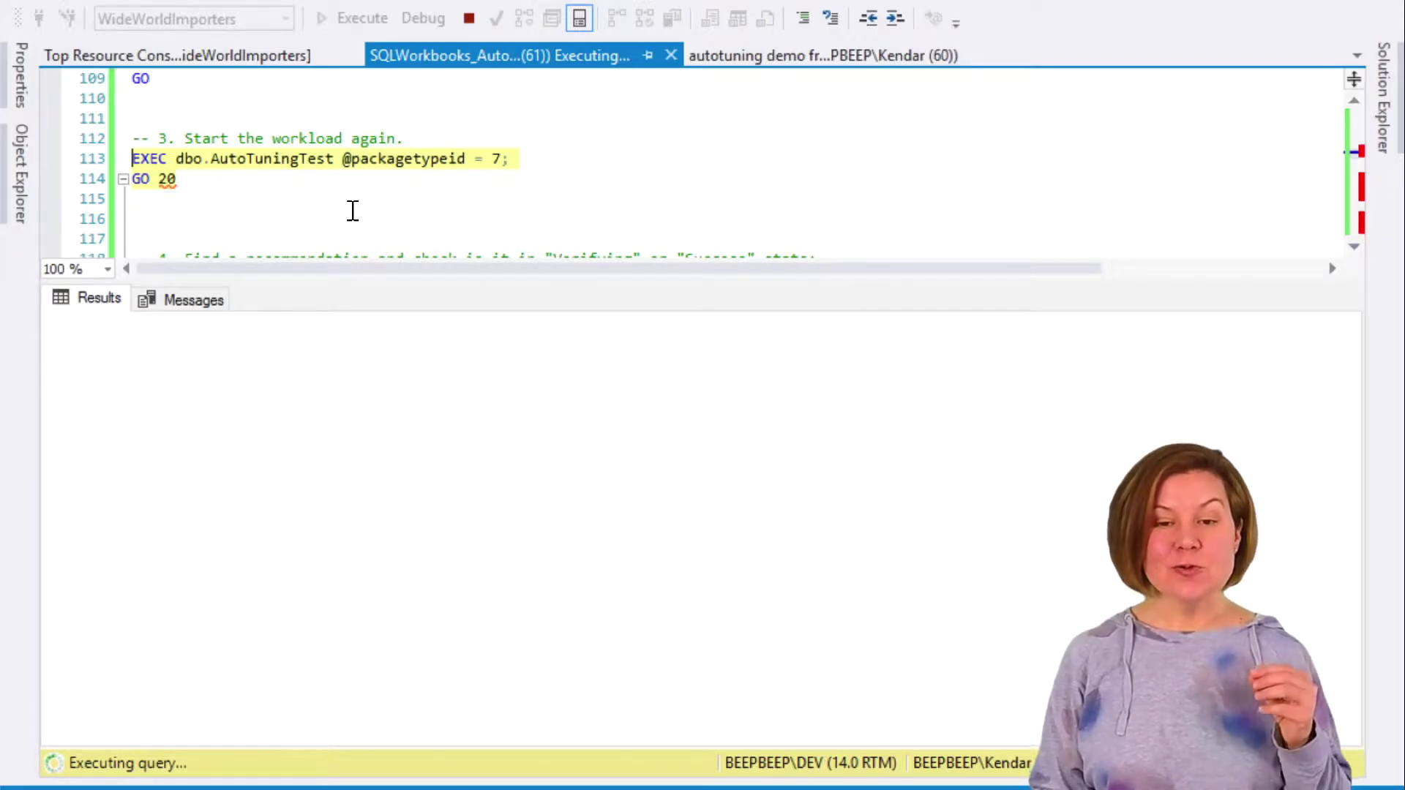
scroll(353, 210, up, 1)
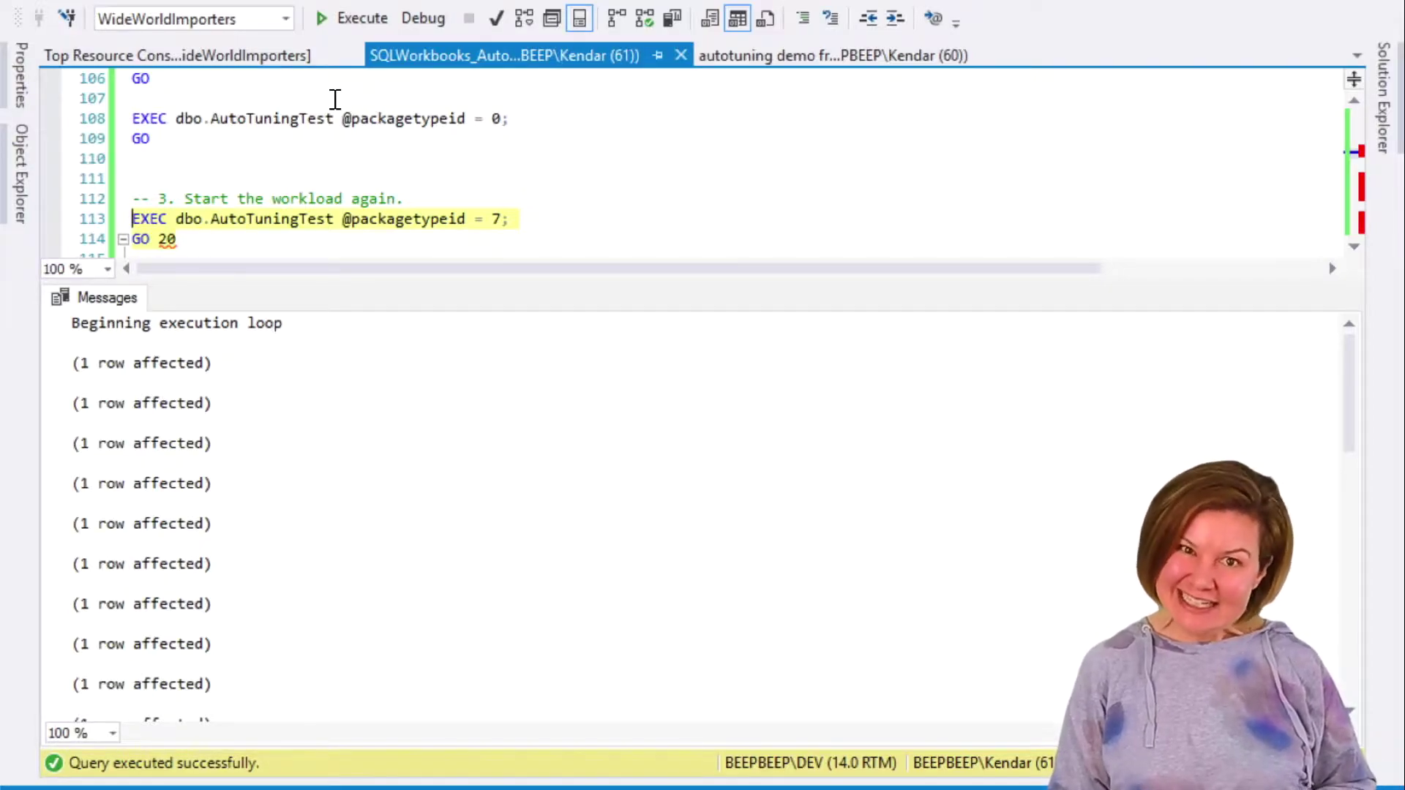
Close the old Top Resource Consuming Queries report and open a fresh one from the WideWorldImporters Query Store, with Object Explorer collapsed
click(354, 56)
click(18, 170)
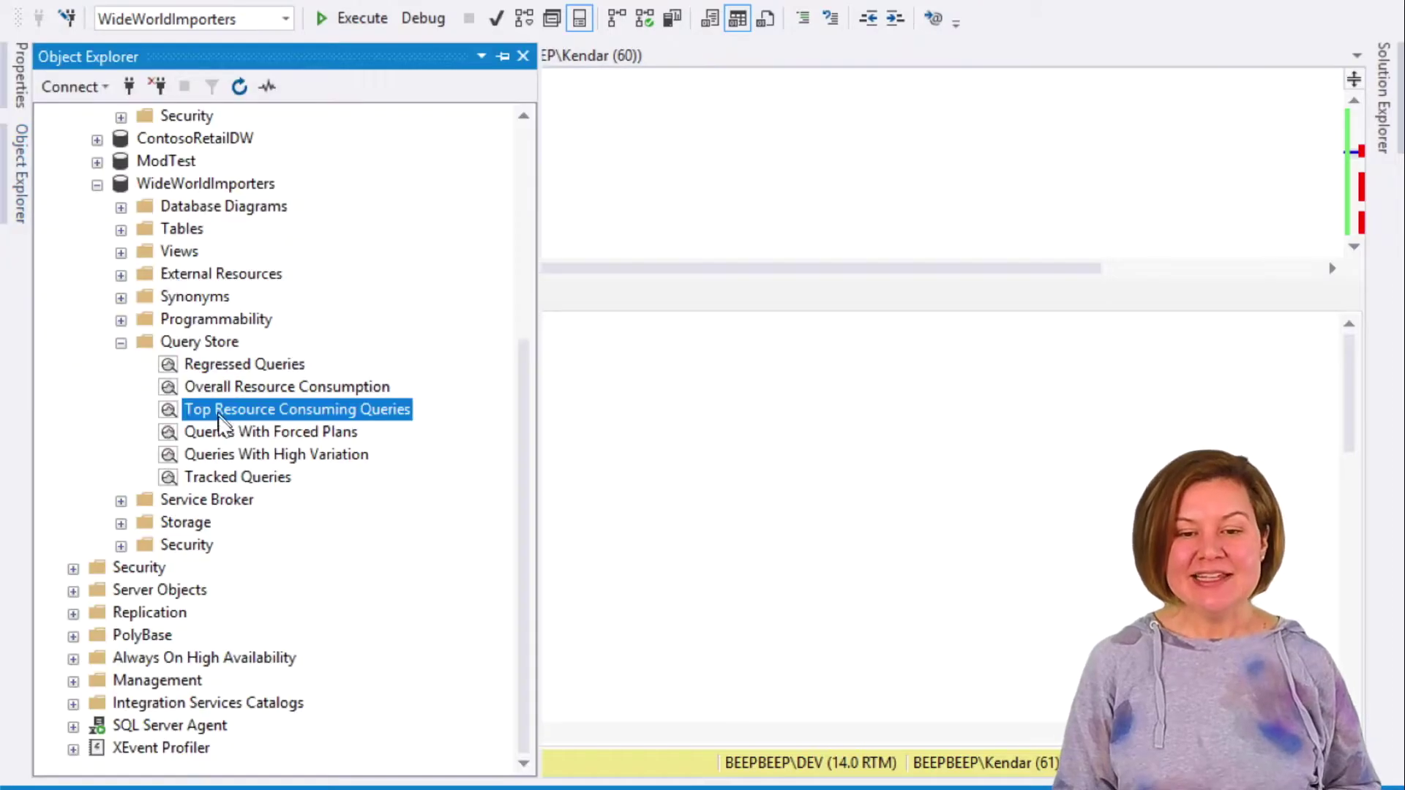
double_click(271, 411)
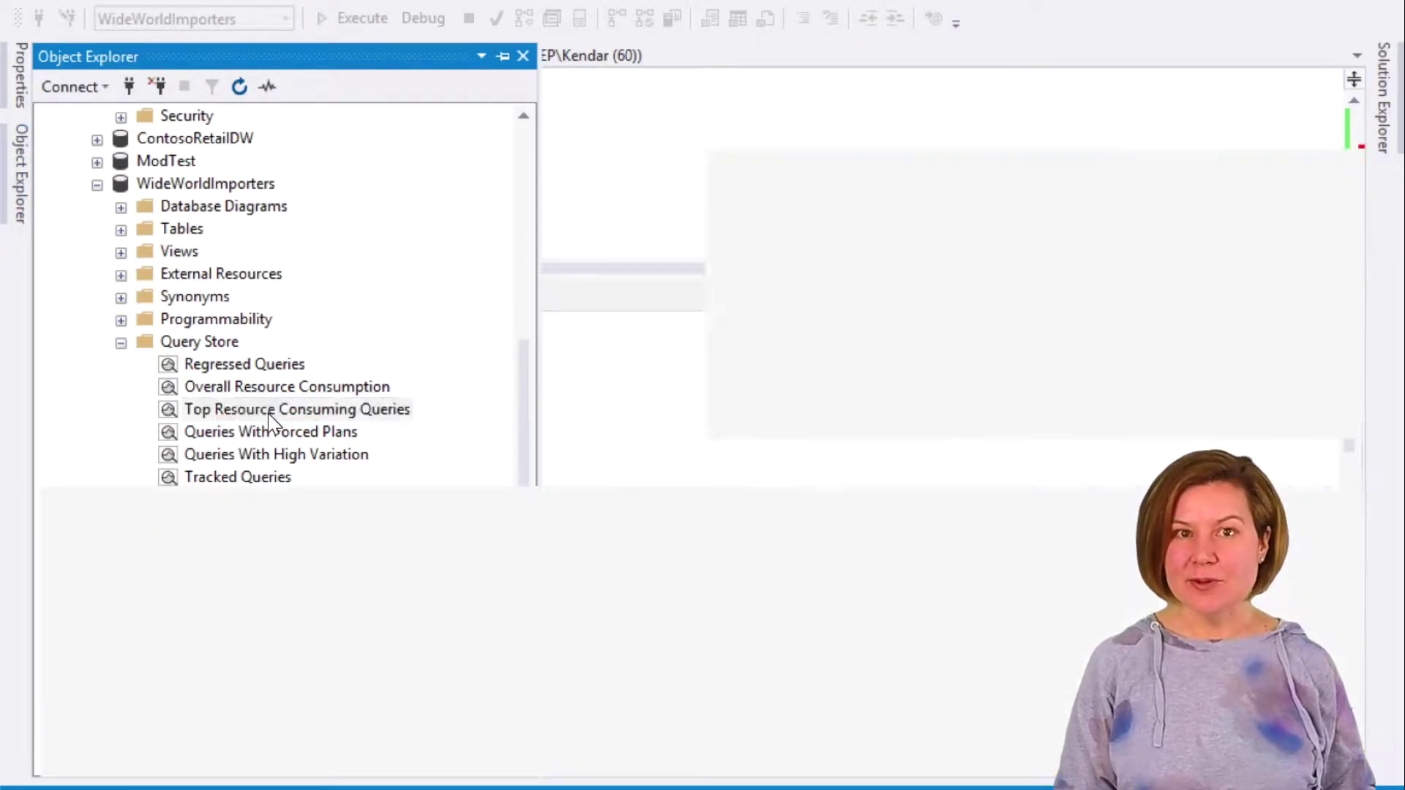
click(502, 56)
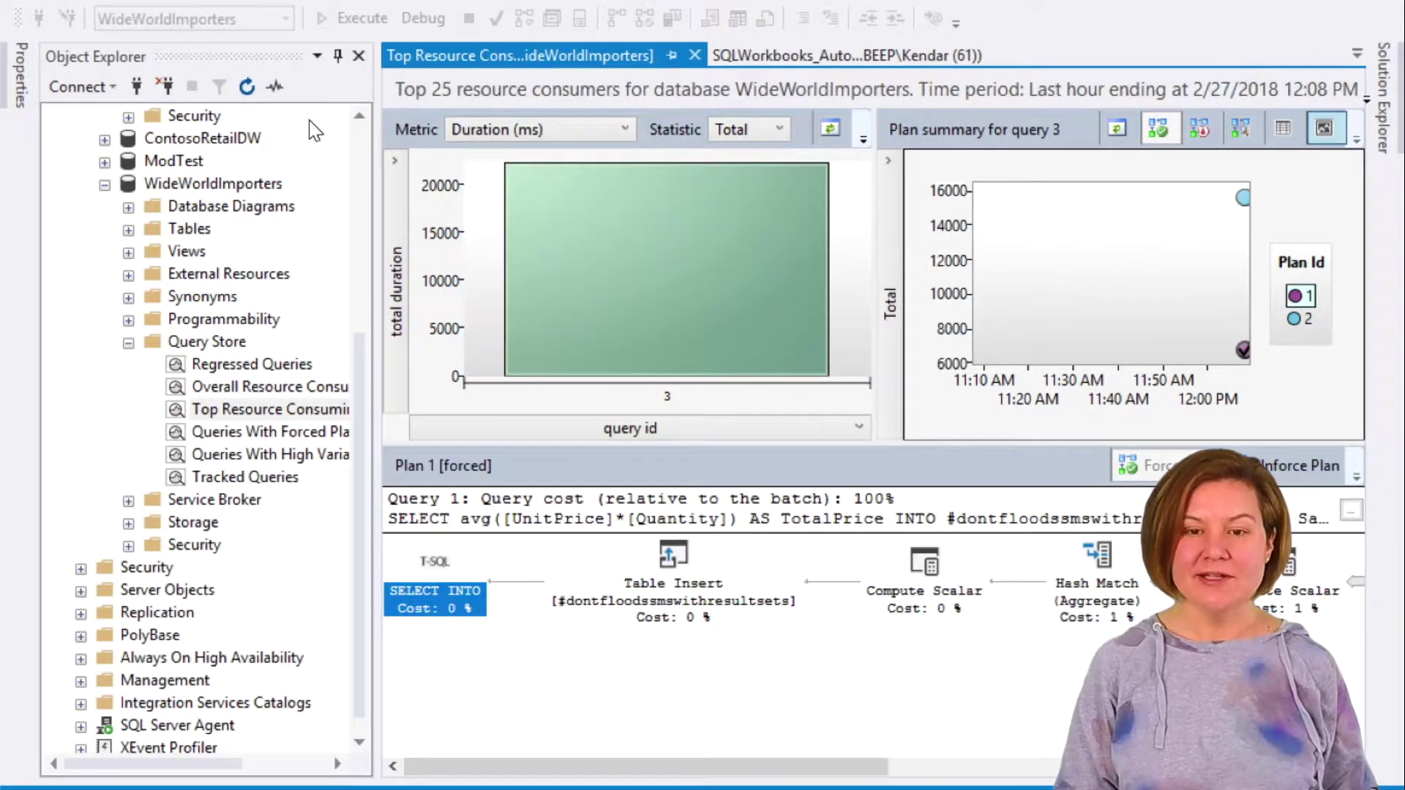
click(337, 57)
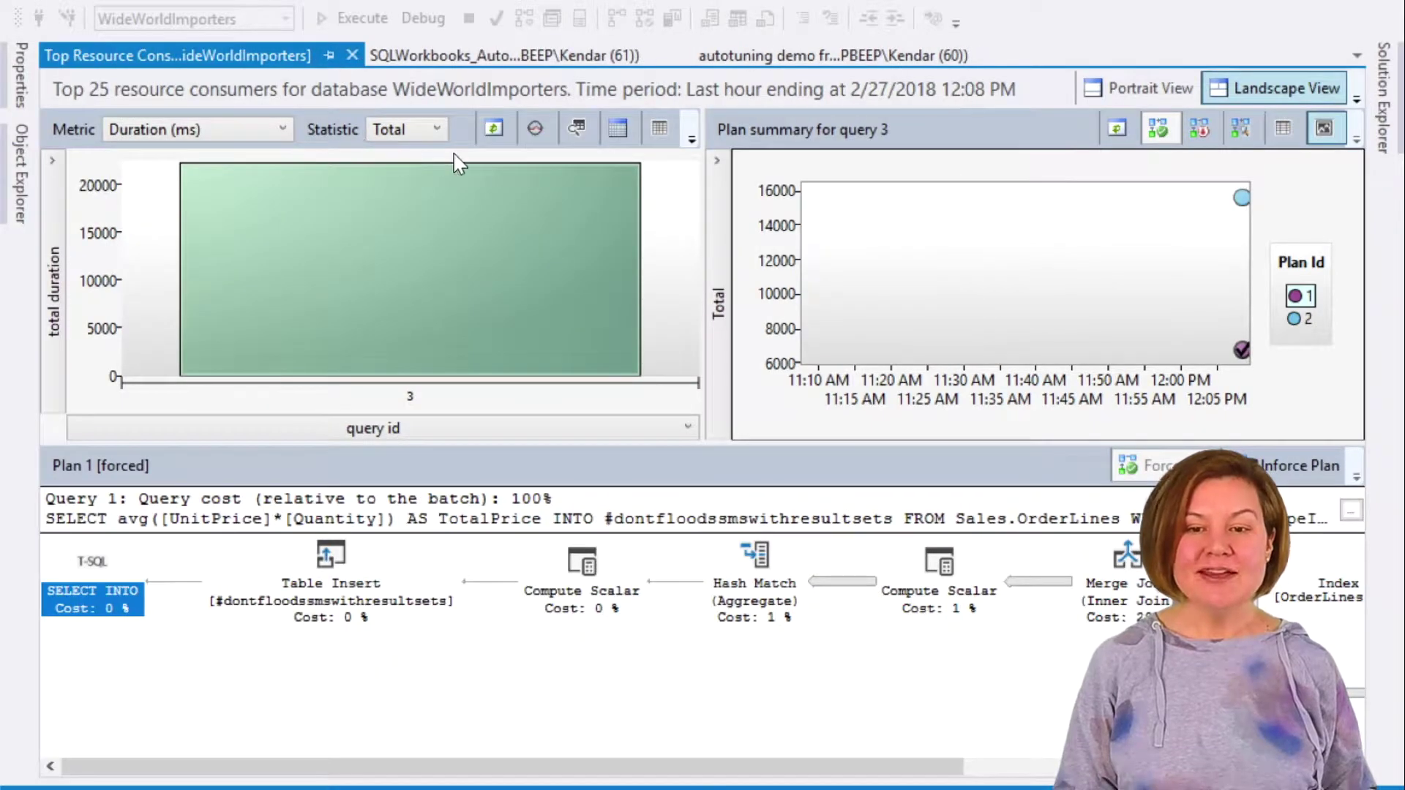
Switch the report's query chart to the detailed grid and check the object name of query 3
mouse_move(463, 196)
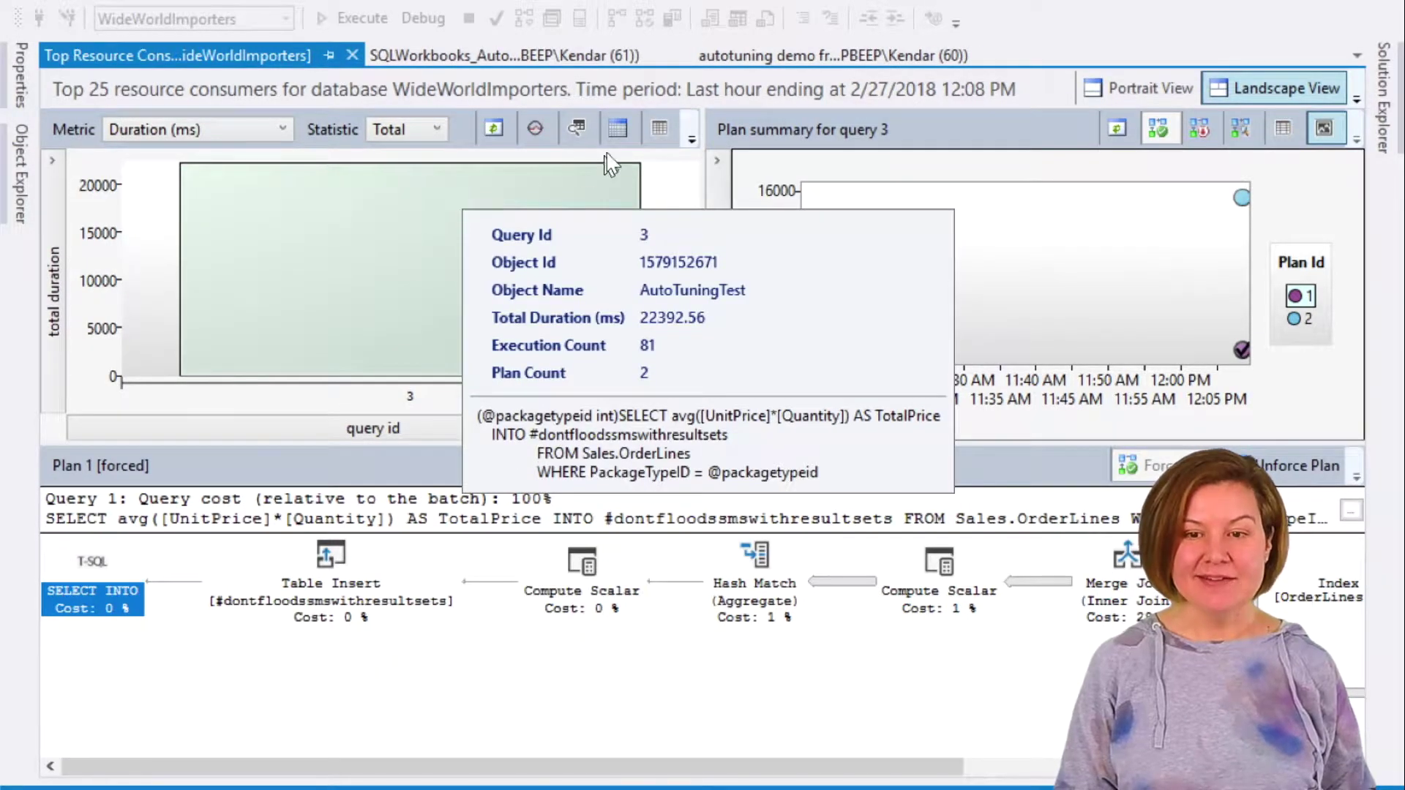
click(617, 132)
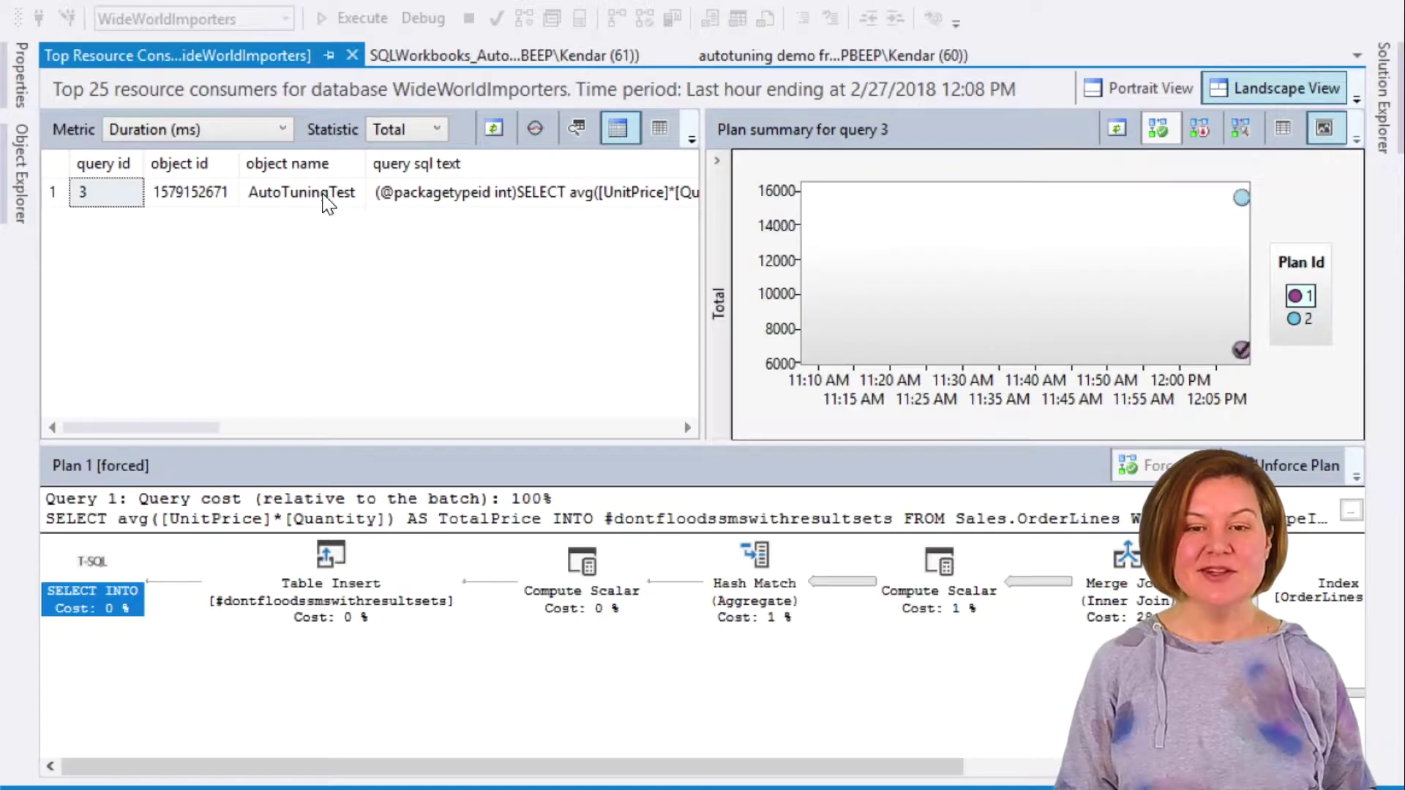
click(319, 191)
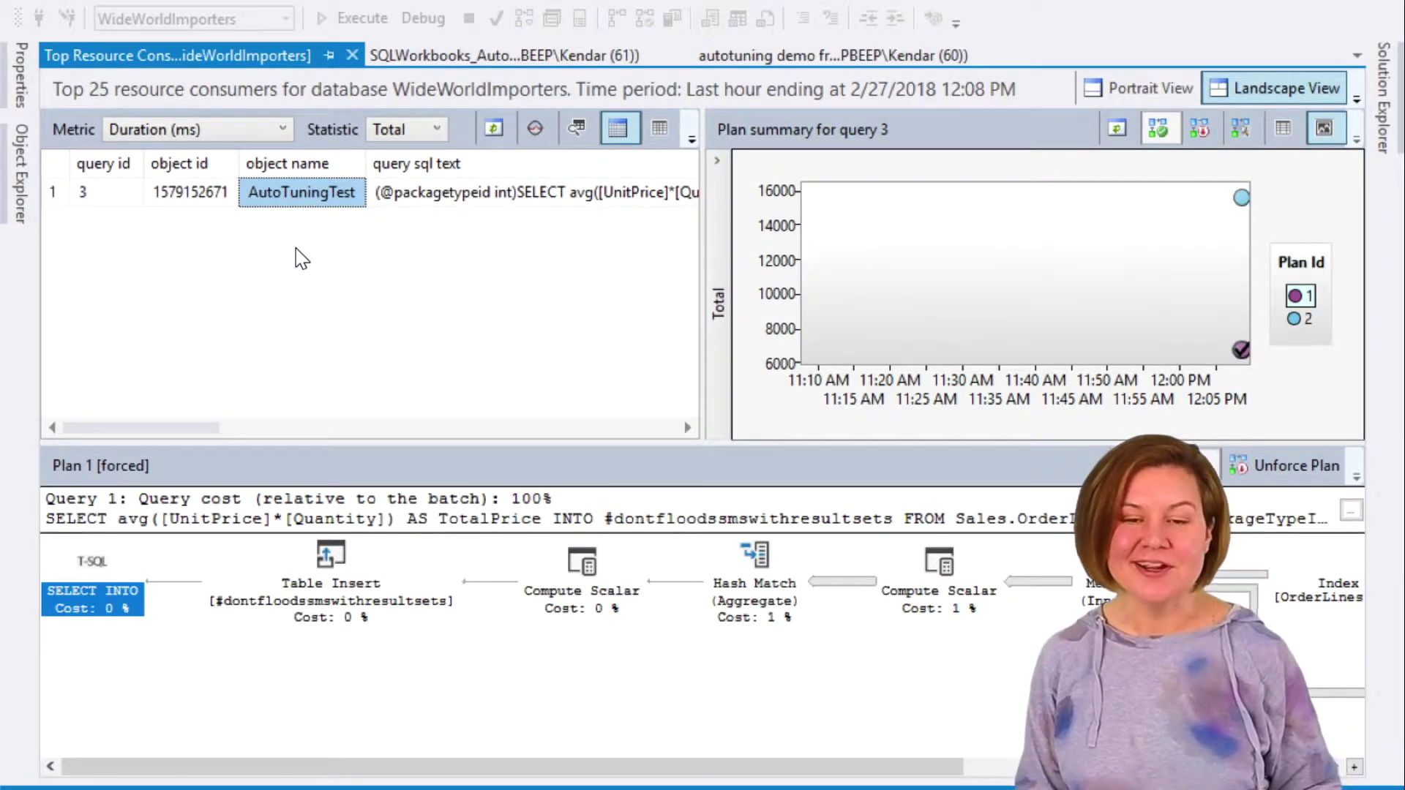
Set the report's metric to CPU Time (ms) and its statistic to Avg
click(253, 132)
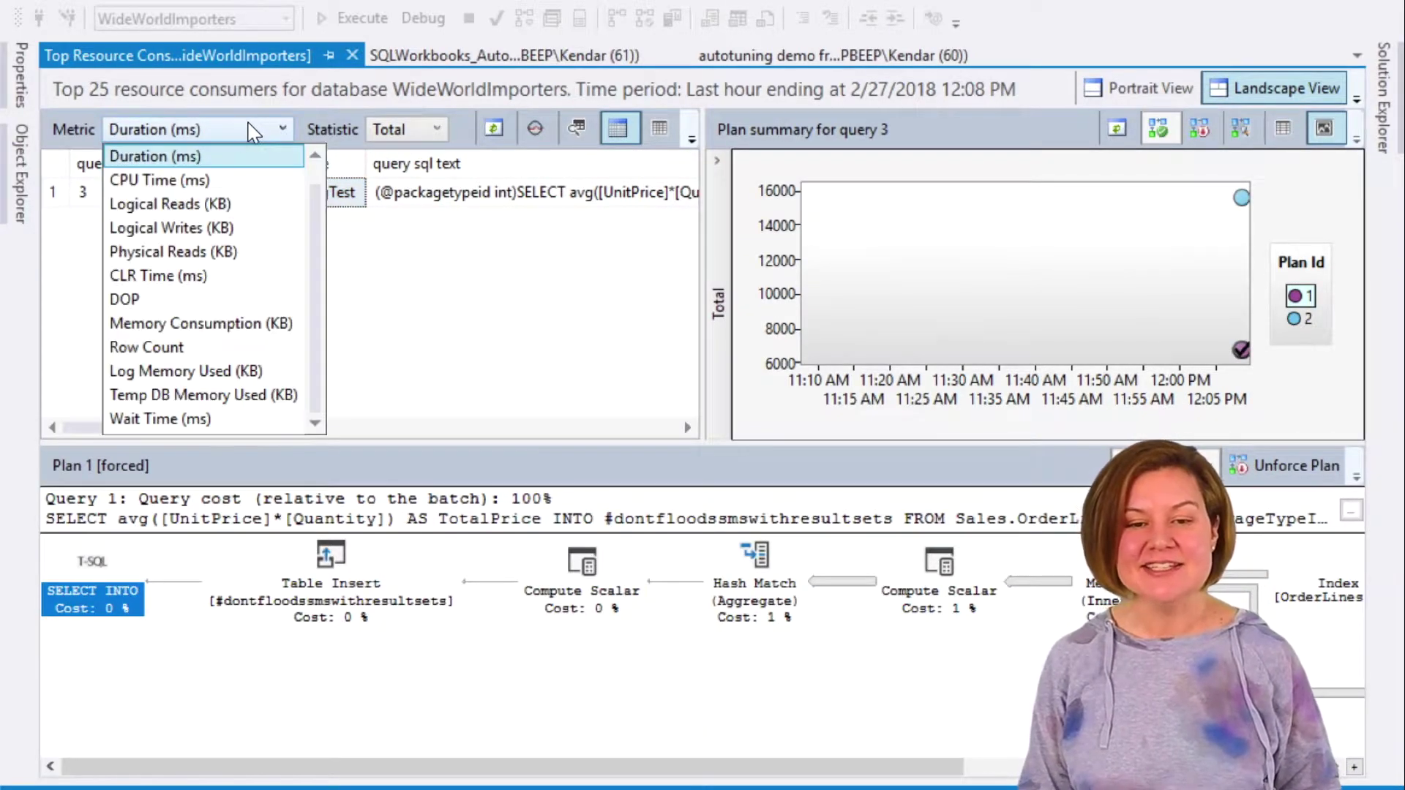
click(220, 180)
click(411, 134)
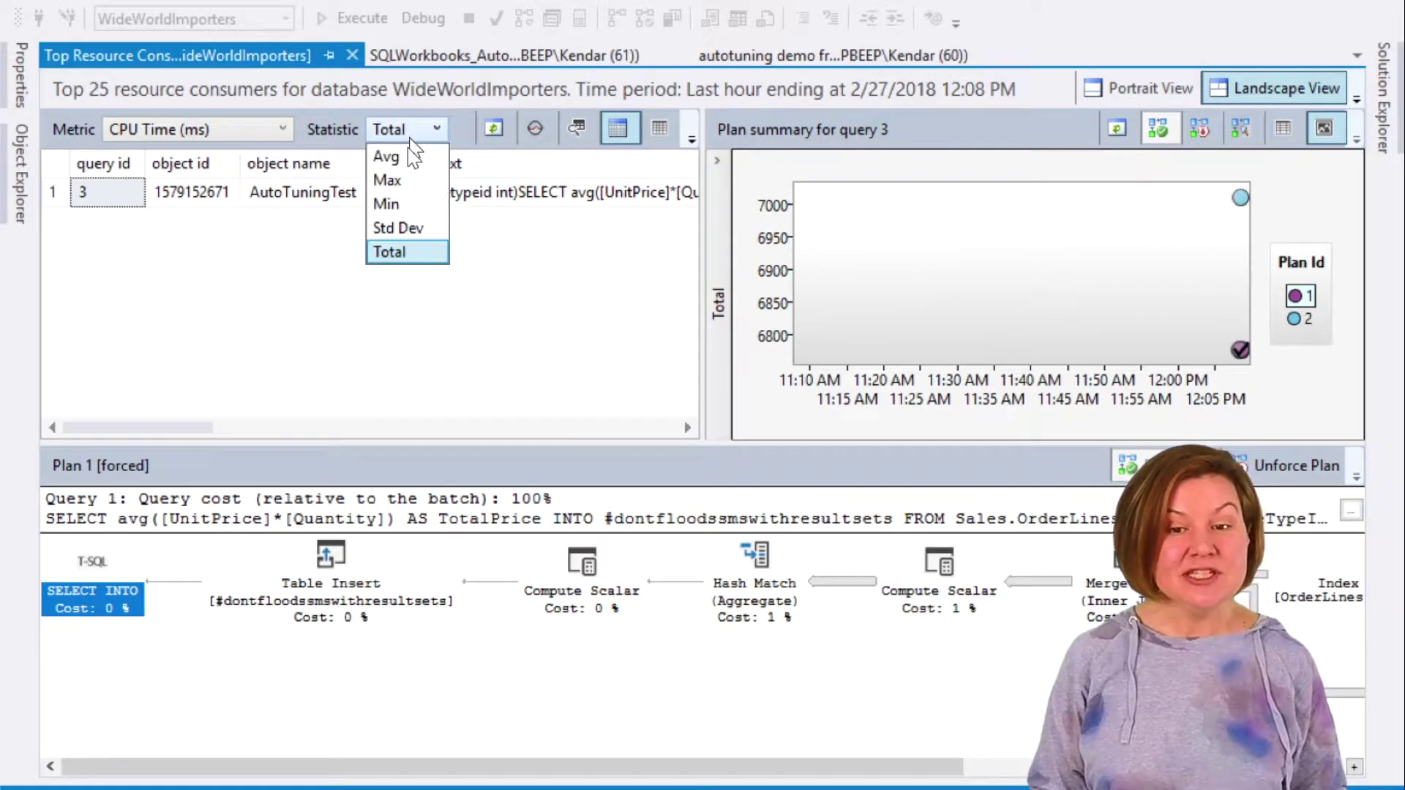
click(402, 160)
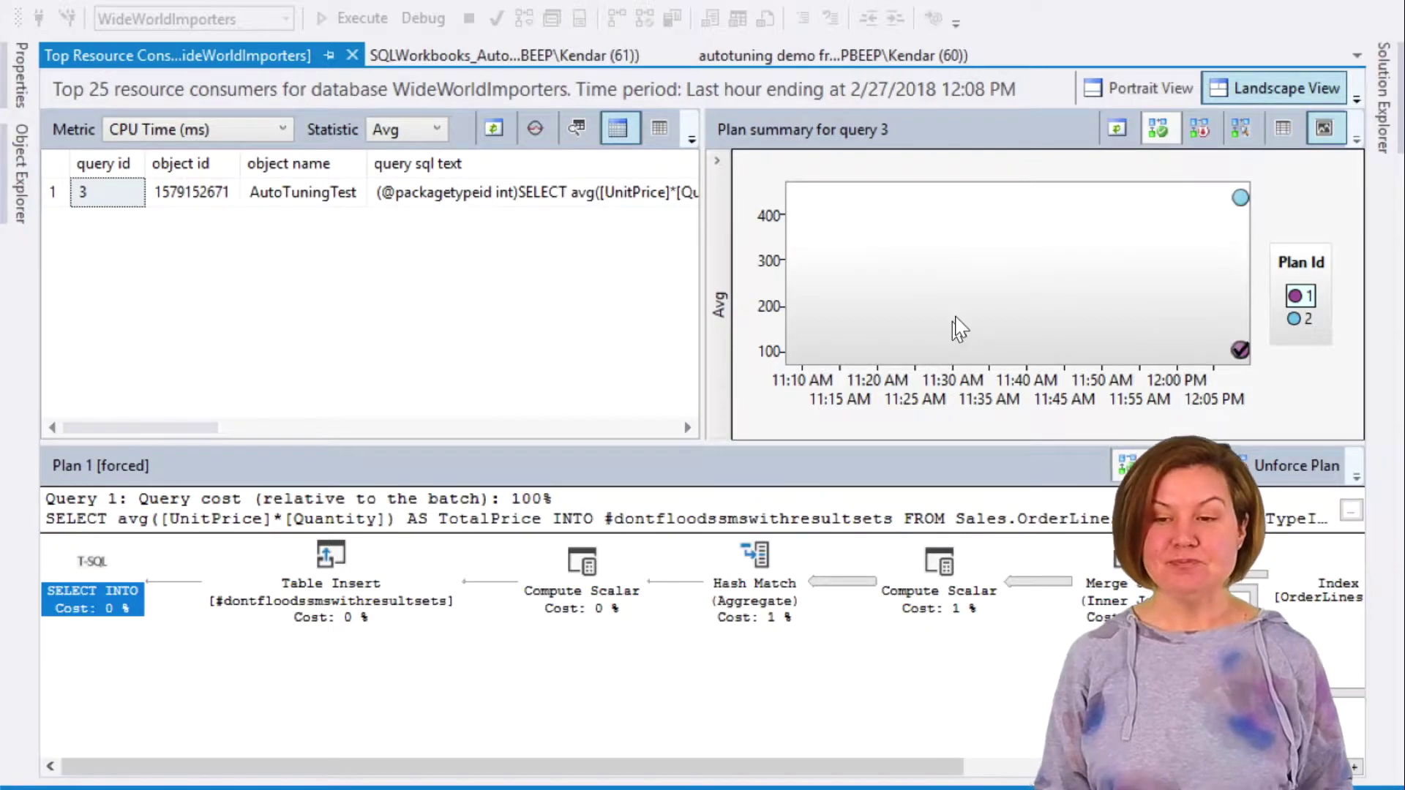
Show plan 2 of query 3 and examine its Hash Match join and Stream Aggregate operators
click(1240, 200)
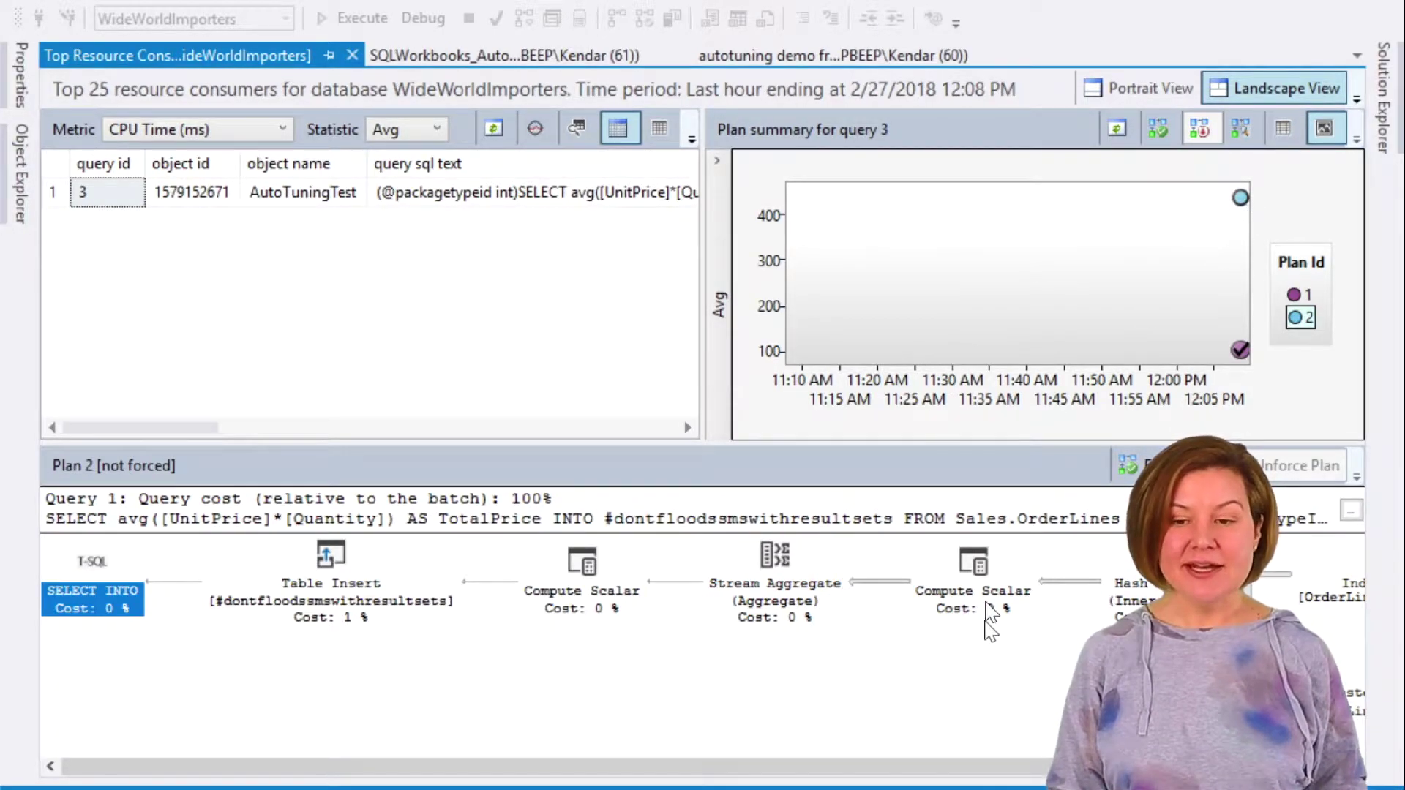
drag(1043, 661, 868, 678)
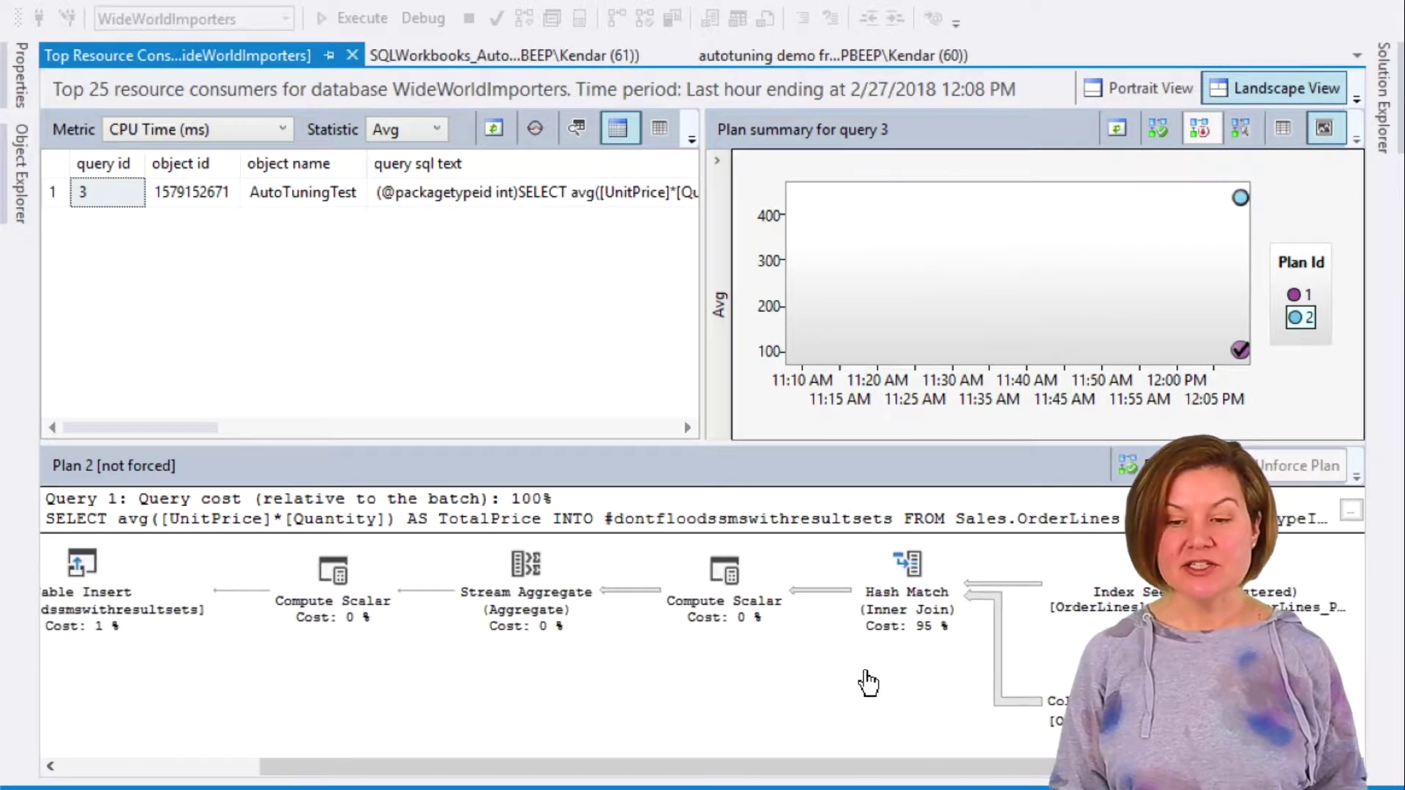
click(894, 620)
click(538, 623)
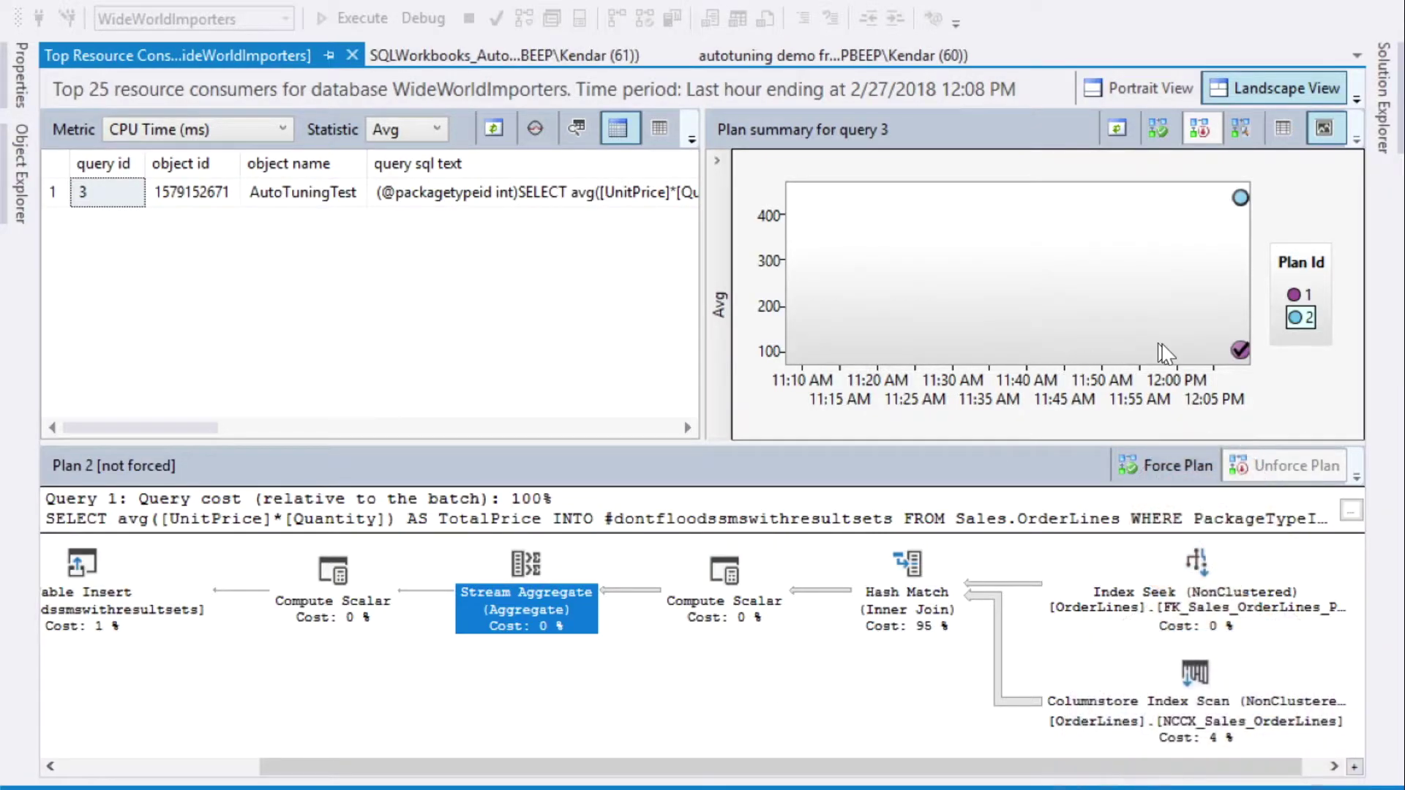
Compare the join and aggregate operators of plan 1 with those of plan 2, and return to the tuning script
click(1241, 352)
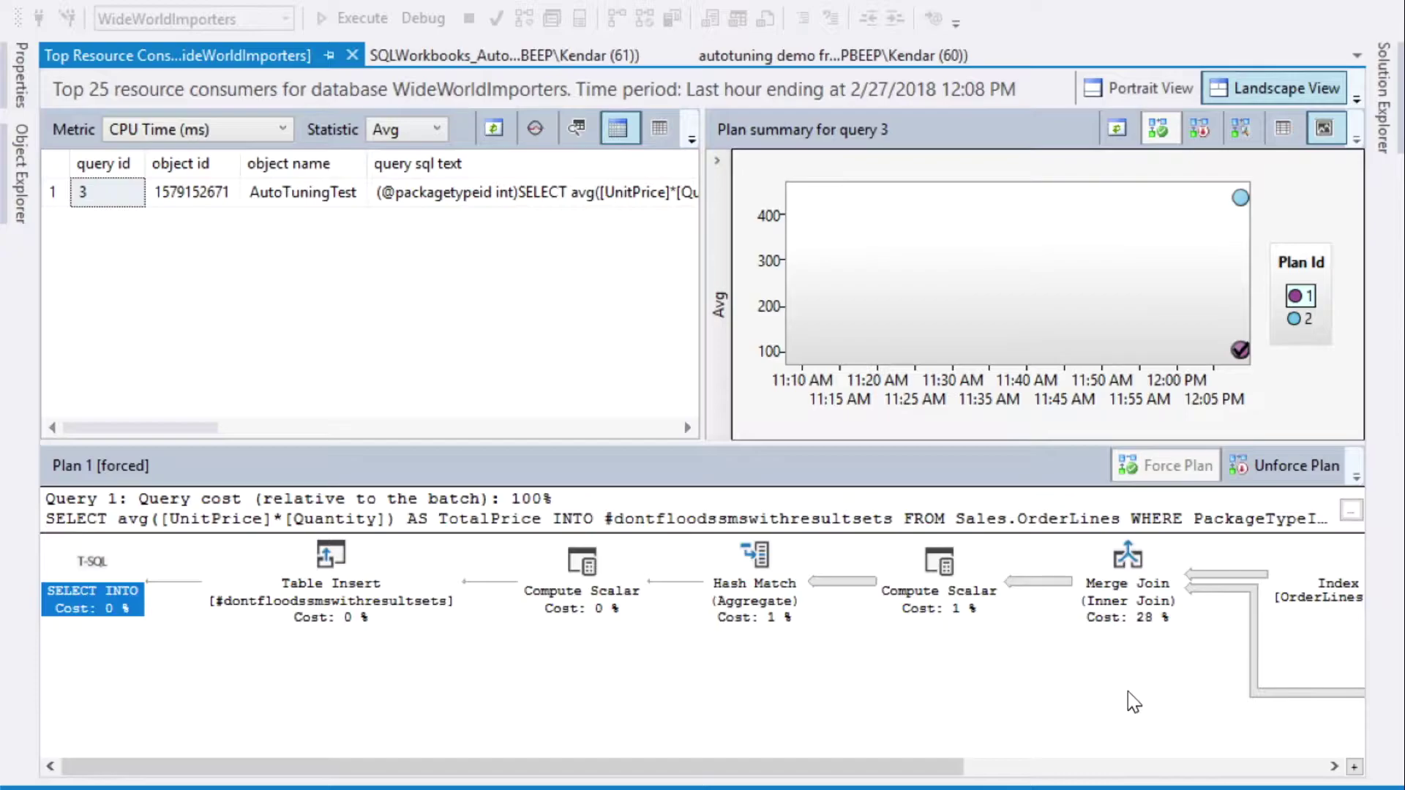
click(1154, 607)
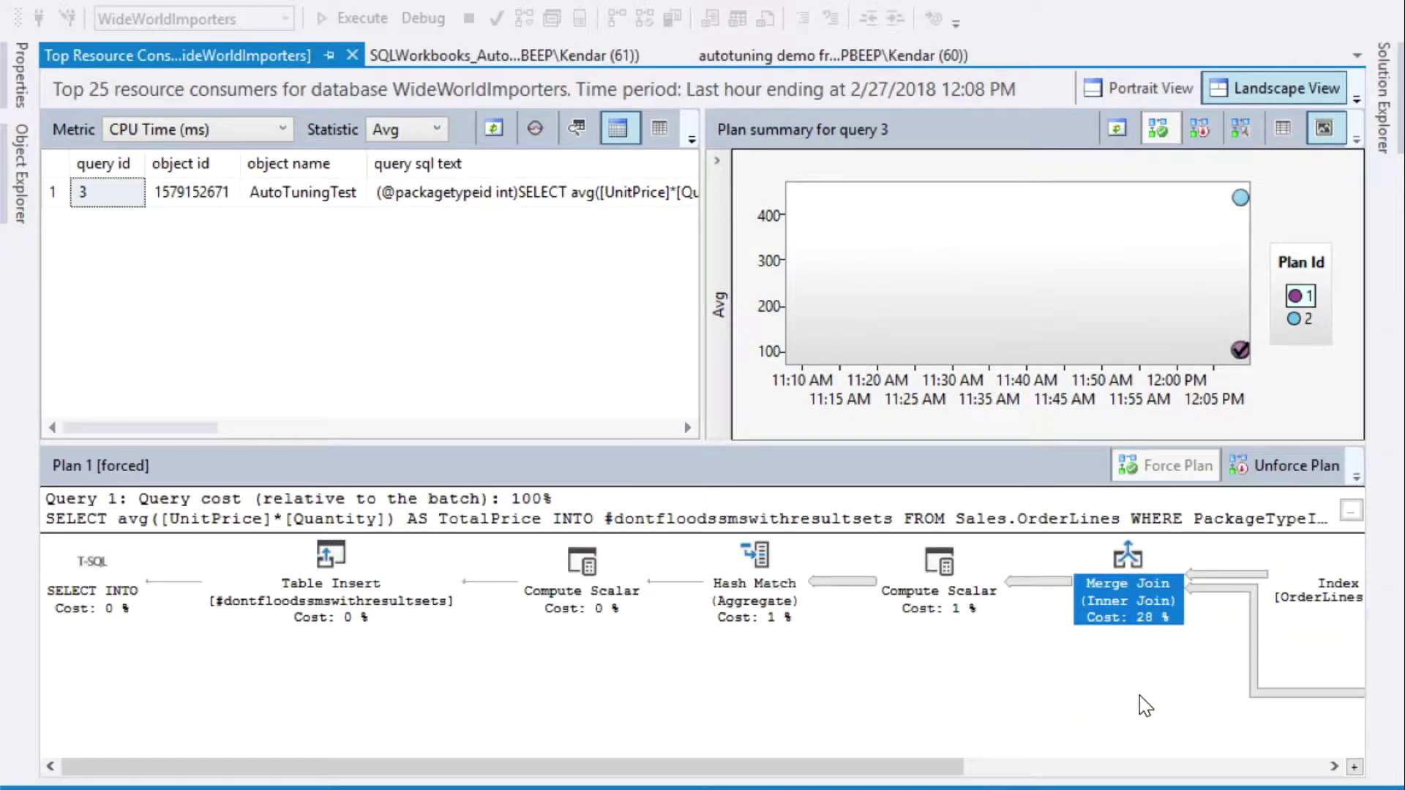
click(1242, 200)
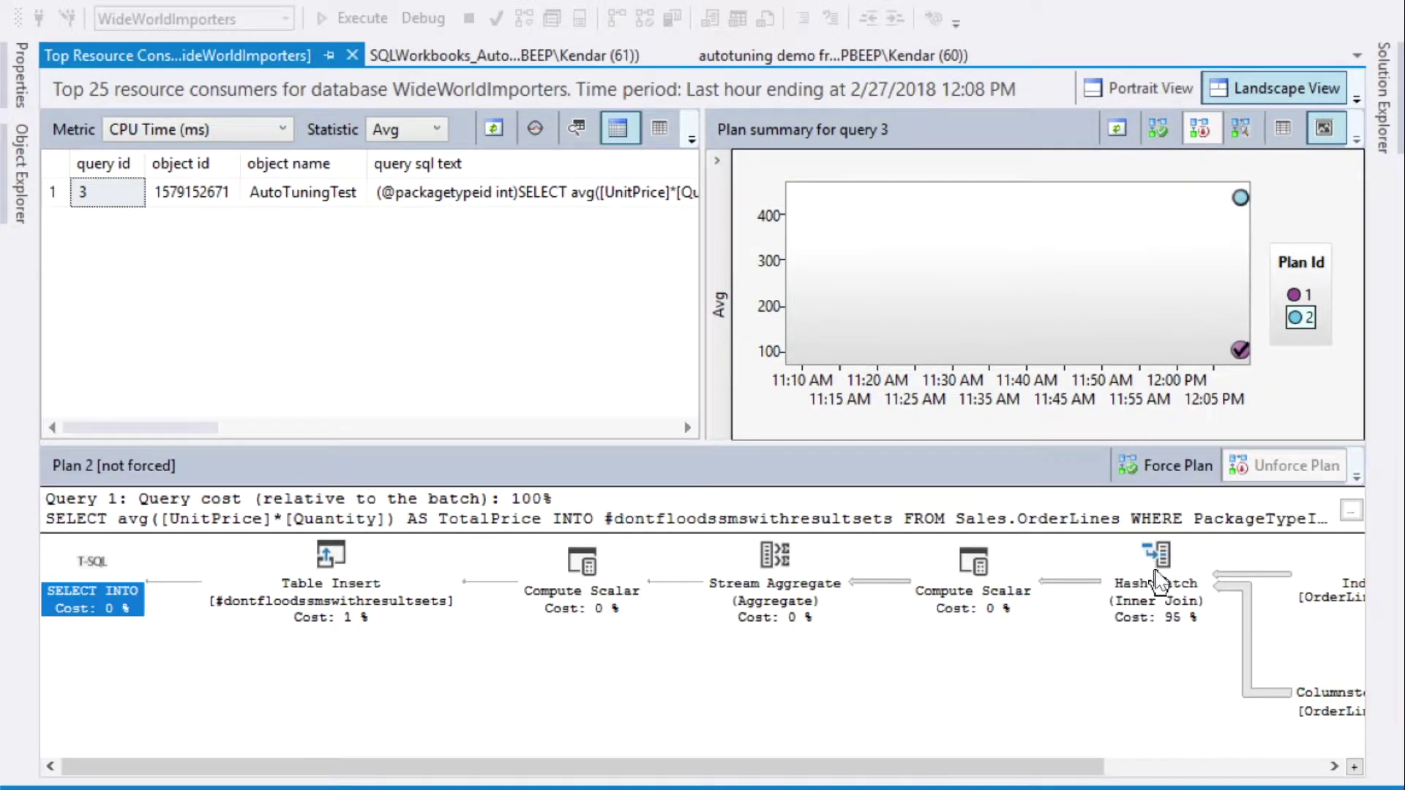
click(1157, 583)
click(1241, 351)
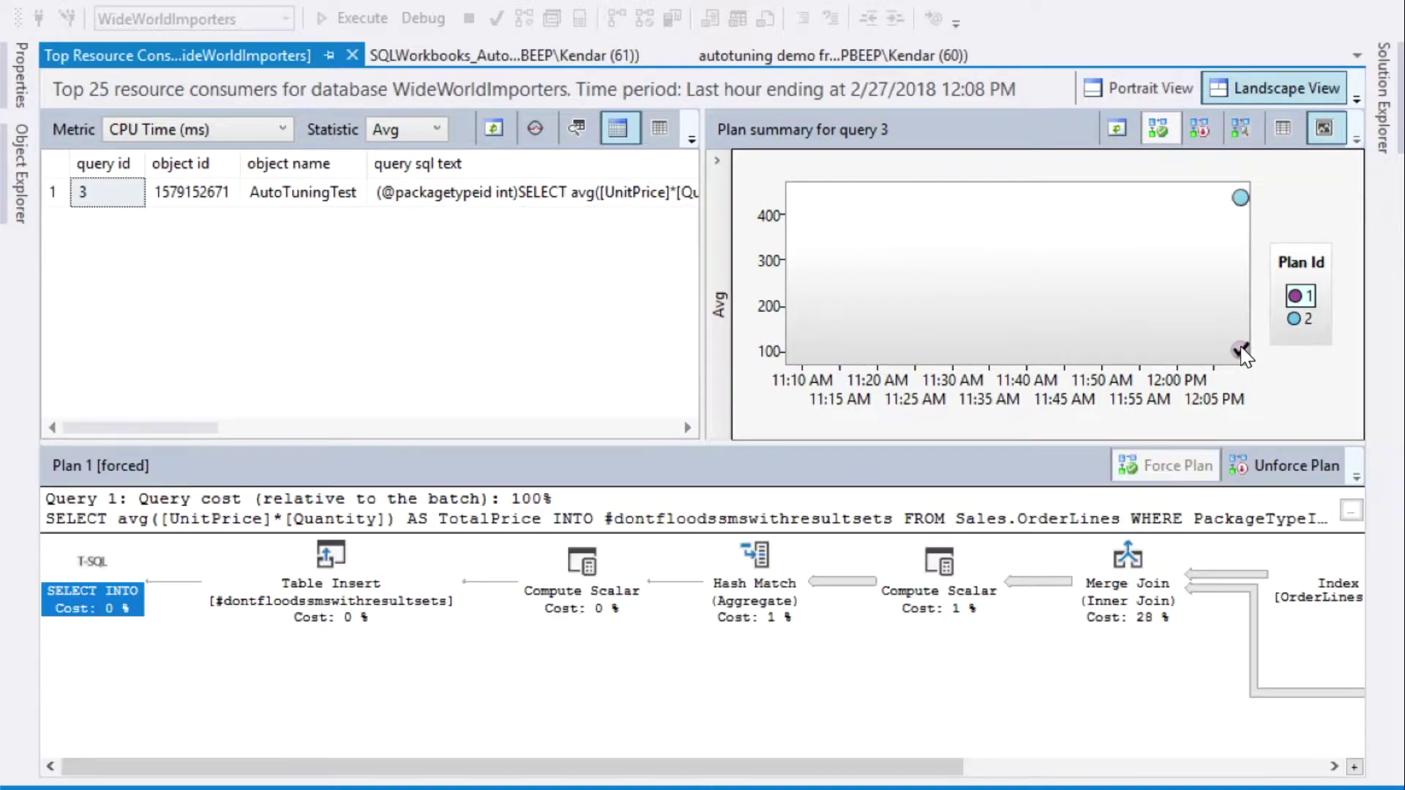
click(1135, 611)
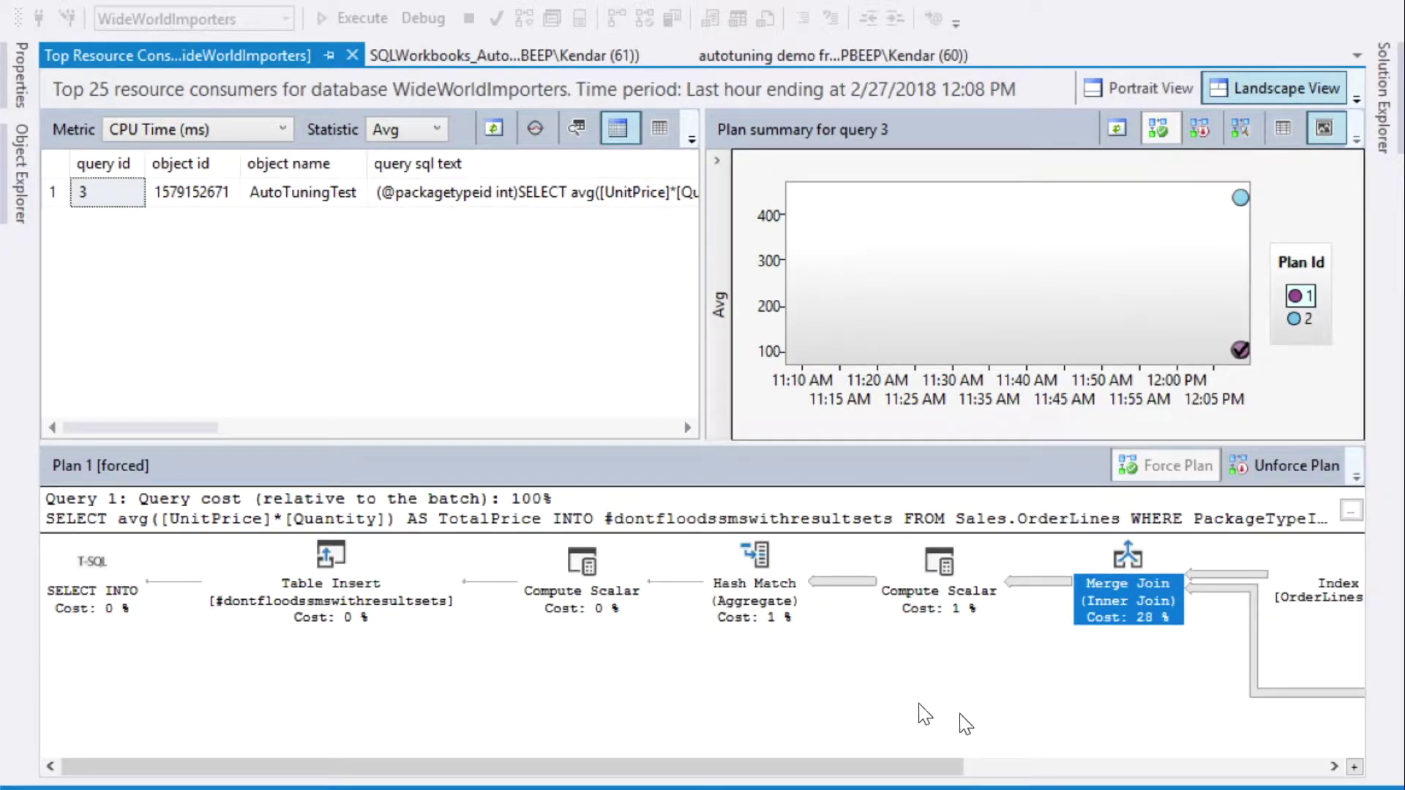
click(750, 613)
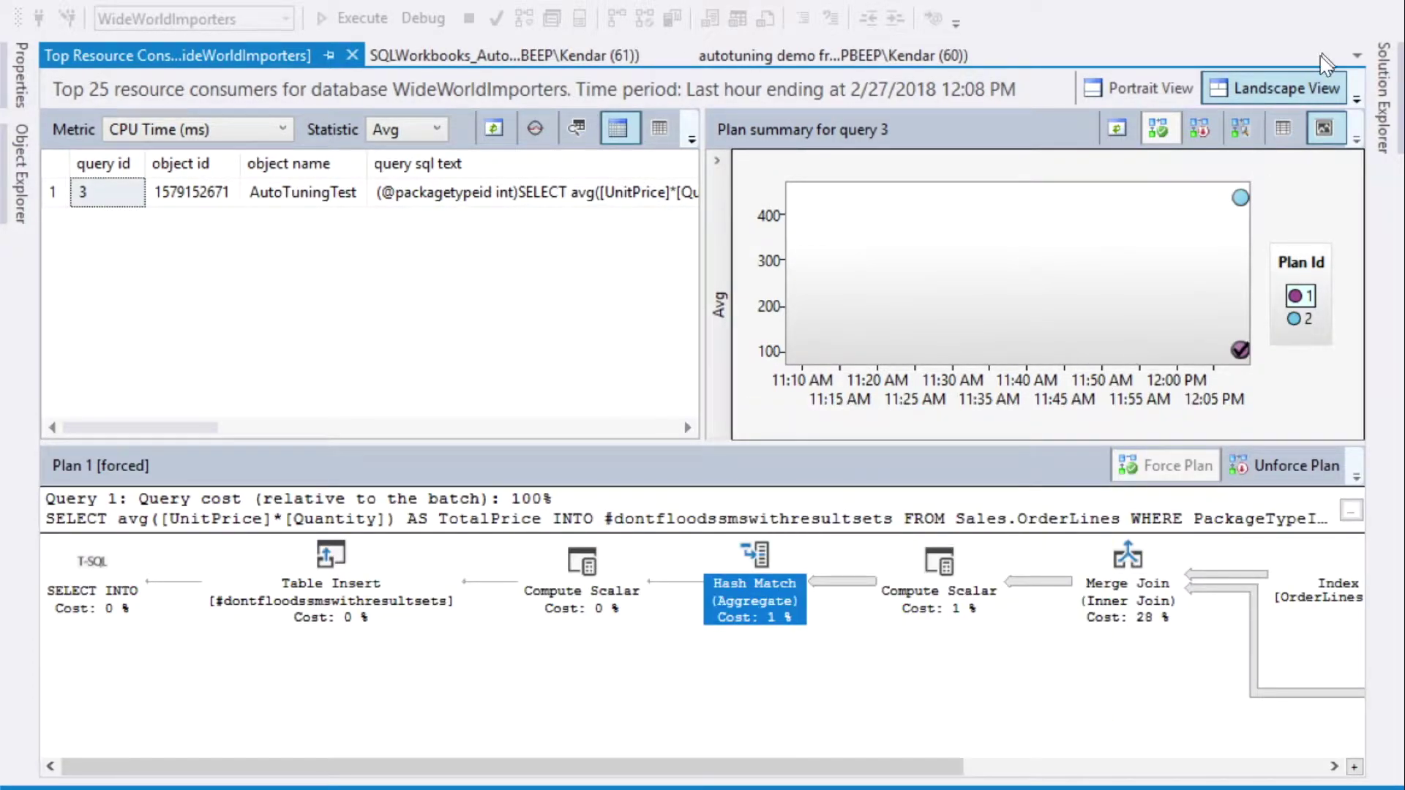
click(1239, 198)
click(751, 610)
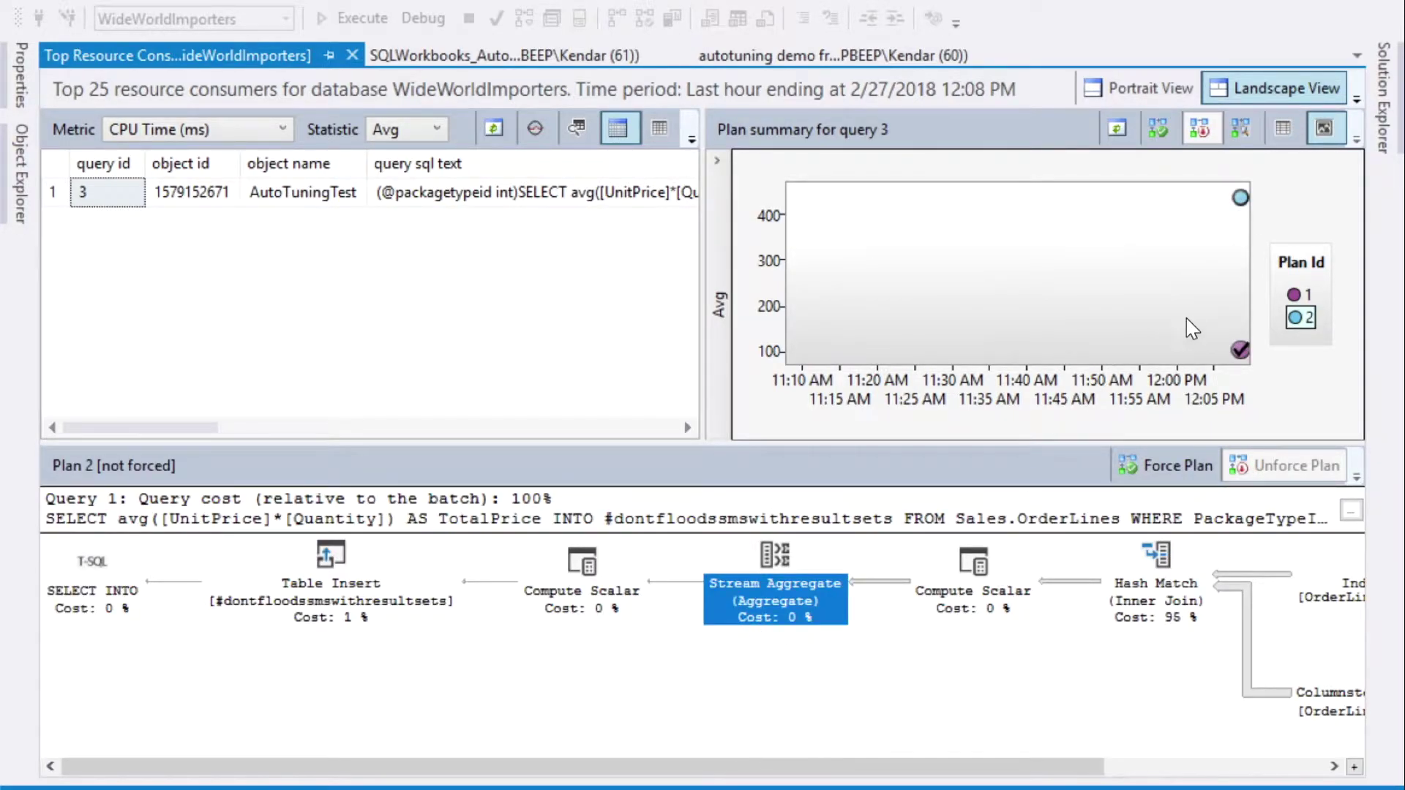
click(1240, 350)
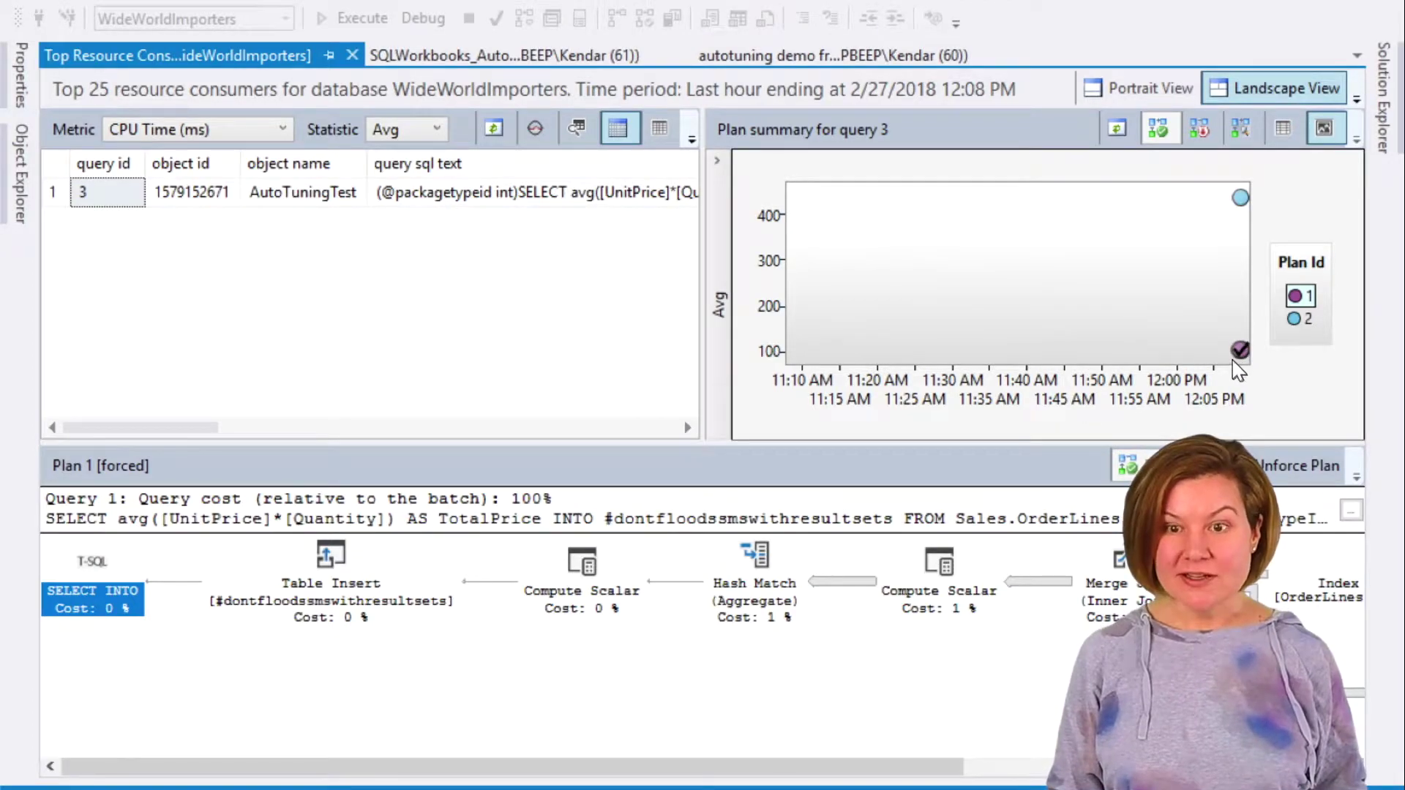
click(578, 56)
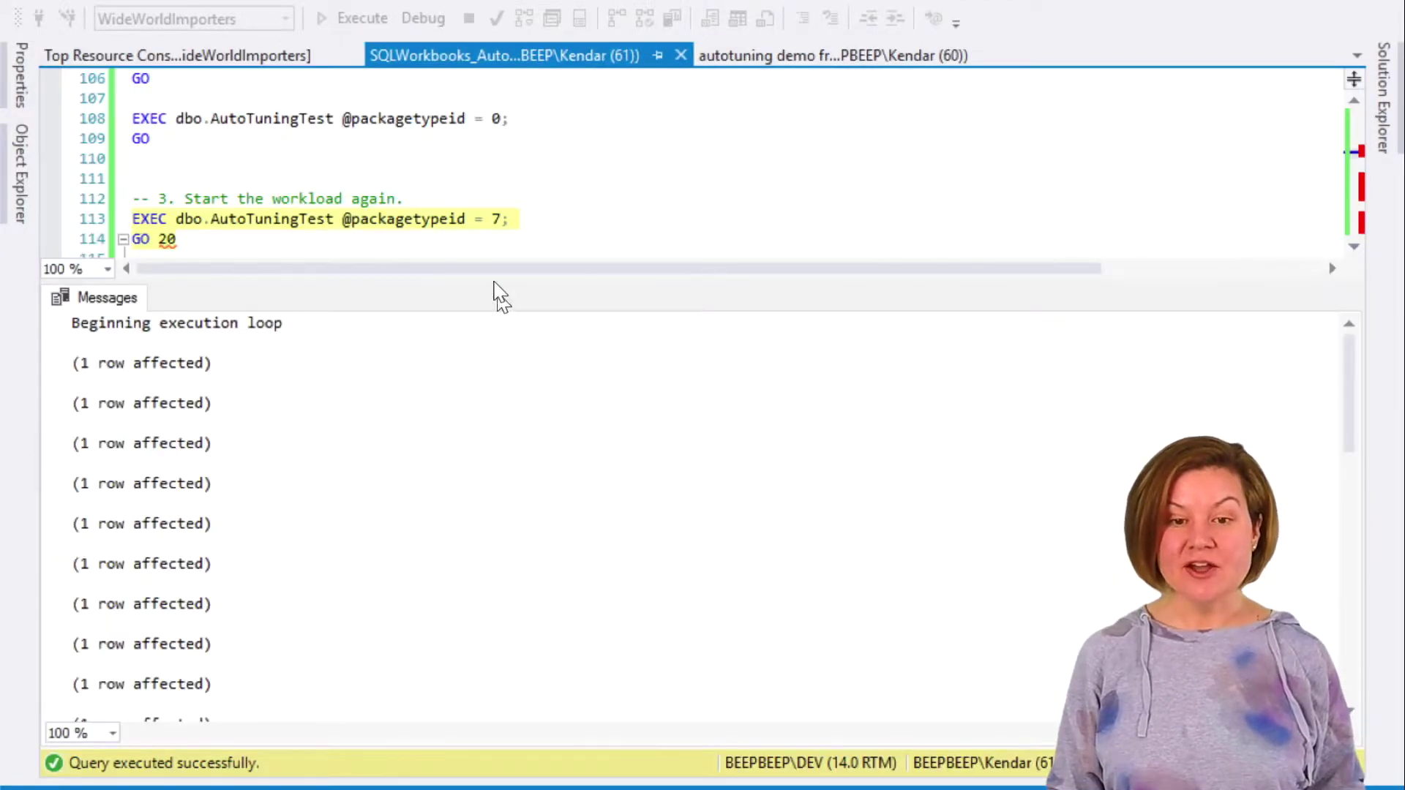
Run the step 4 query on sys.dm_db_tuning_recommendations to find the tuning recommendation and its state
key(ctrl+r)
scroll(498, 293, down, 2)
drag(222, 431, 75, 194)
scroll(440, 293, down, 2)
key(F5)
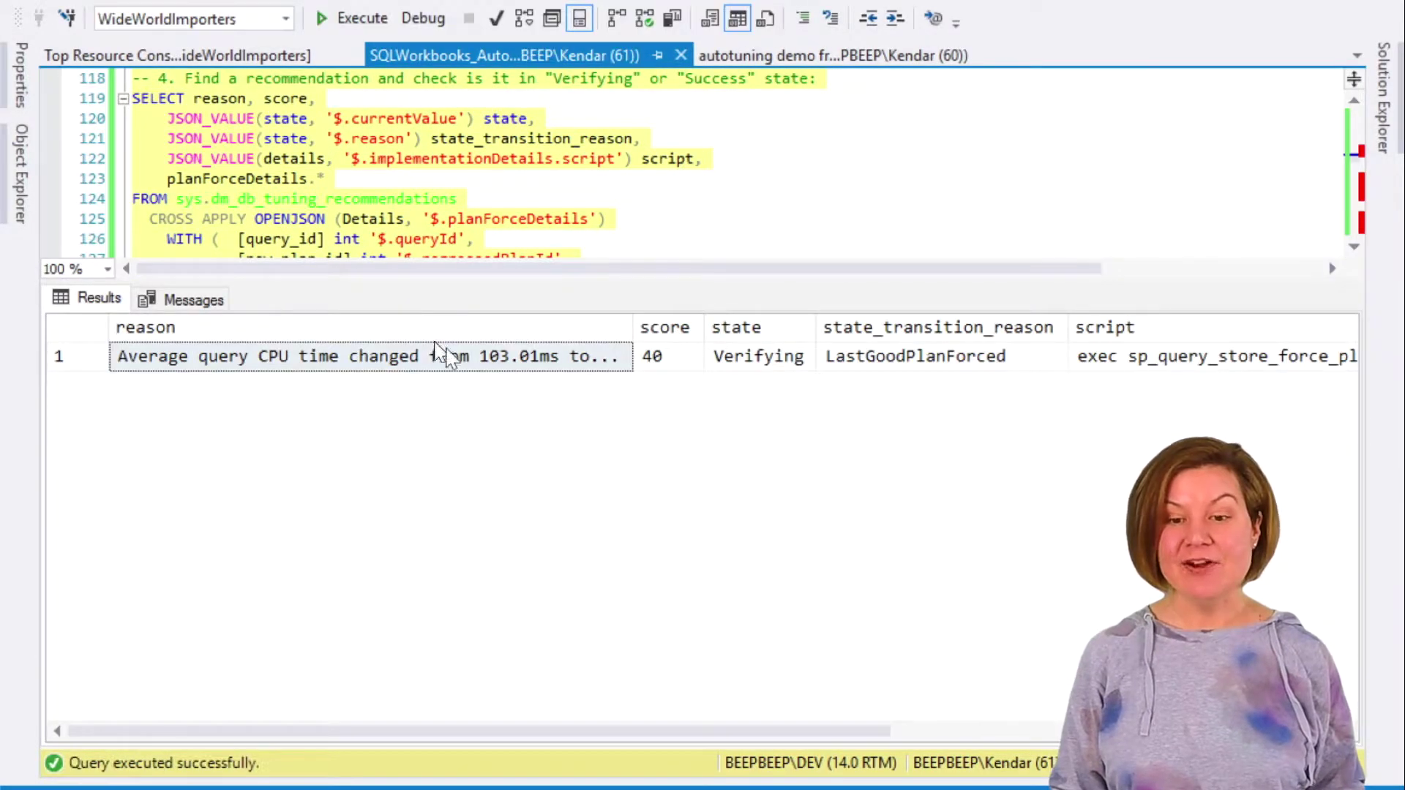
Widen the reason column to read the full CPU time change, check the recommendation's state and transition reason, and hide the results
drag(634, 327, 910, 334)
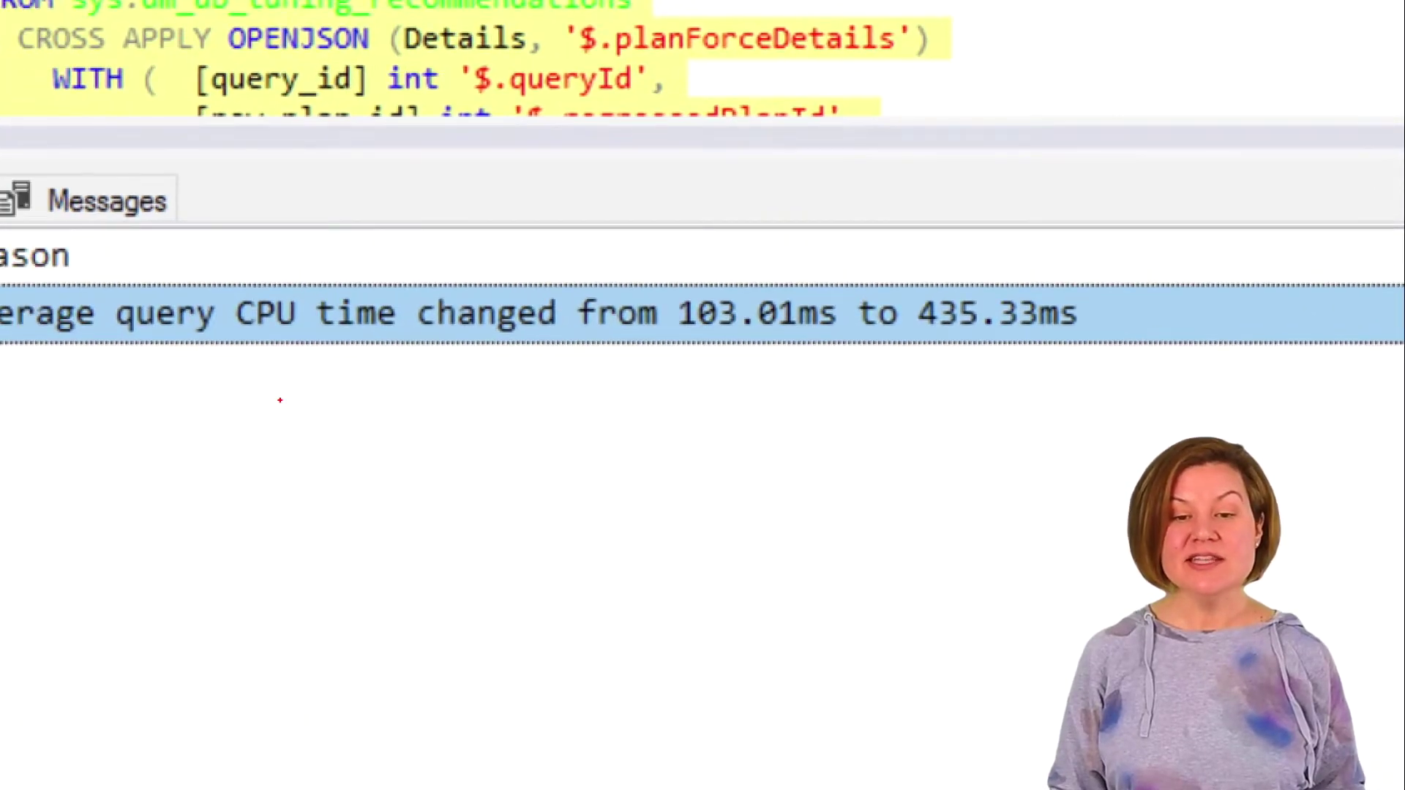
drag(678, 335, 871, 337)
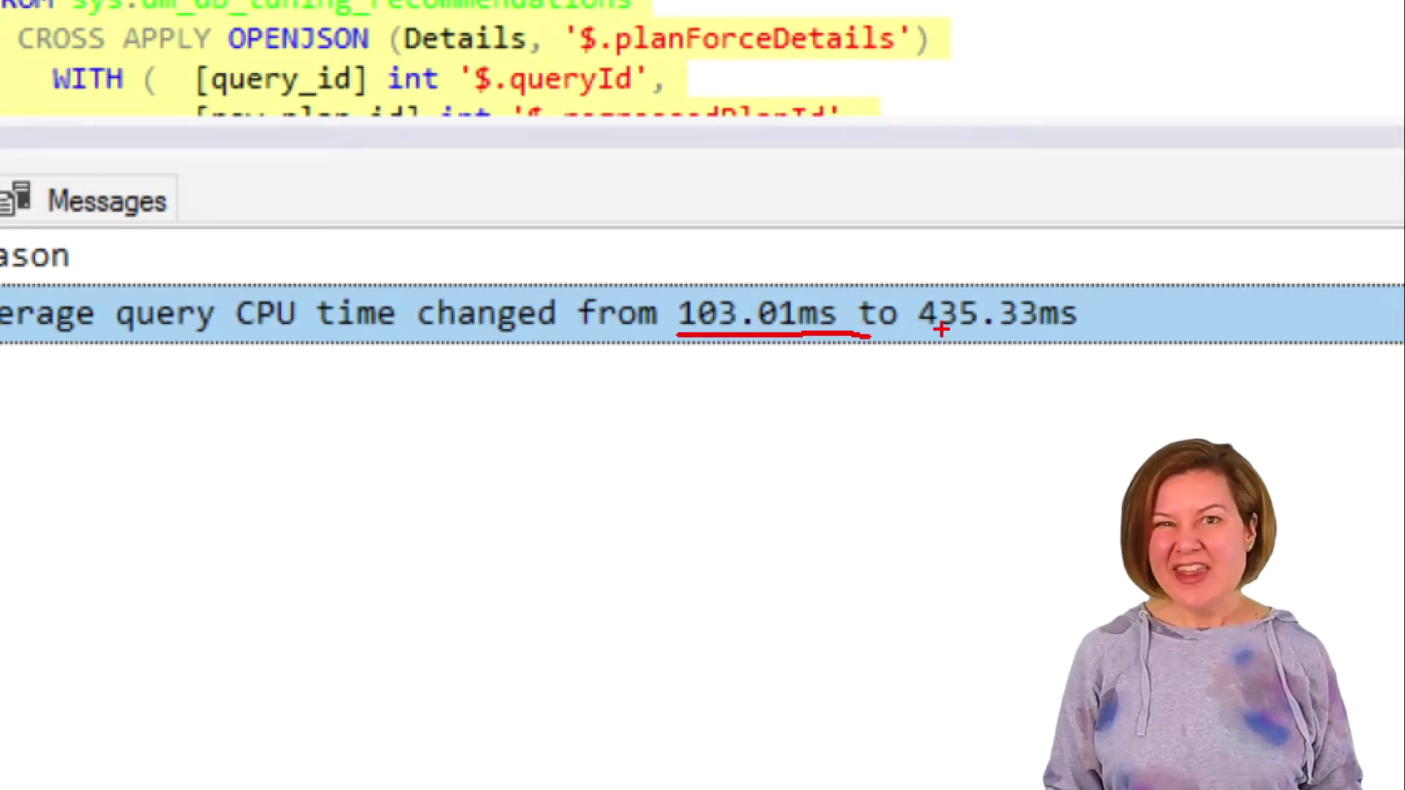
drag(919, 333, 997, 339)
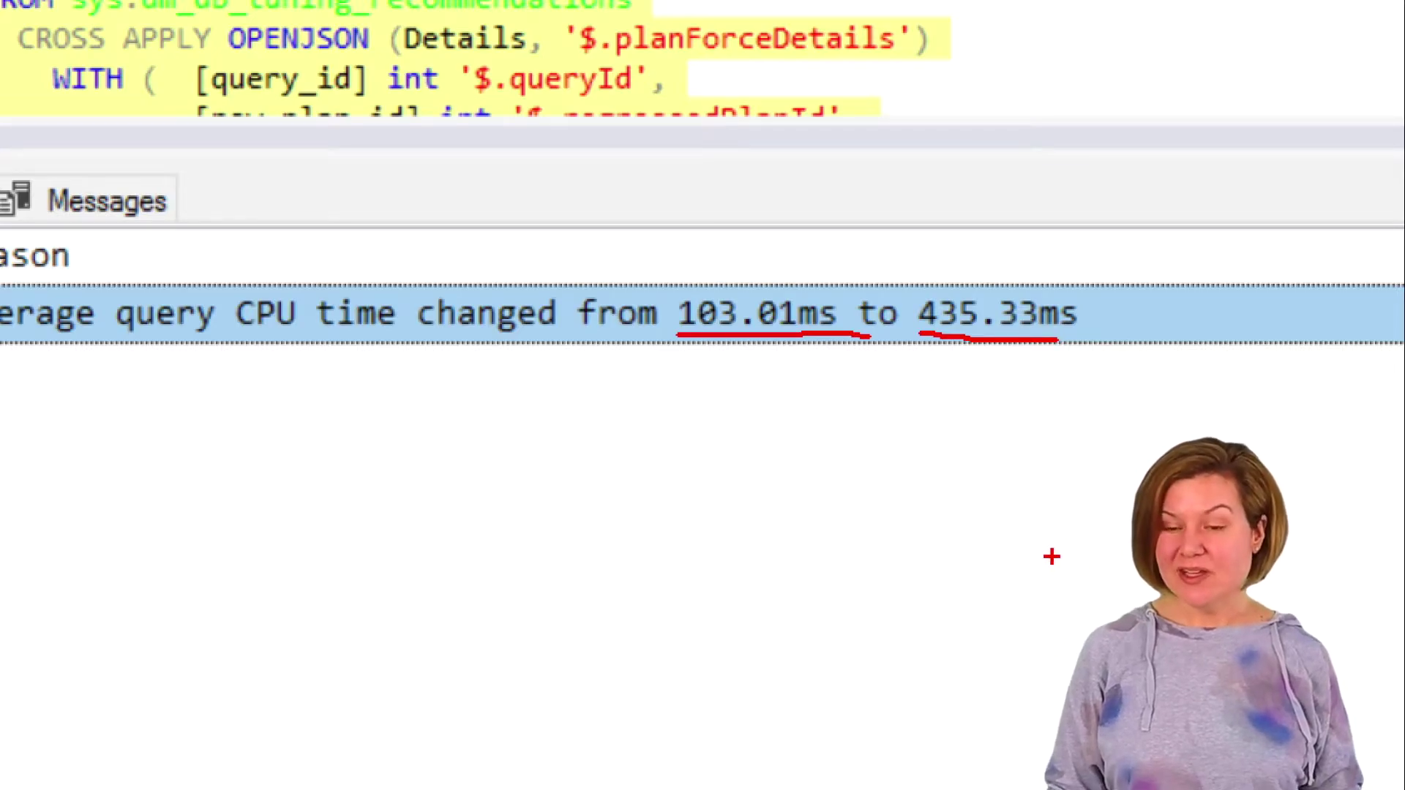
key(Escape)
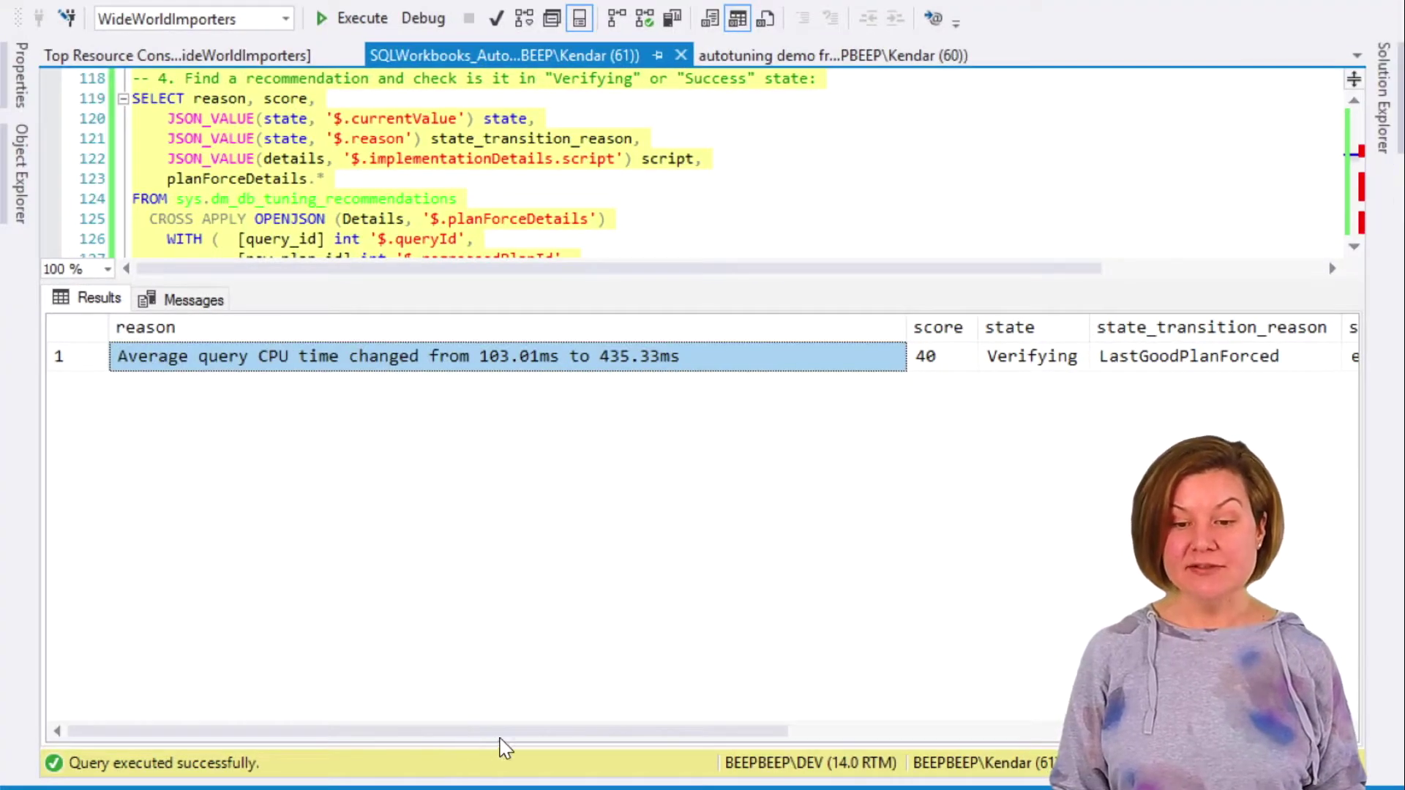
drag(516, 735, 878, 696)
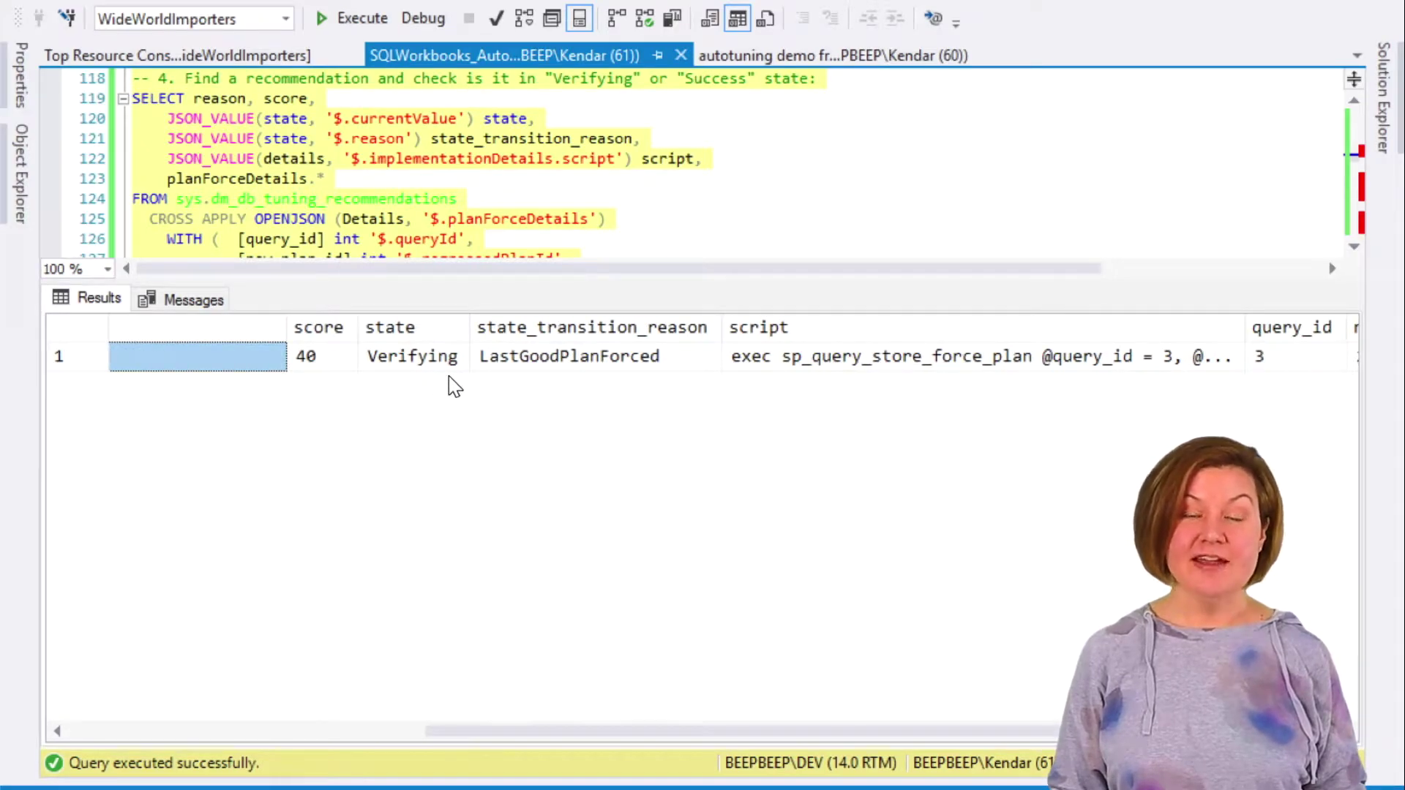
key(ctrl+r)
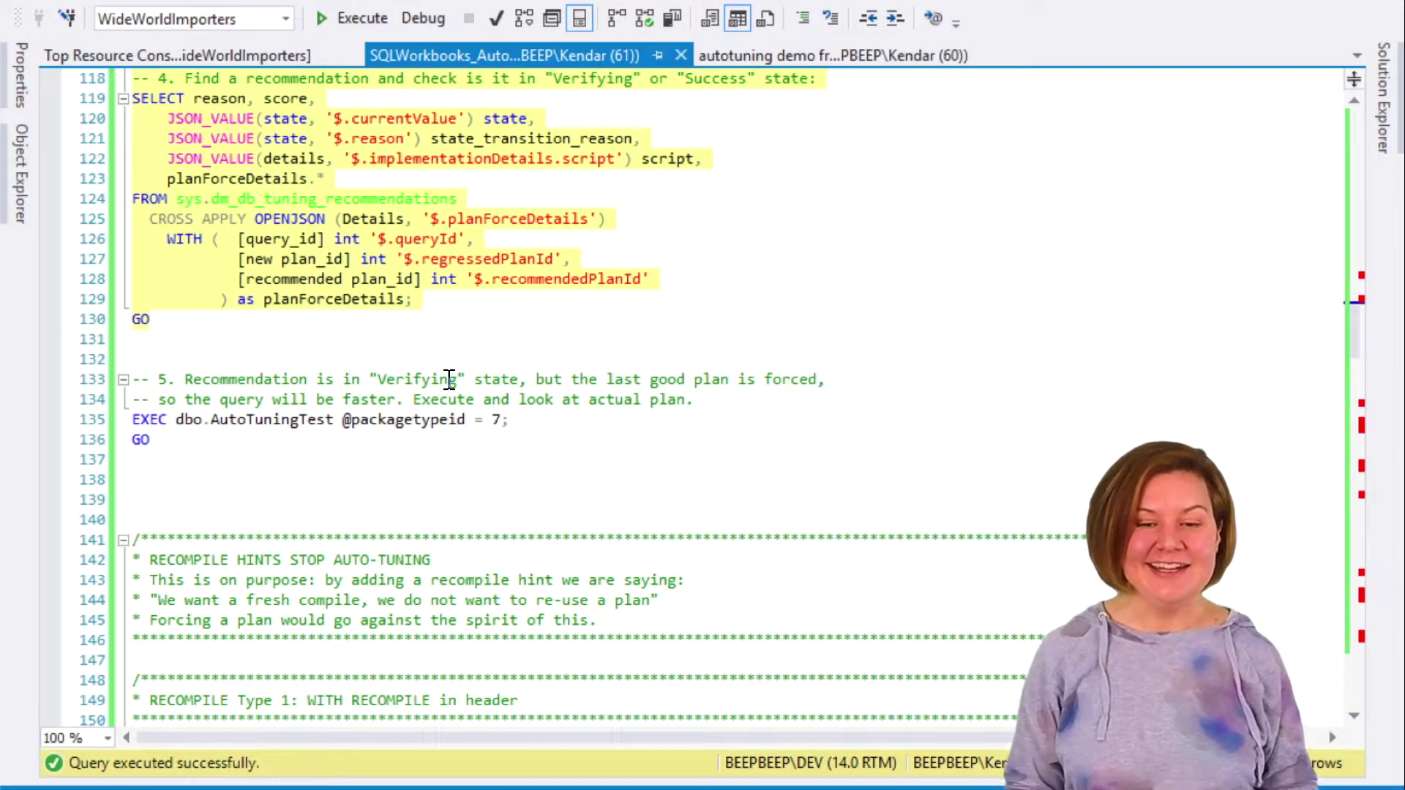
drag(322, 441, 123, 420)
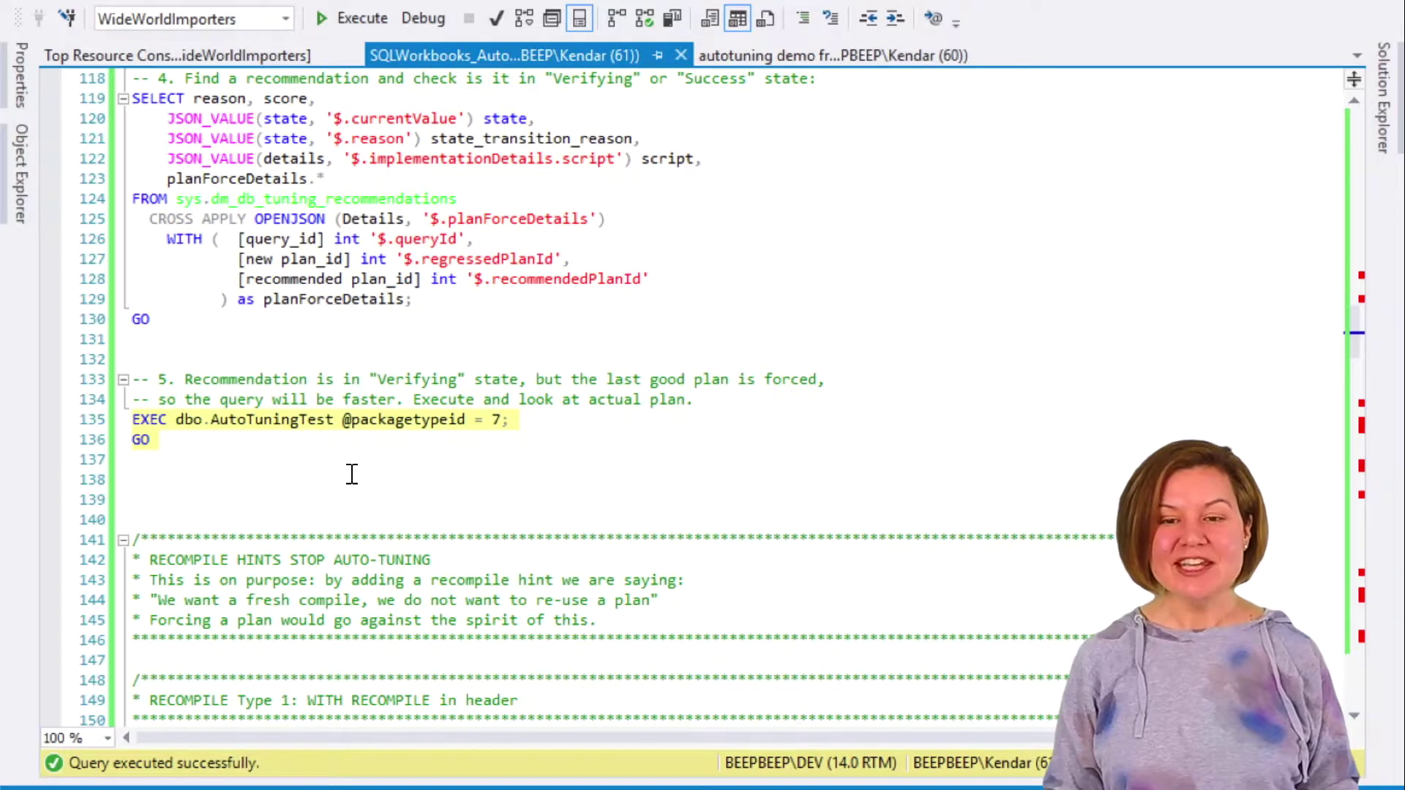
scroll(358, 472, down, 3)
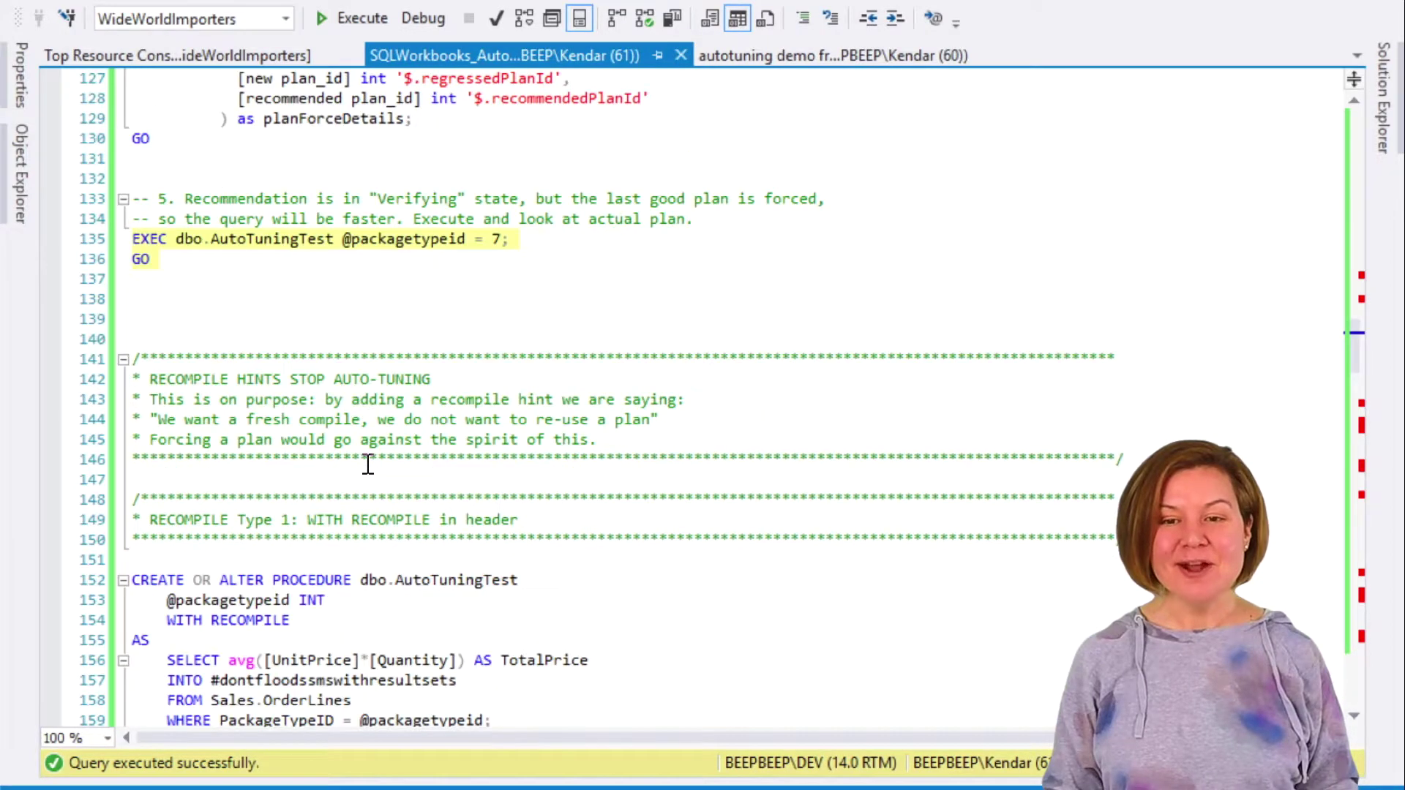
click(619, 35)
scroll(432, 276, down, 1)
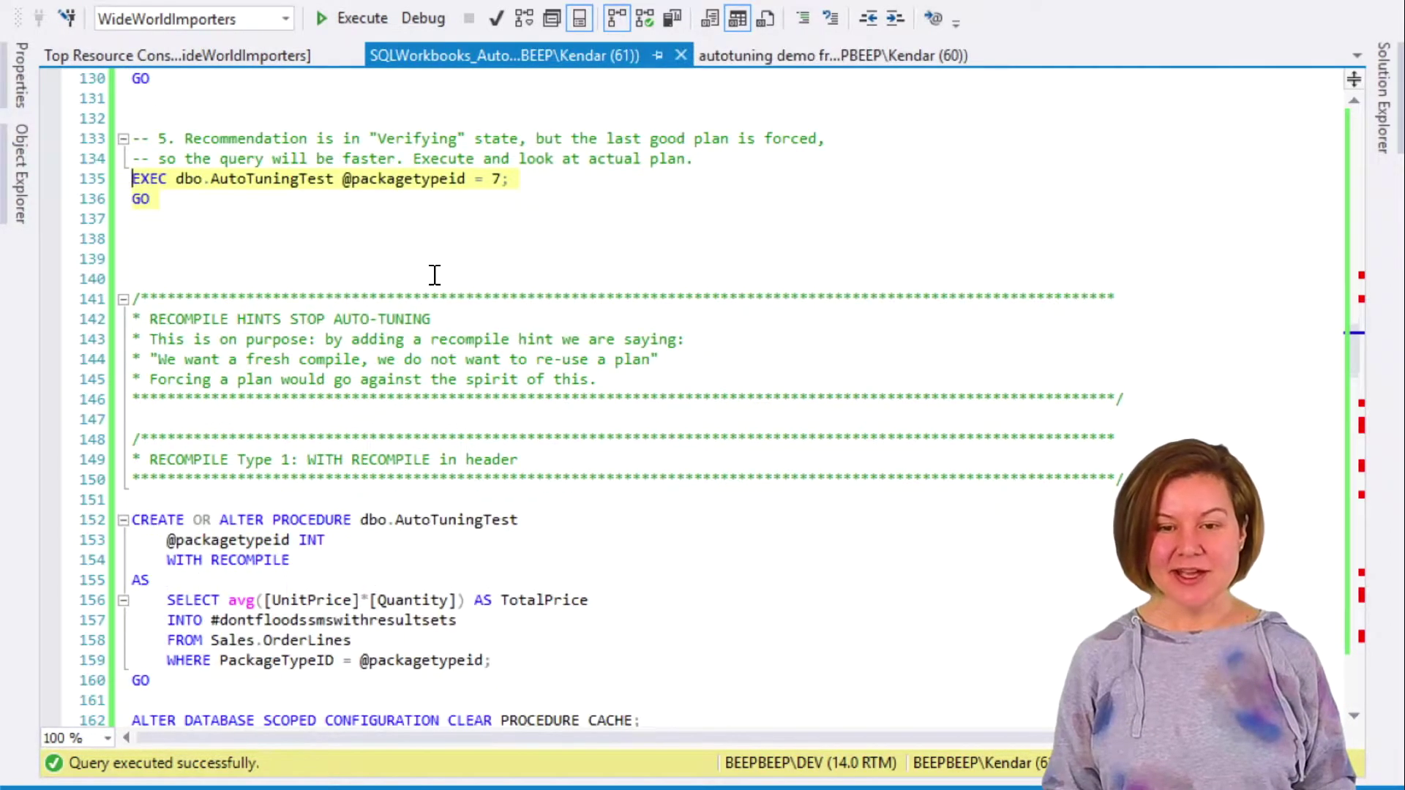
key(F5)
click(218, 301)
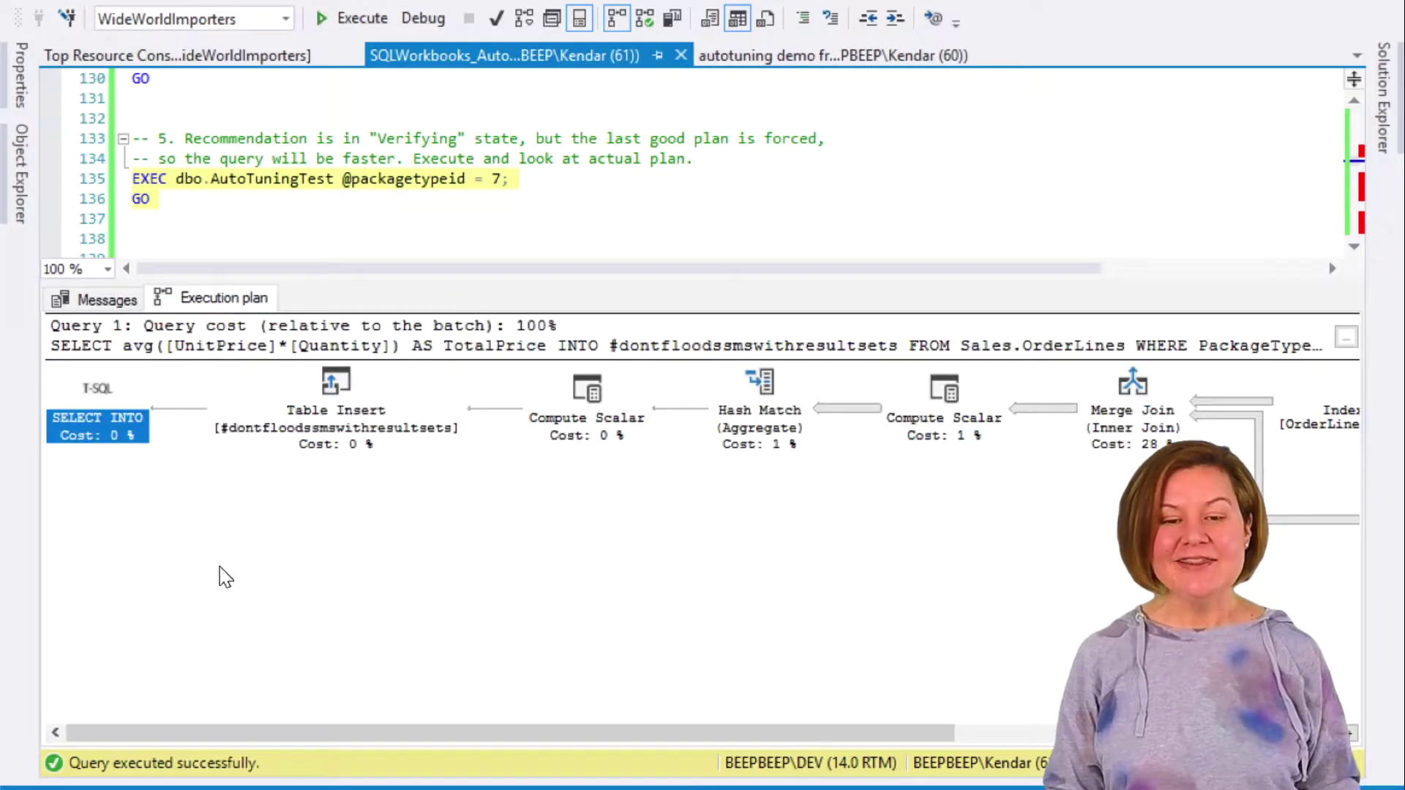
Check the Use plan property of the SELECT INTO operator, and hide its properties and the results
mouse_move(134, 445)
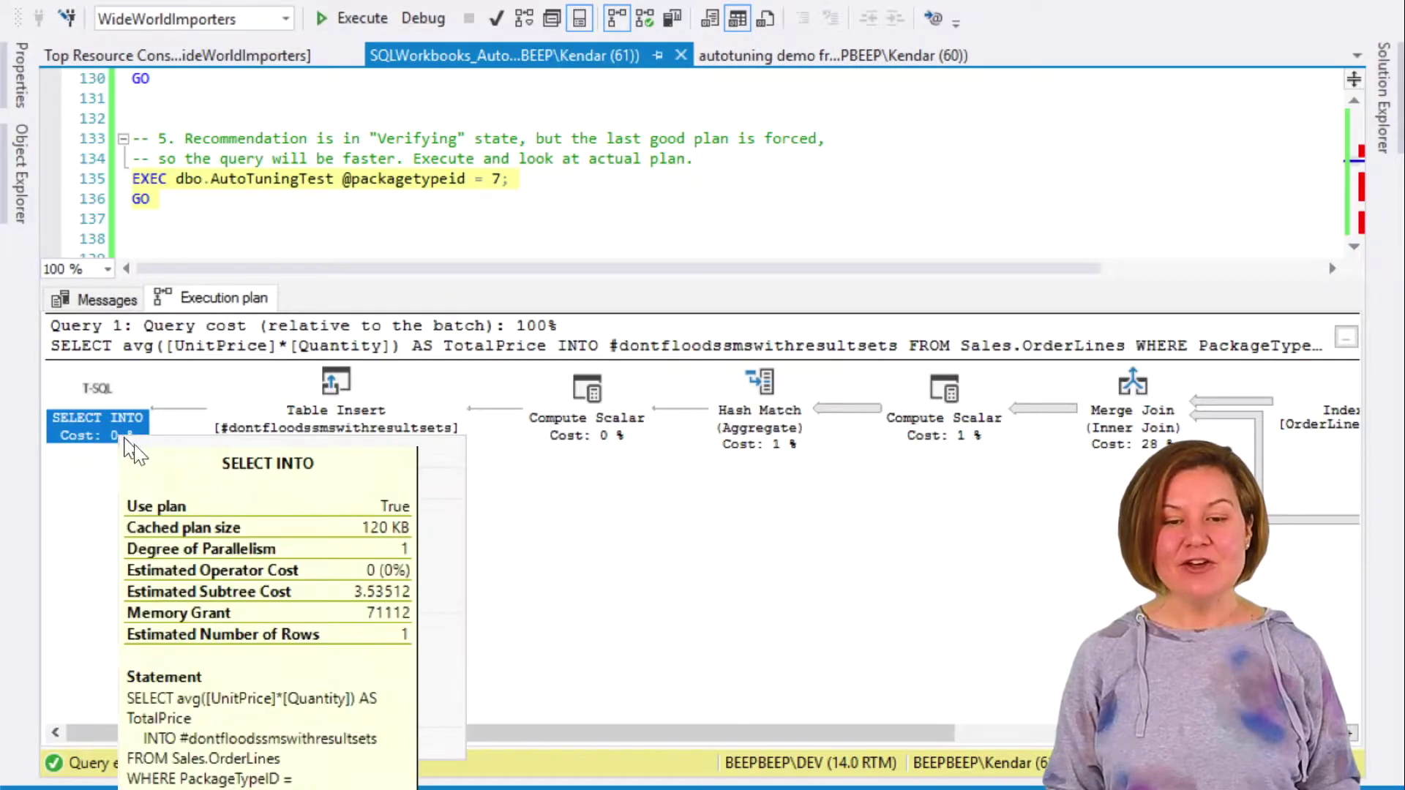
click(442, 748)
scroll(377, 637, down, 2)
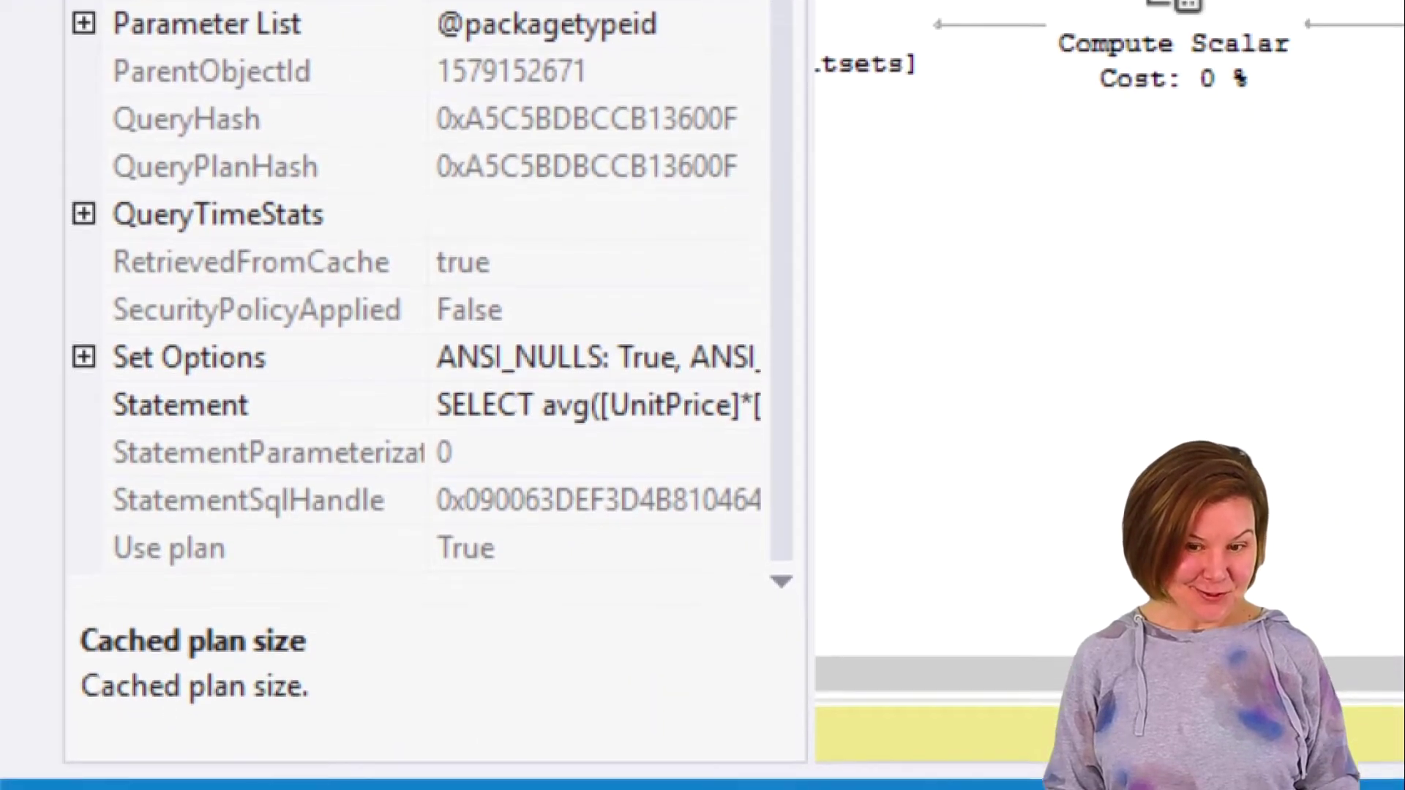
drag(352, 571, 430, 574)
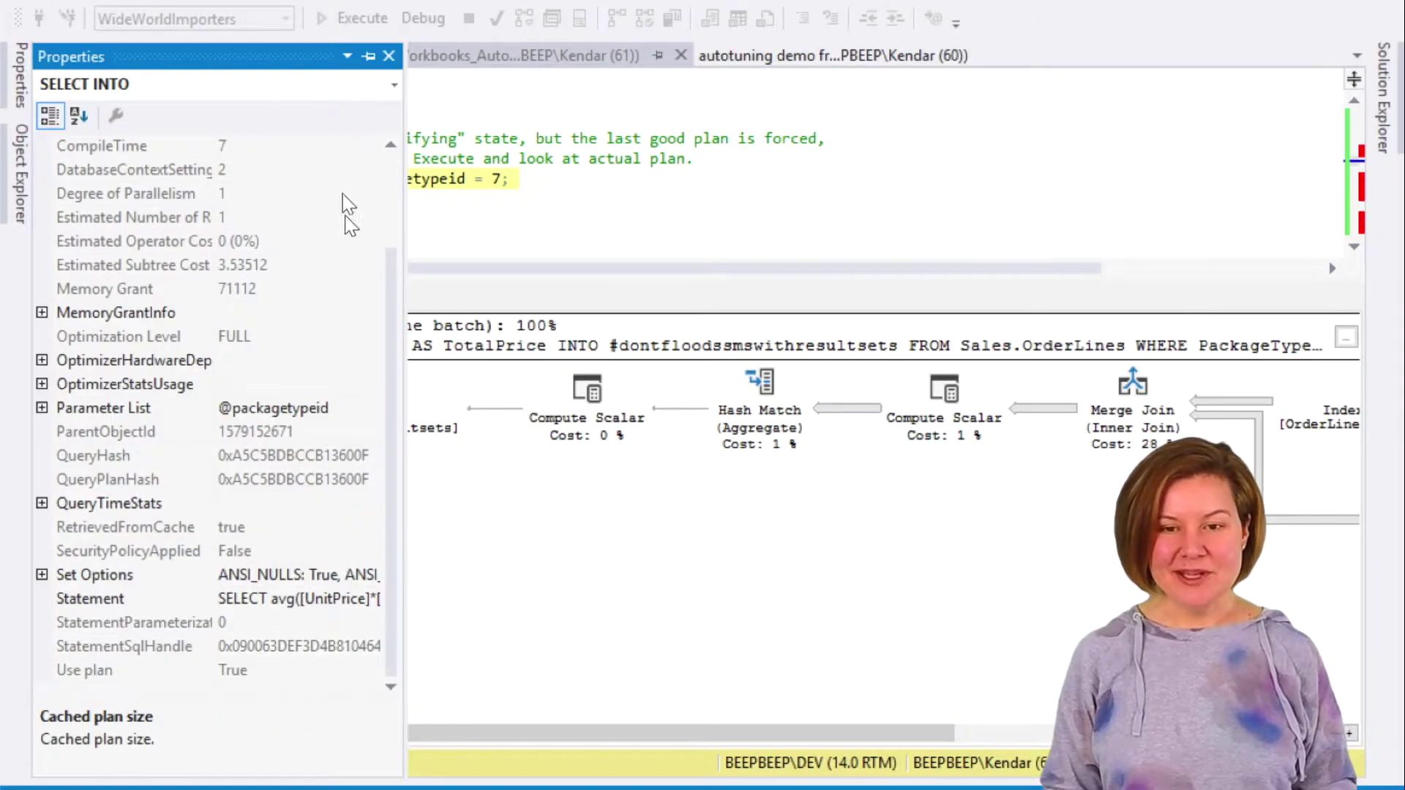
click(371, 58)
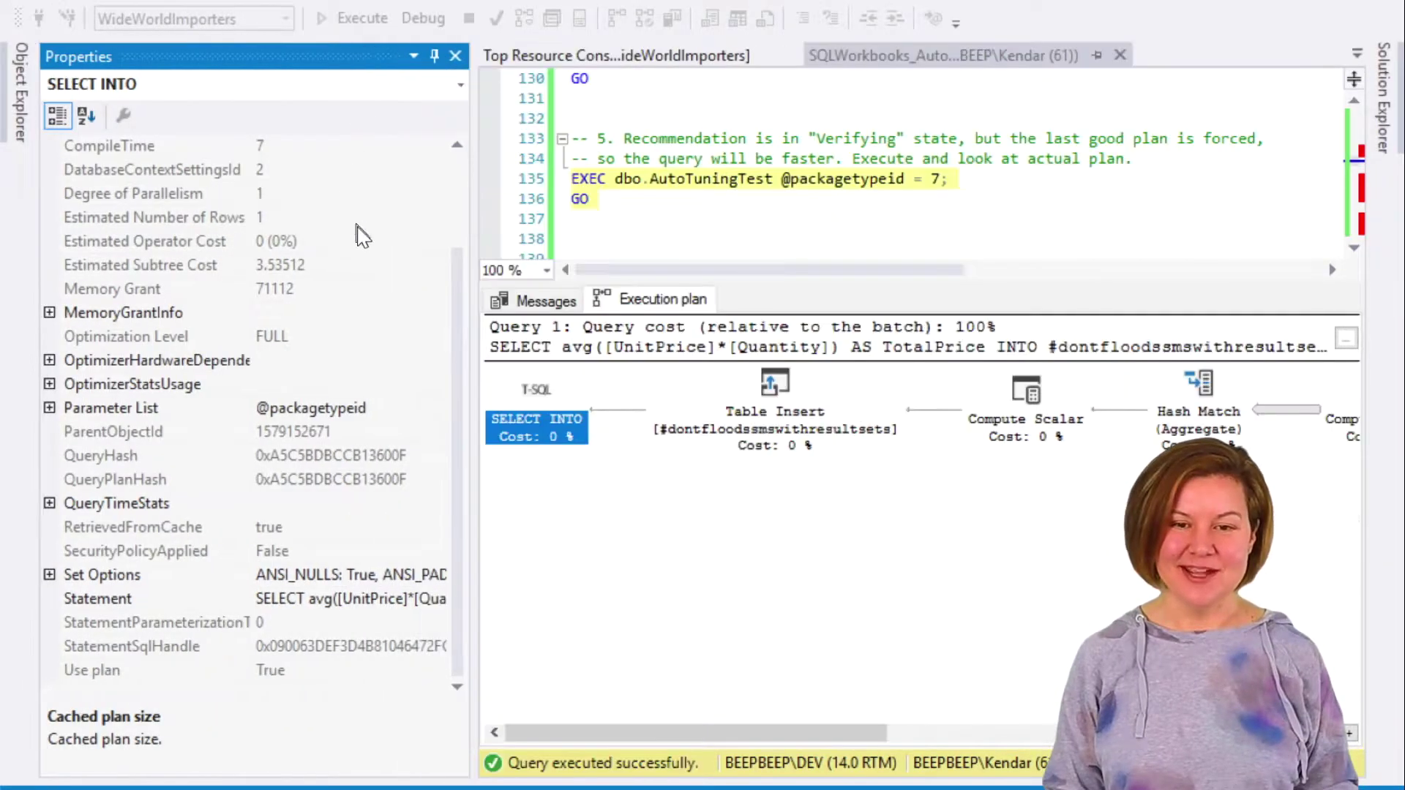
click(435, 57)
key(ctrl+r)
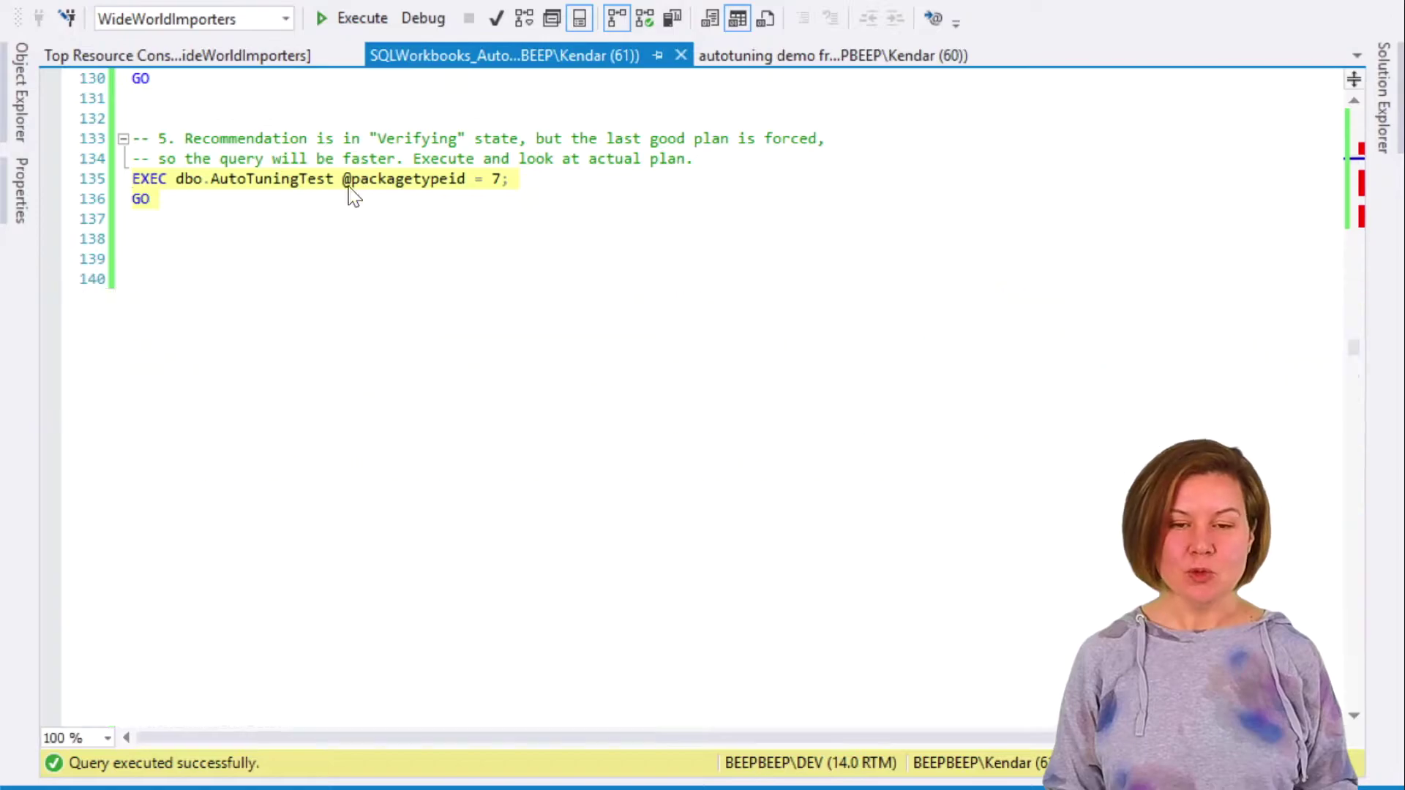
Run the CREATE OR ALTER PROCEDURE script for dbo.AutoTuningTest that adds WITH RECOMPILE to its header
scroll(324, 265, down, 3)
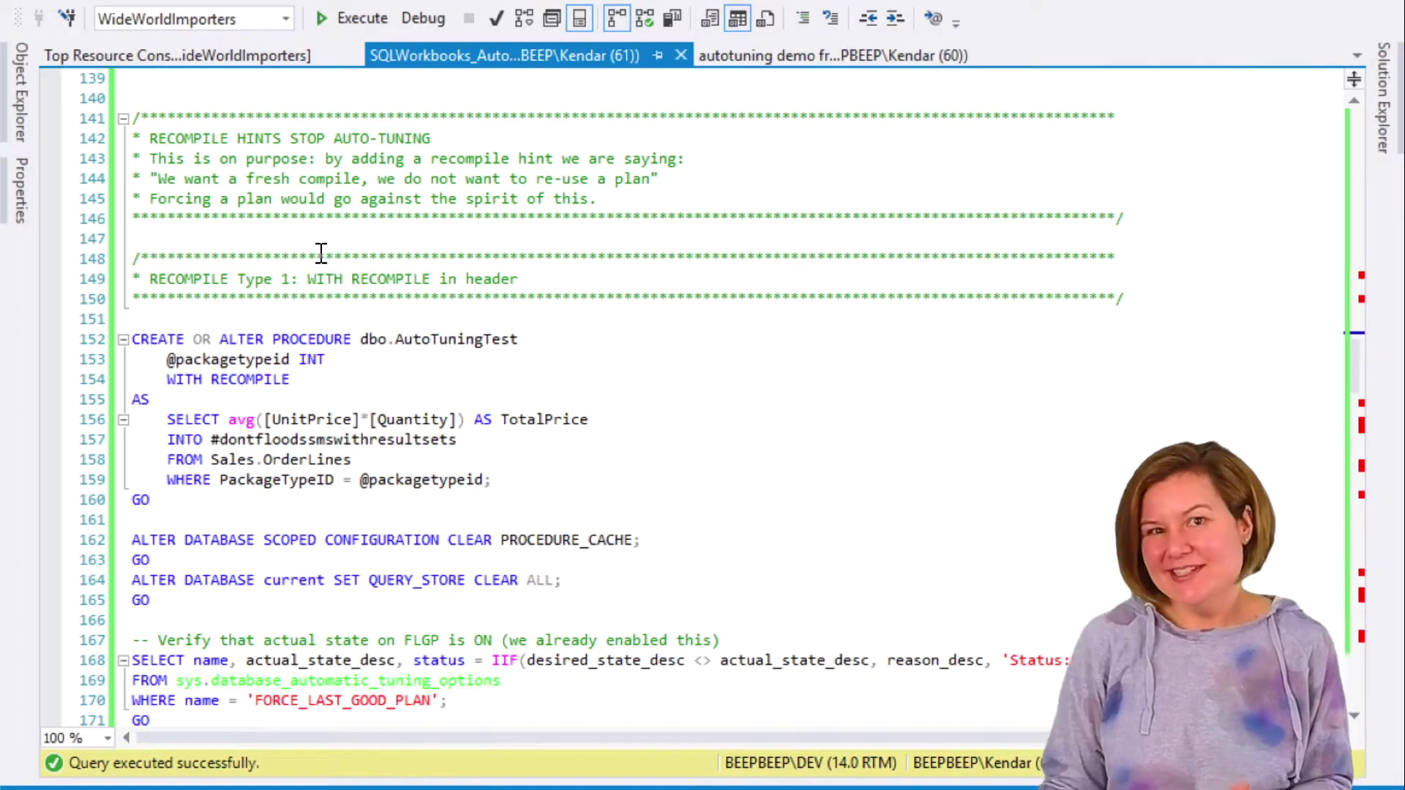
scroll(323, 301, down, 1)
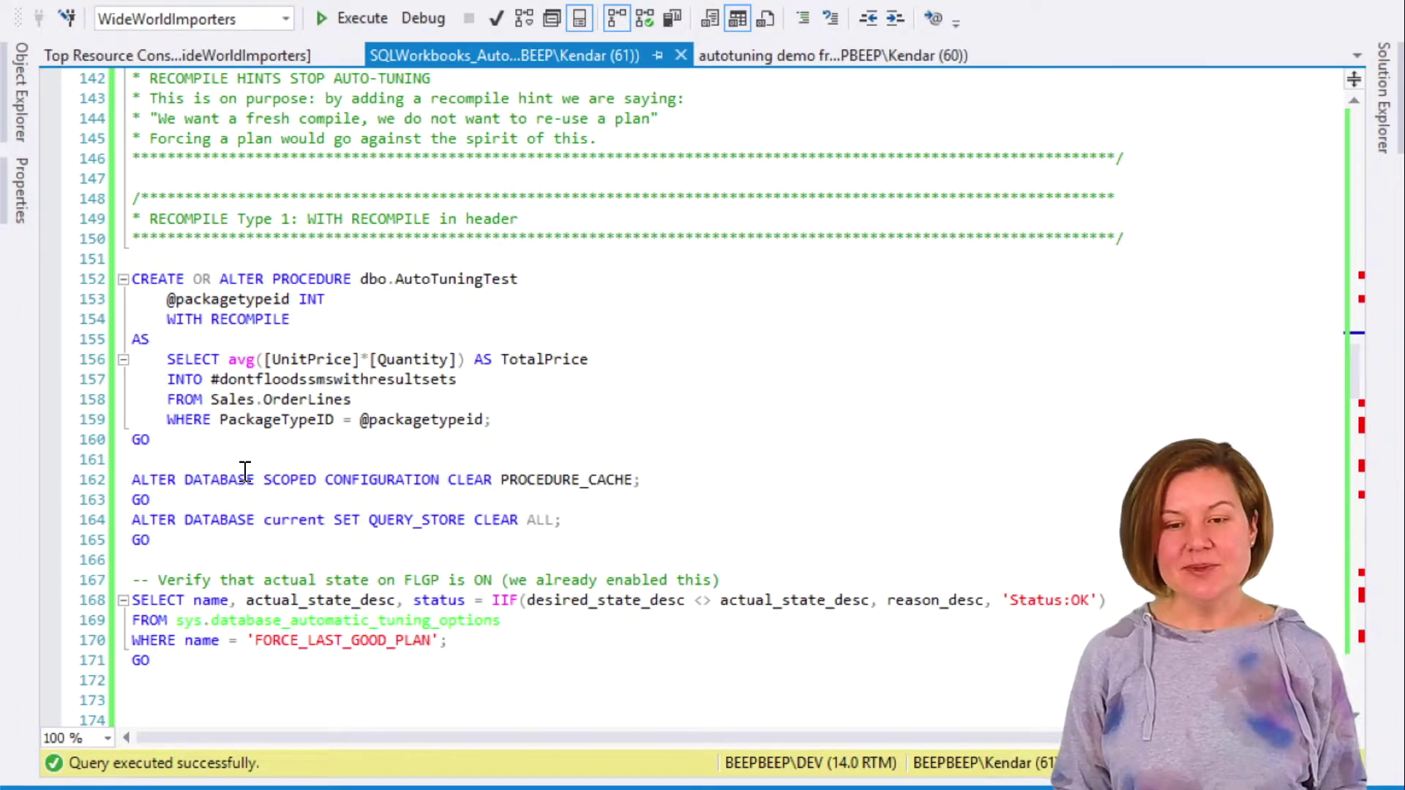
drag(241, 425, 132, 258)
scroll(132, 259, down, 1)
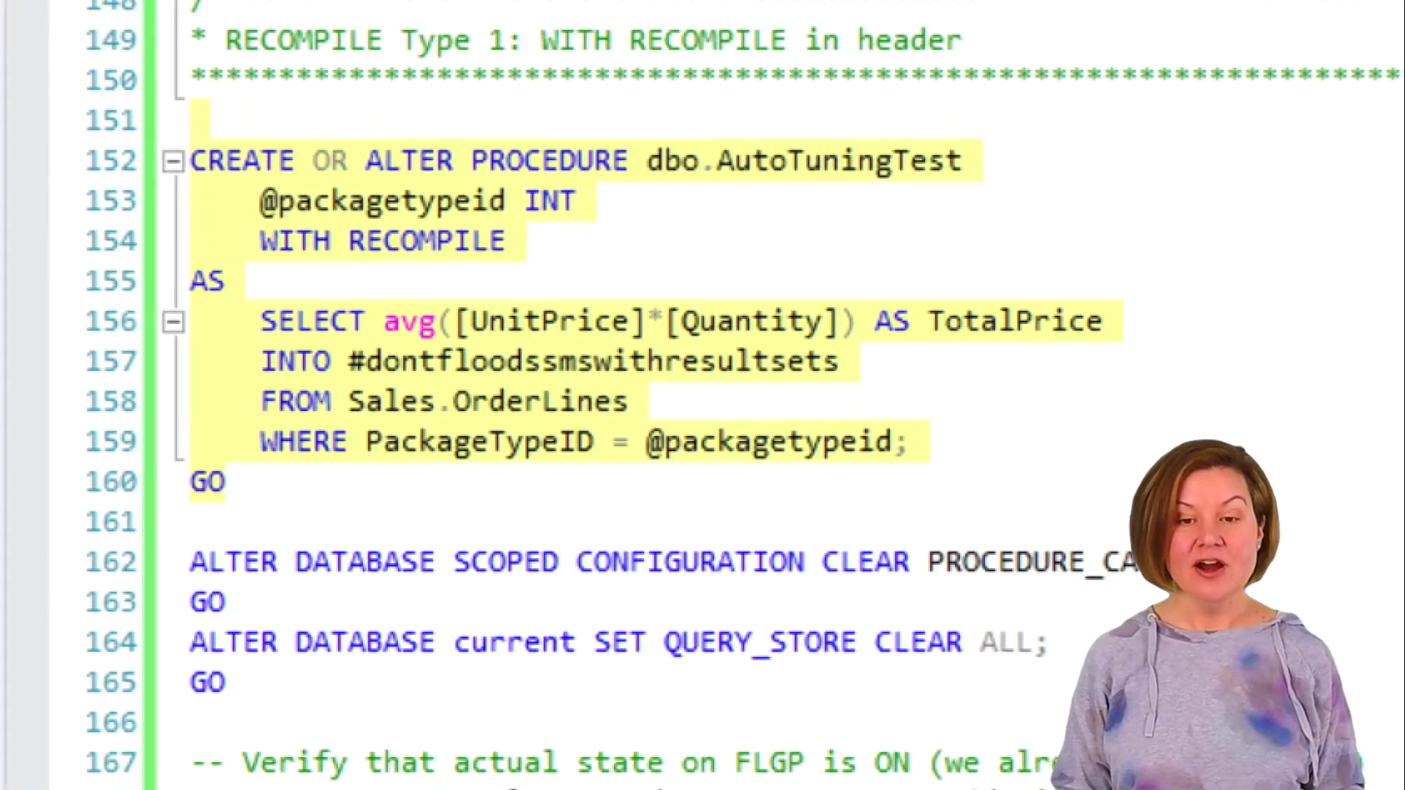
drag(283, 258, 474, 259)
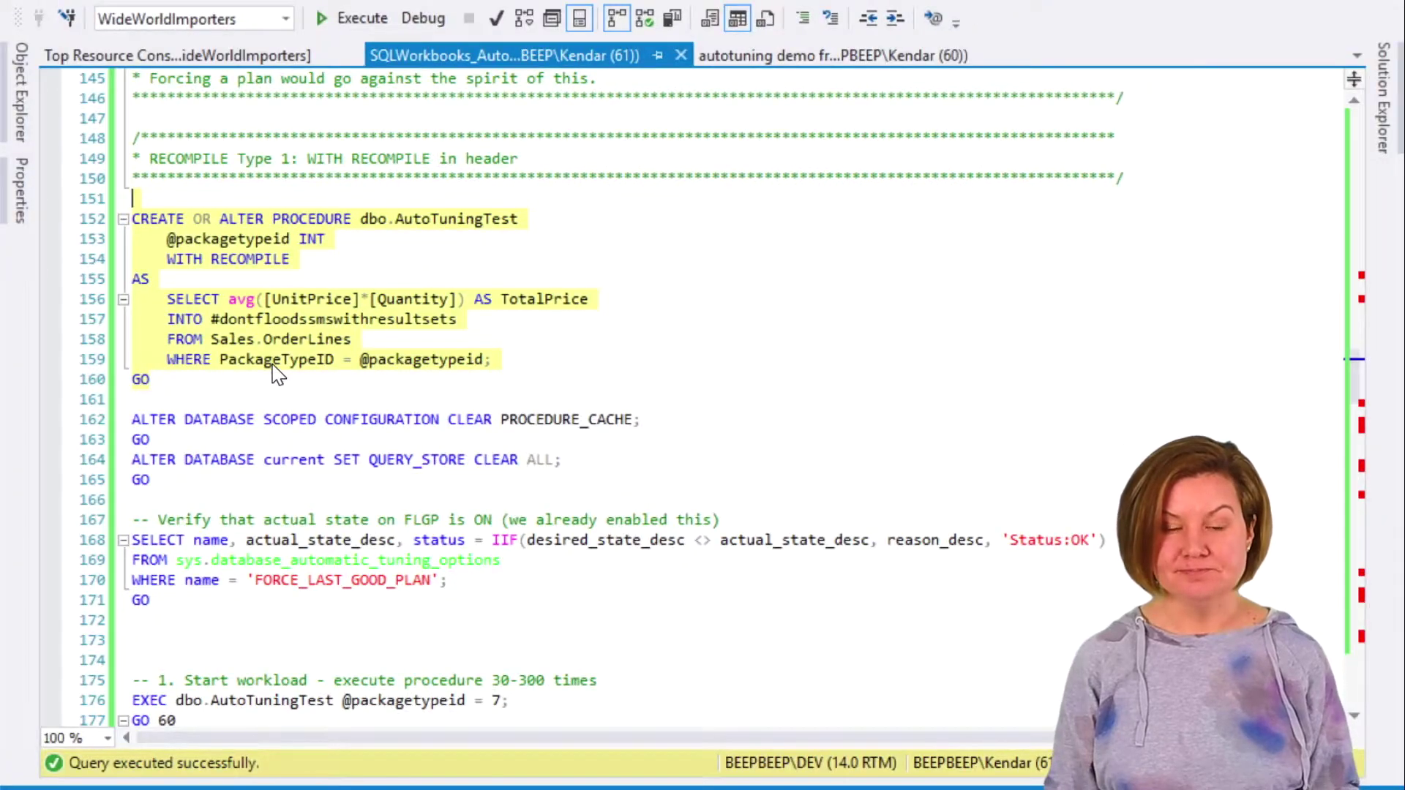
scroll(475, 471, down, 1)
key(ctrl+r)
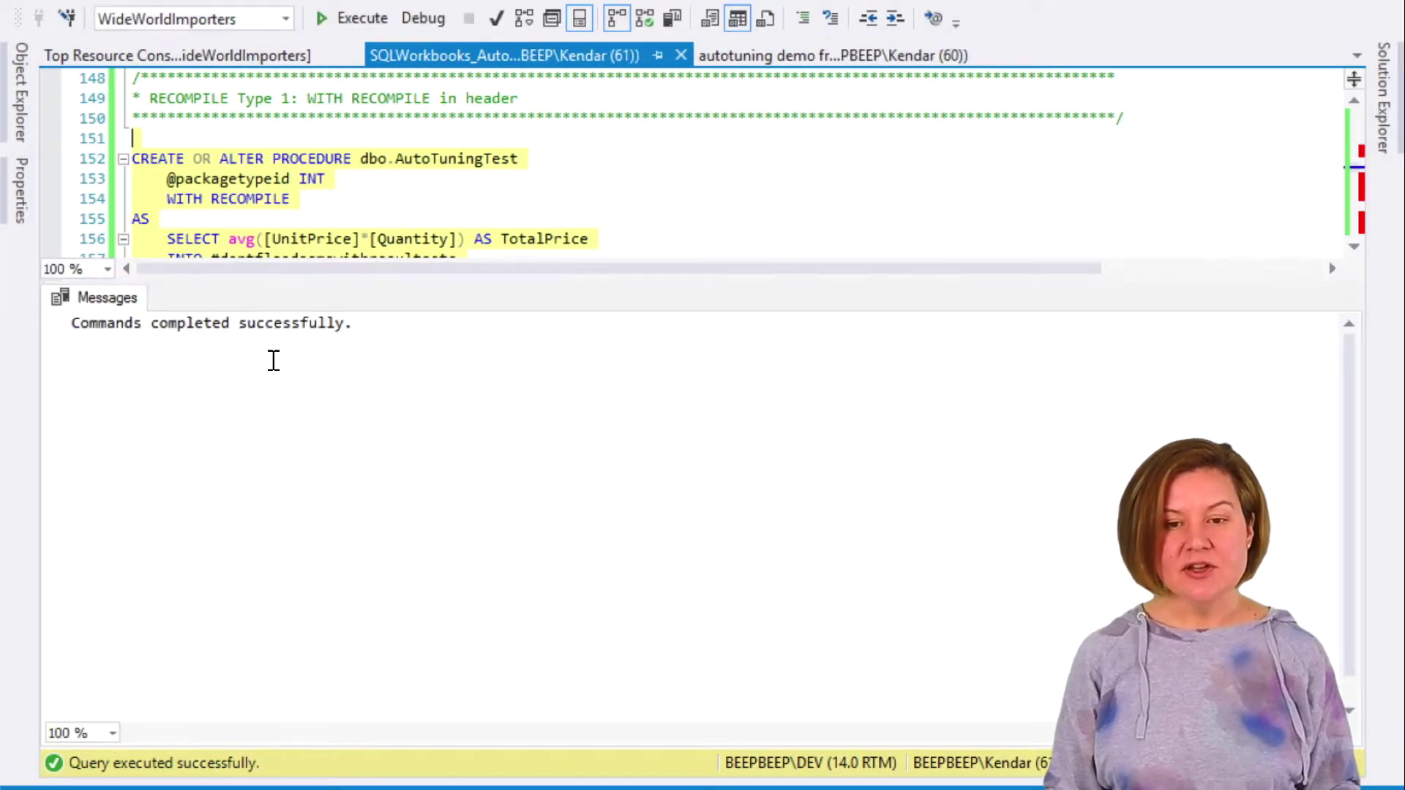
key(ctrl+r)
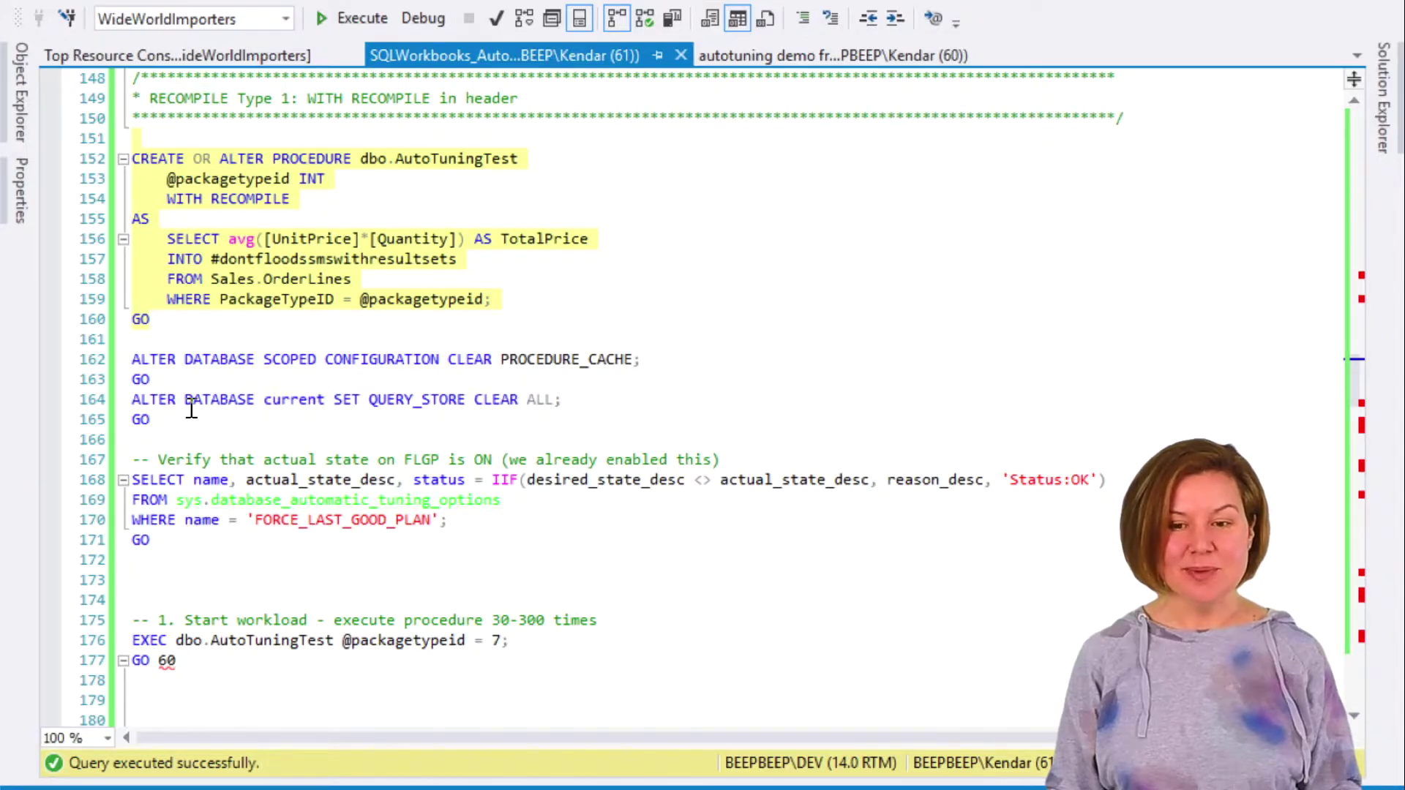
Close the Top Resource Consumers report, and run the statements that clear the procedure cache and all Query Store data
click(150, 339)
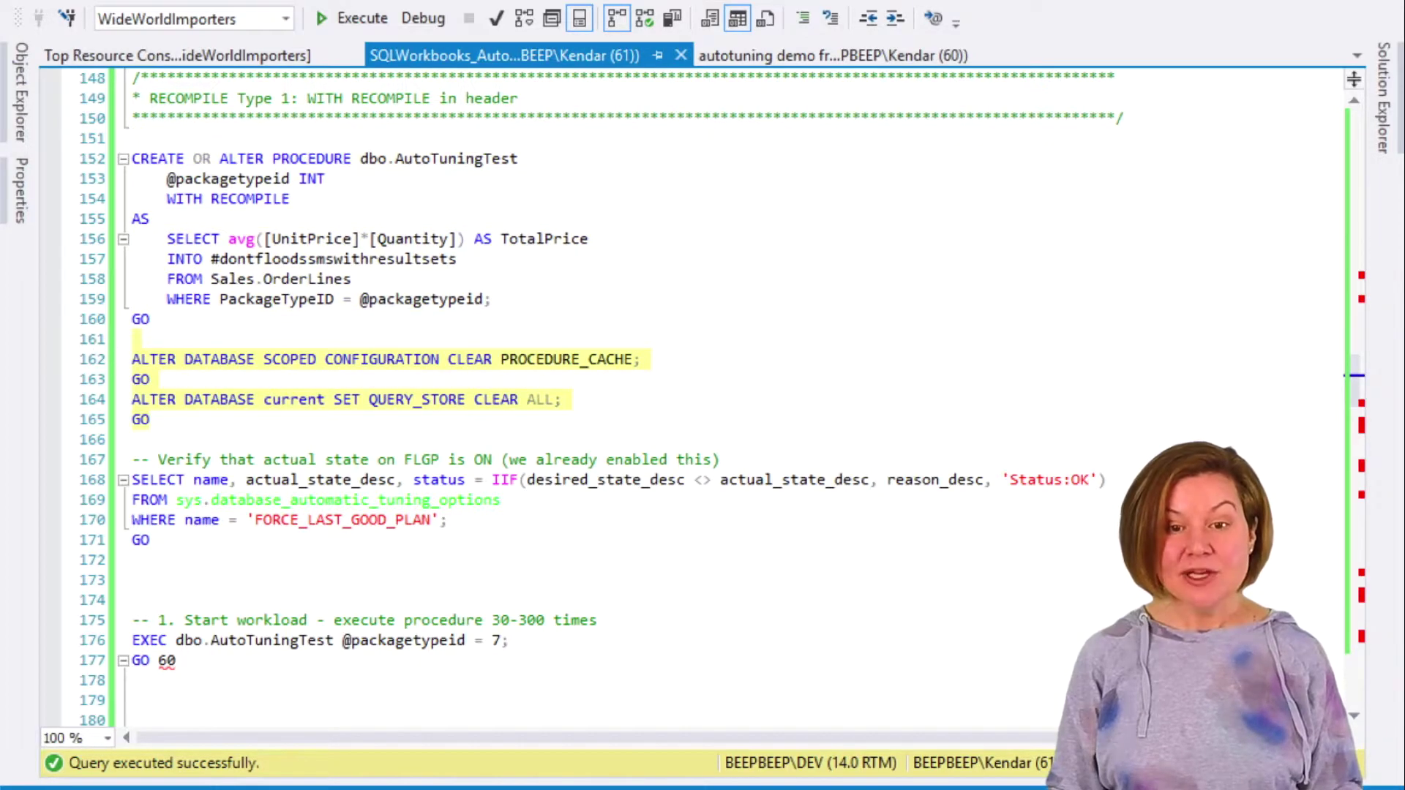
click(354, 55)
scroll(329, 394, down, 2)
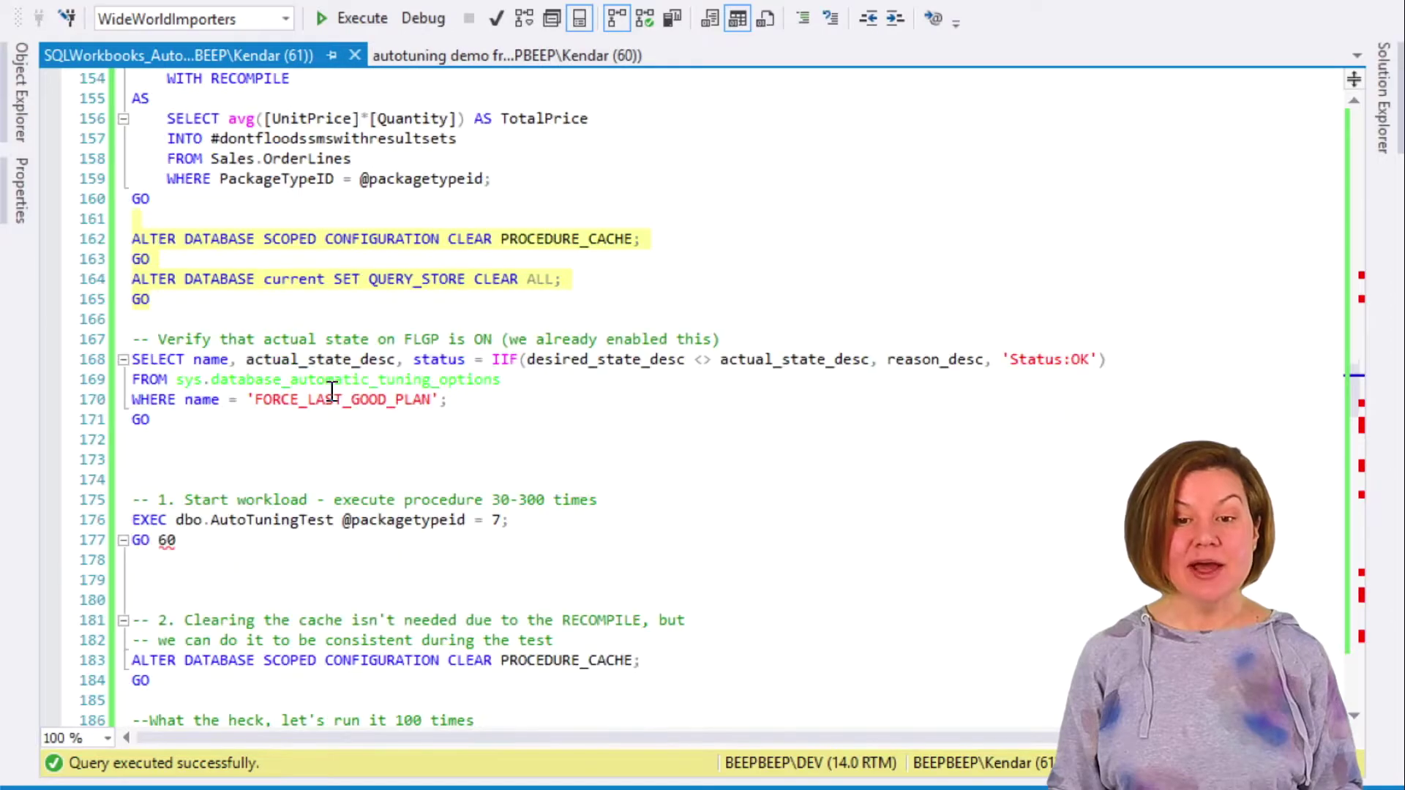
key(F5)
key(ctrl+r)
scroll(317, 287, down, 1)
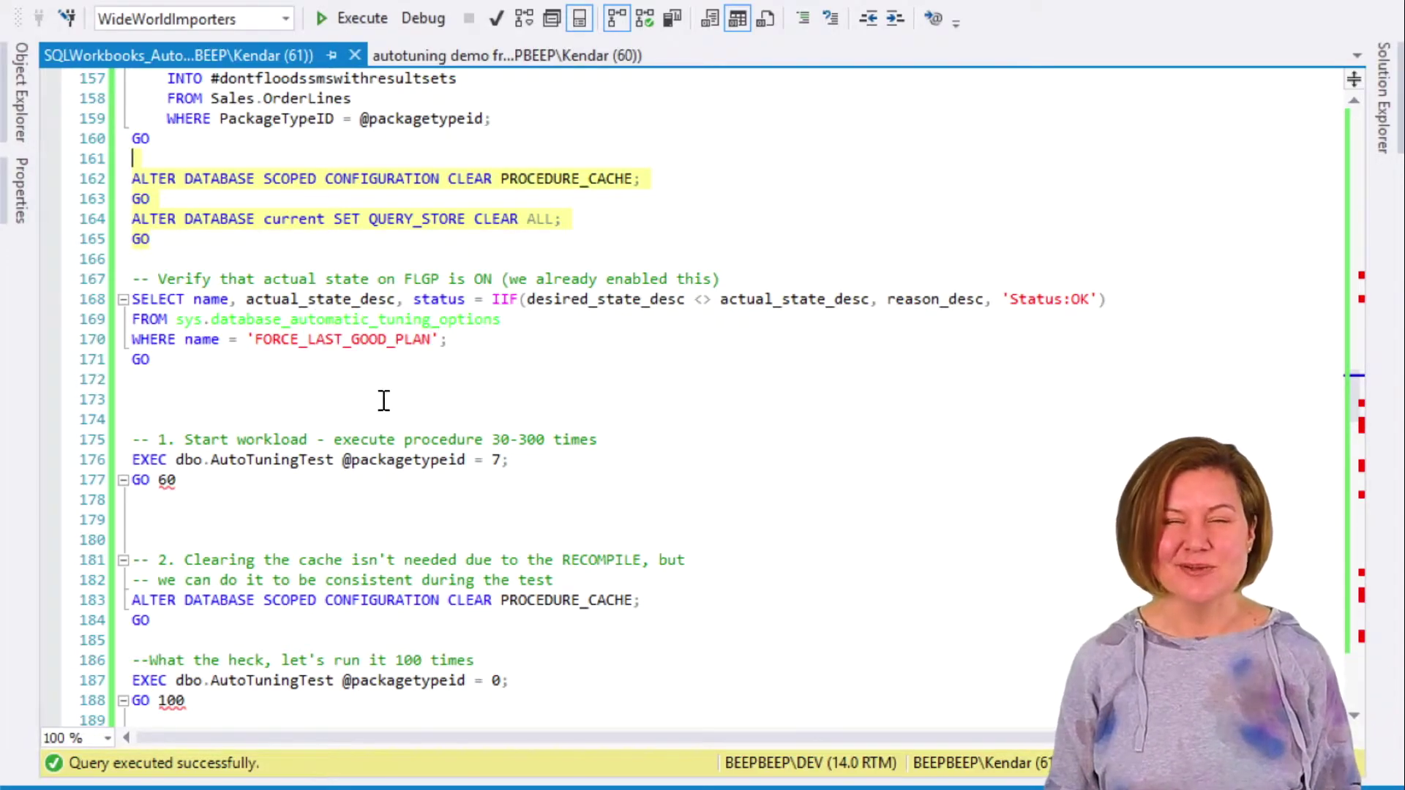
Query sys.database_automatic_tuning_options to check the actual state and status of FORCE_LAST_GOOD_PLAN, and hide the results
click(288, 376)
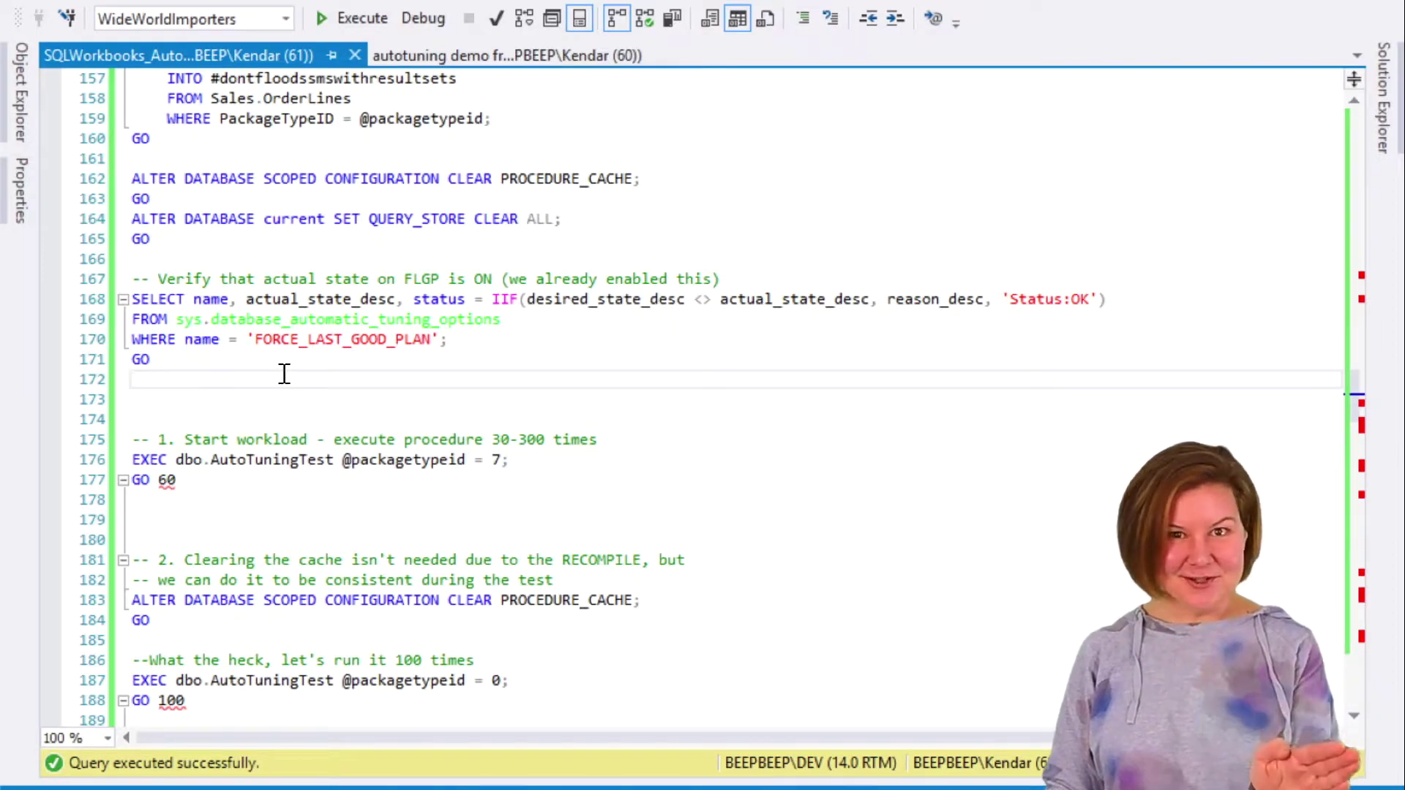
drag(258, 379, 134, 298)
scroll(212, 358, down, 3)
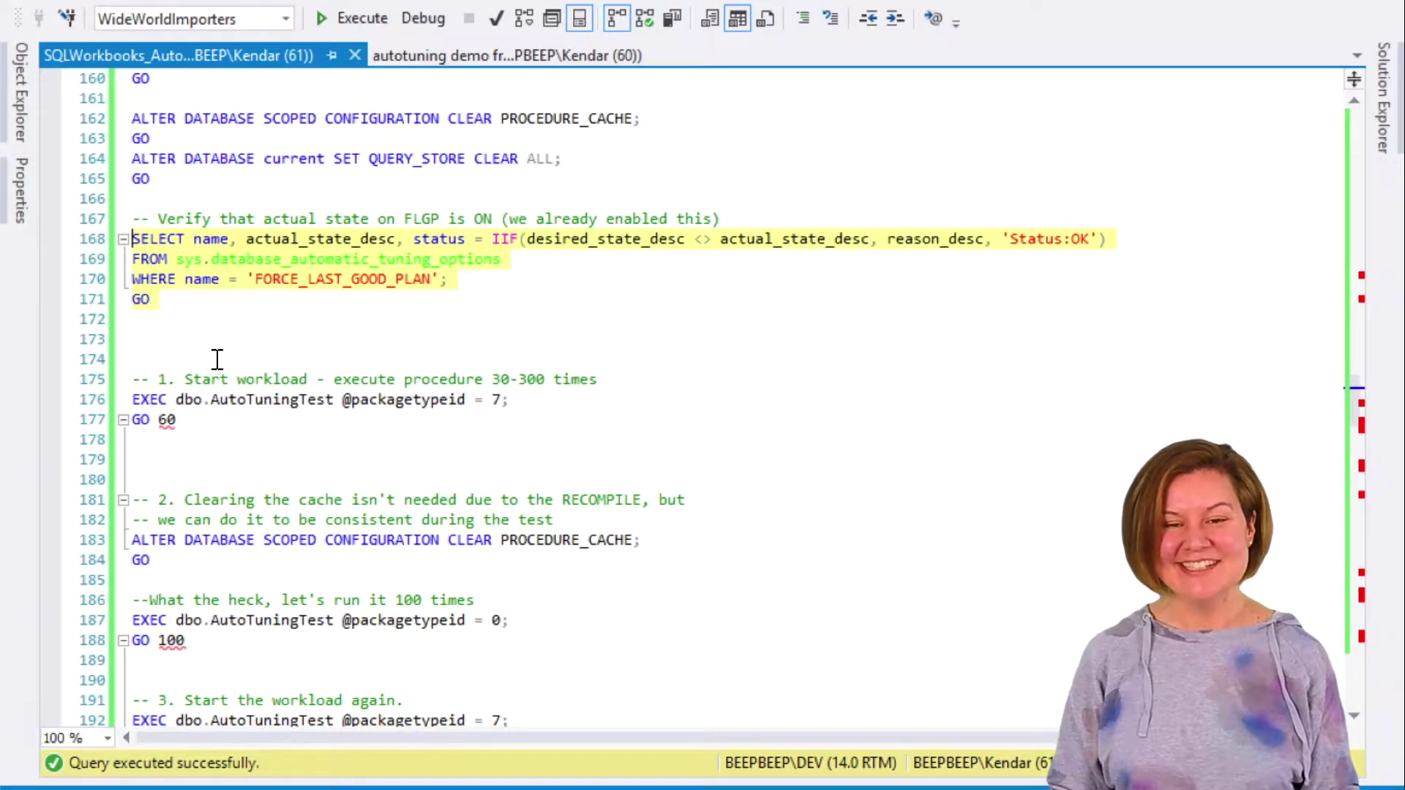
key(F5)
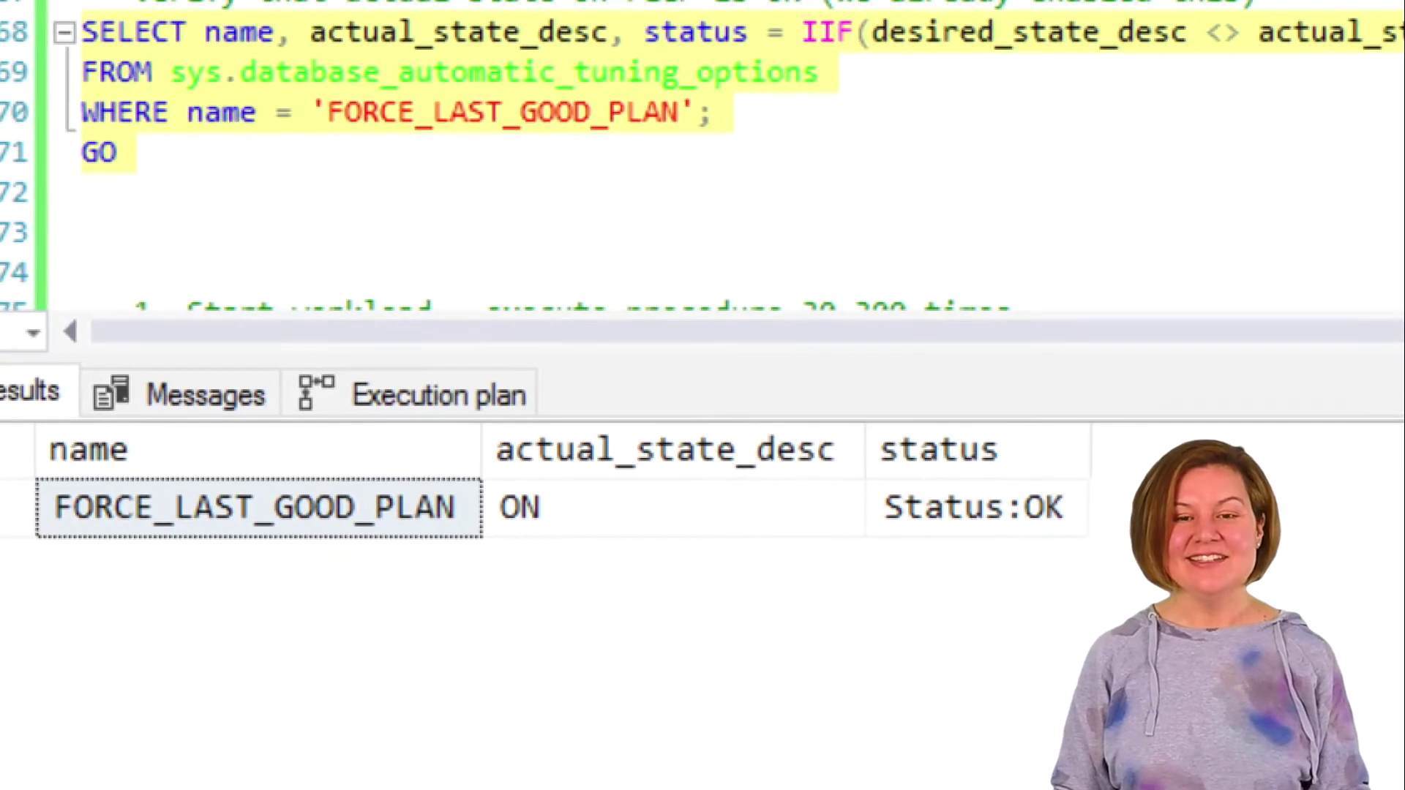
drag(777, 108, 820, 145)
drag(569, 512, 646, 513)
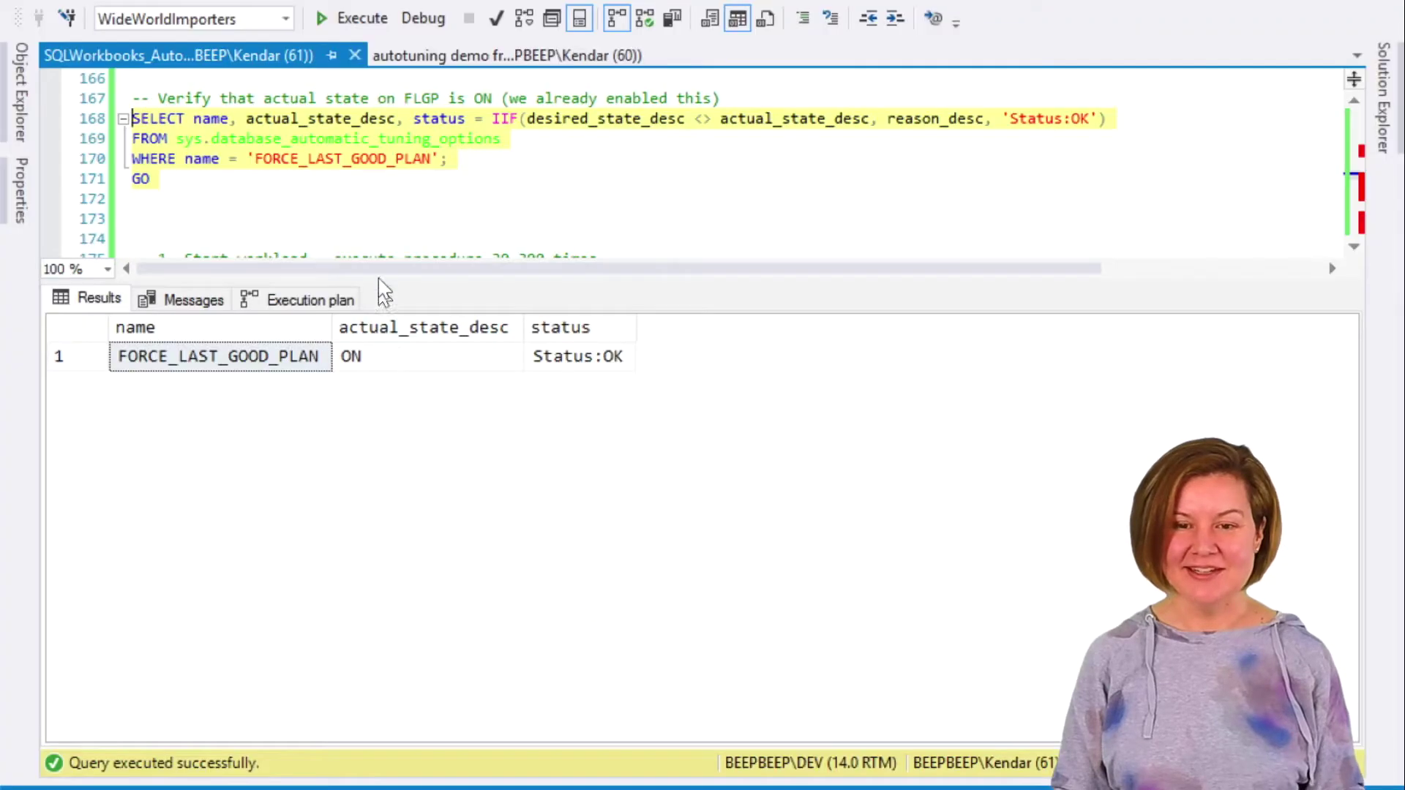
key(ctrl+r)
click(373, 221)
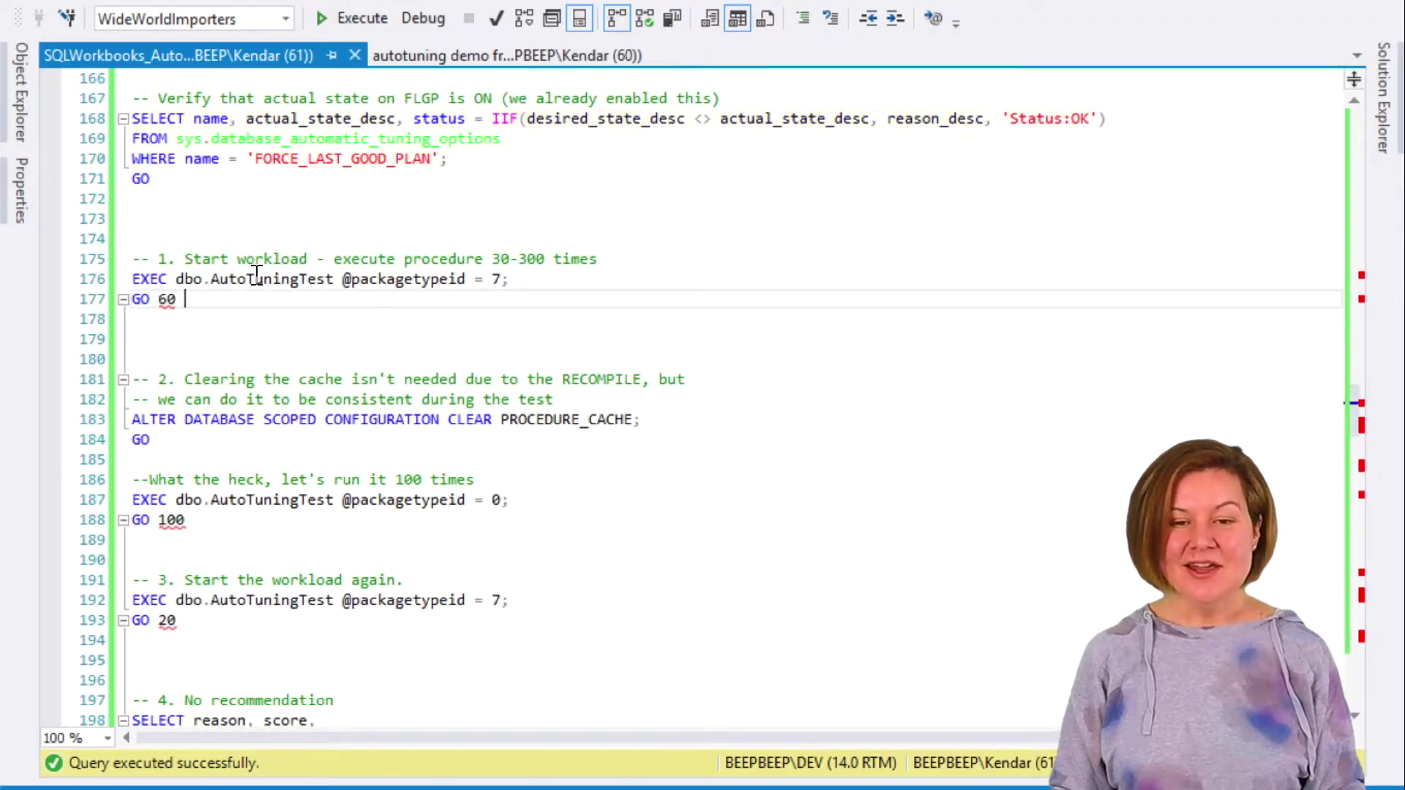
scroll(291, 275, down, 1)
scroll(292, 275, up, 1)
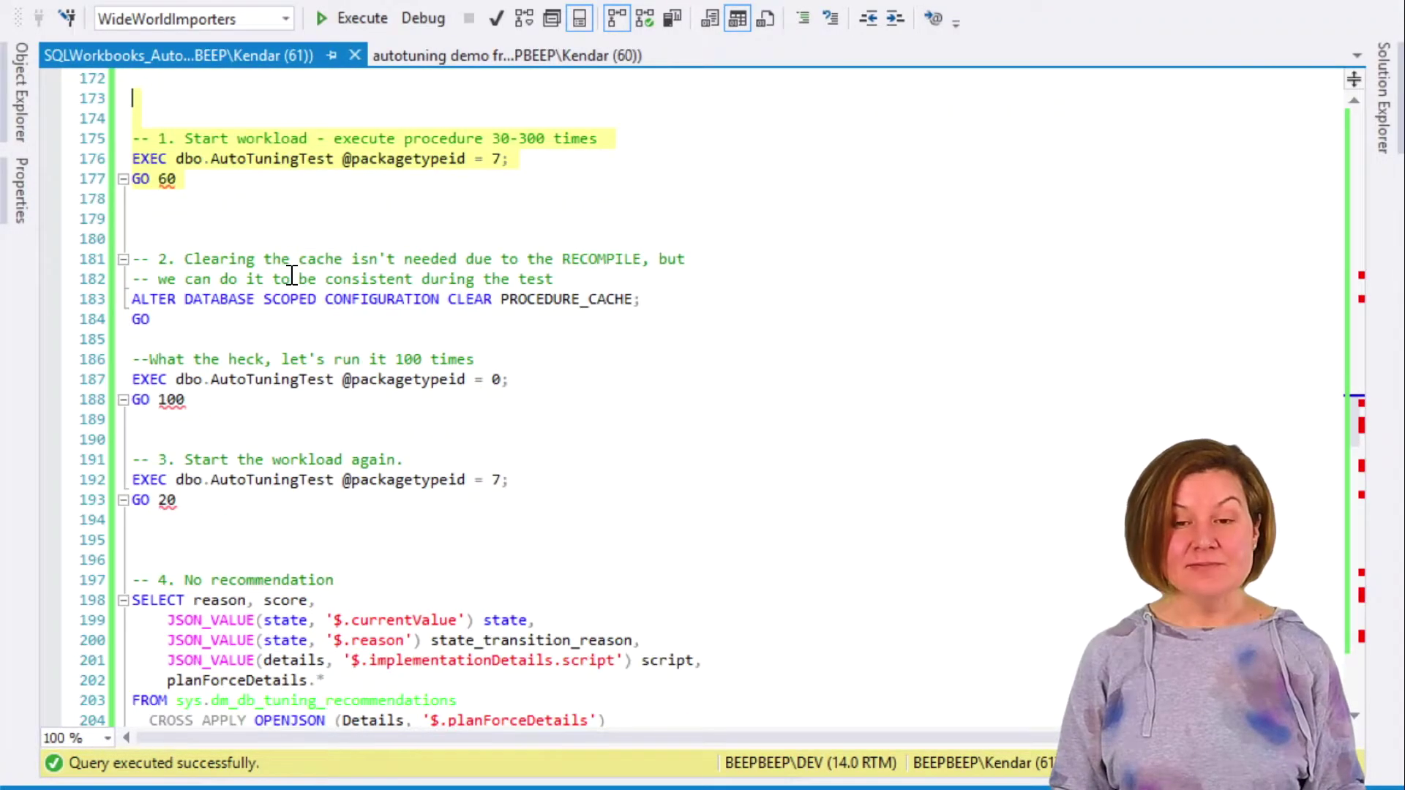
key(F5)
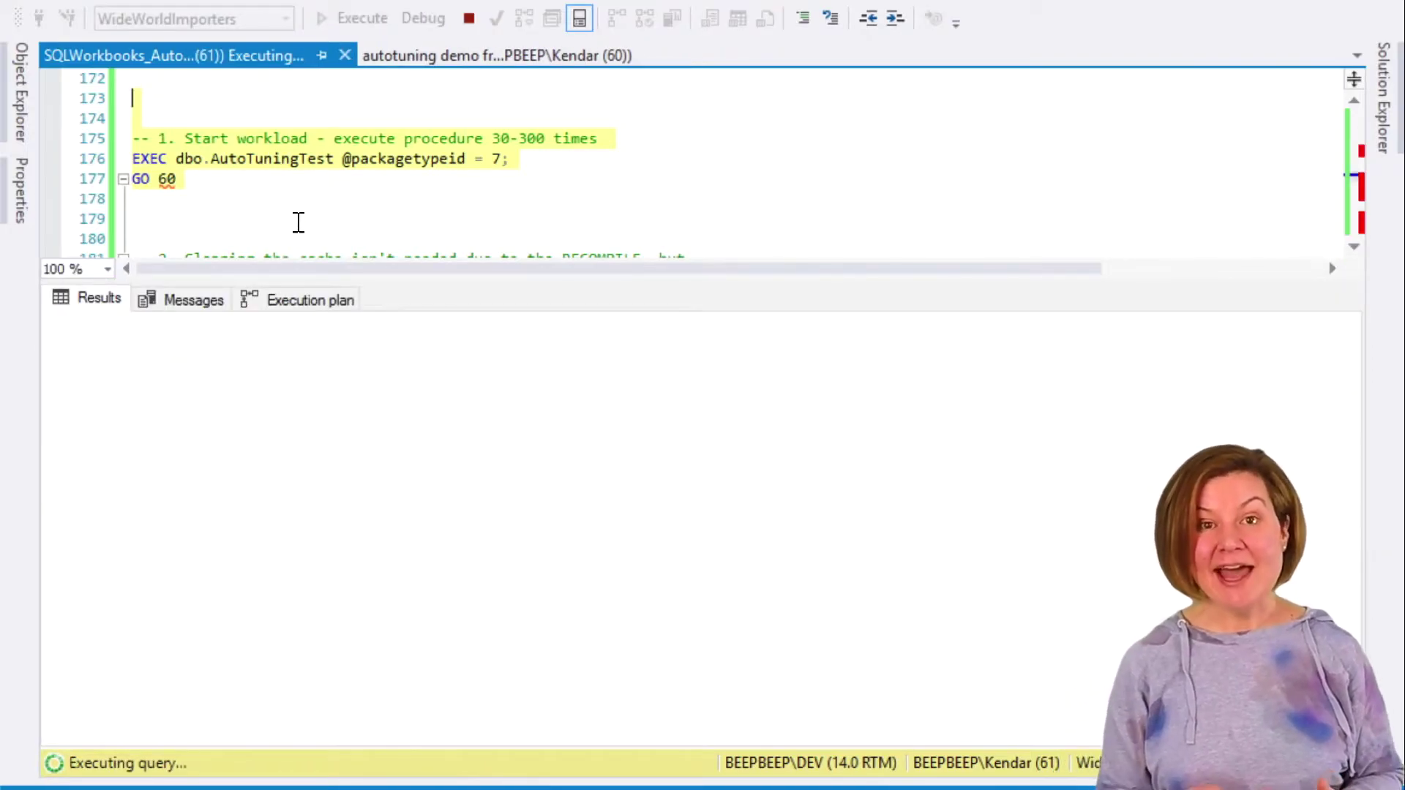
click(468, 19)
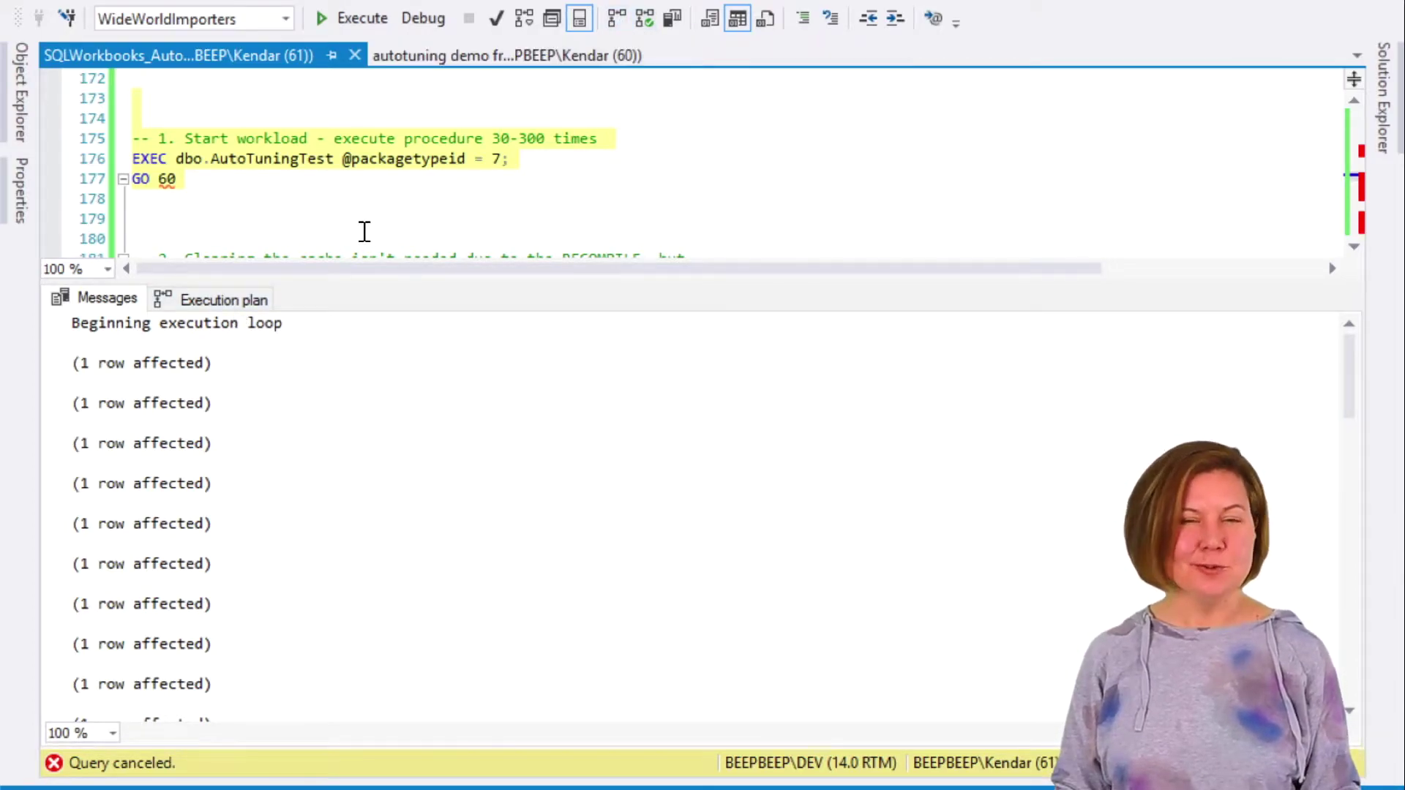
key(F5)
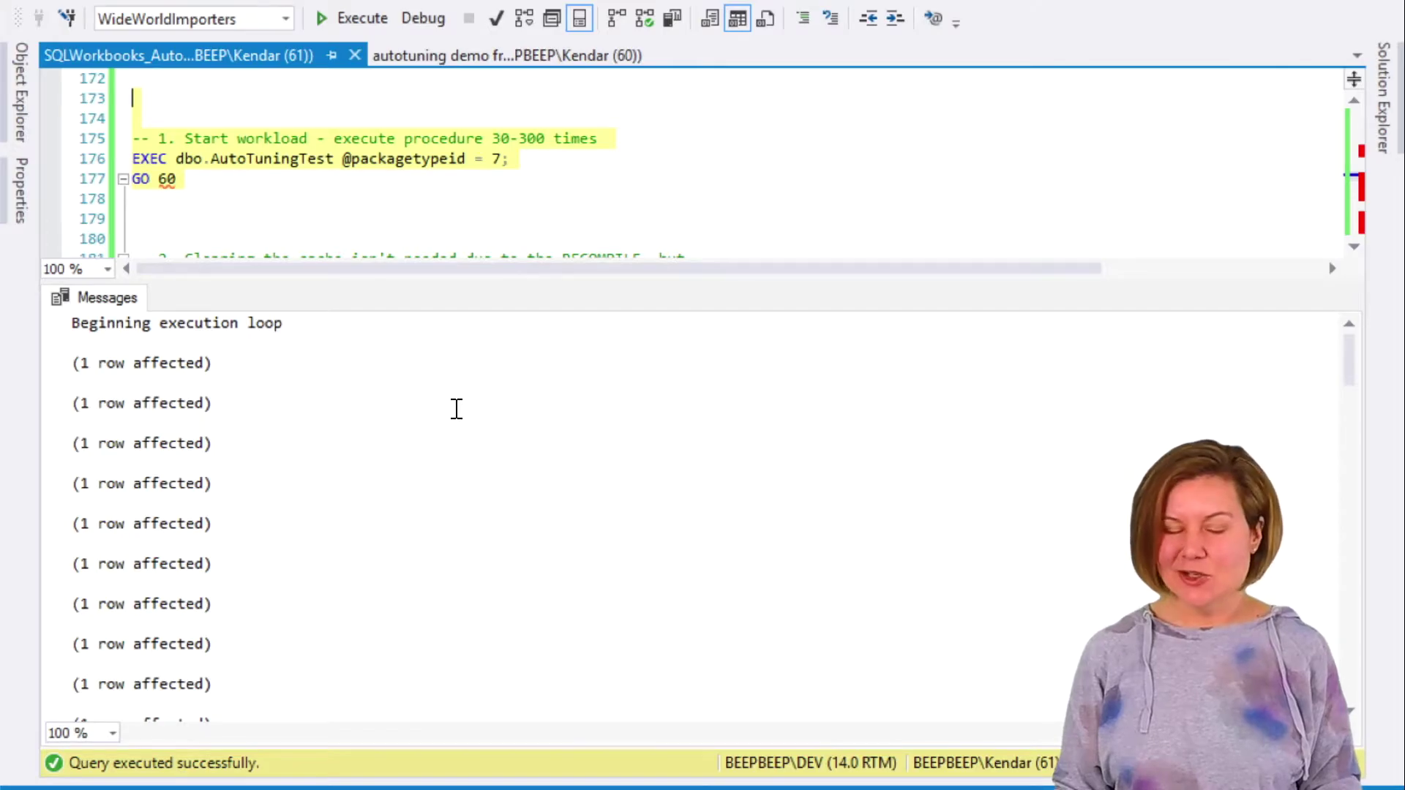
key(ctrl+r)
click(242, 323)
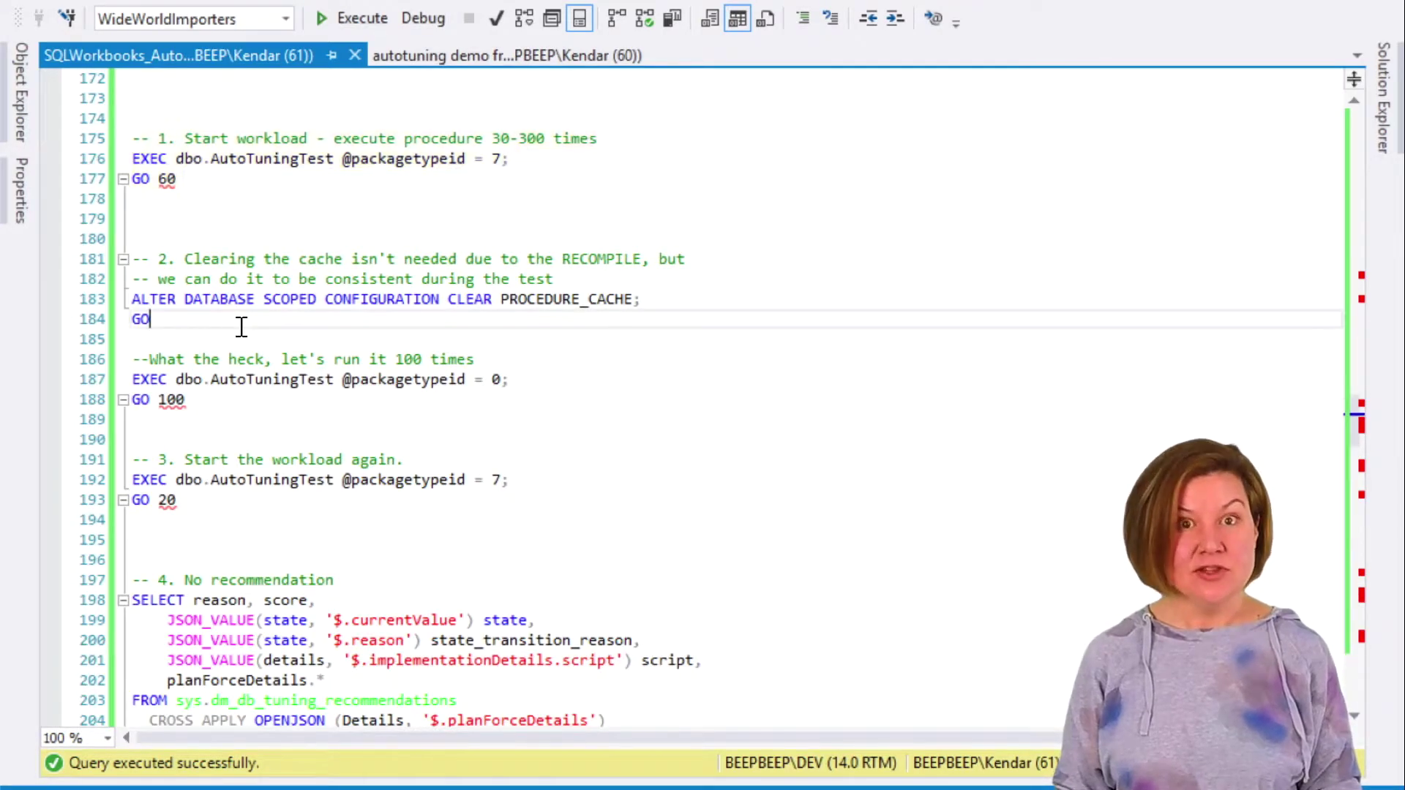
Run ALTER DATABASE SCOPED CONFIGURATION CLEAR PROCEDURE_CACHE from step 2 of the RECOMPILE test, and hide the results
drag(126, 319, 126, 299)
scroll(289, 328, down, 2)
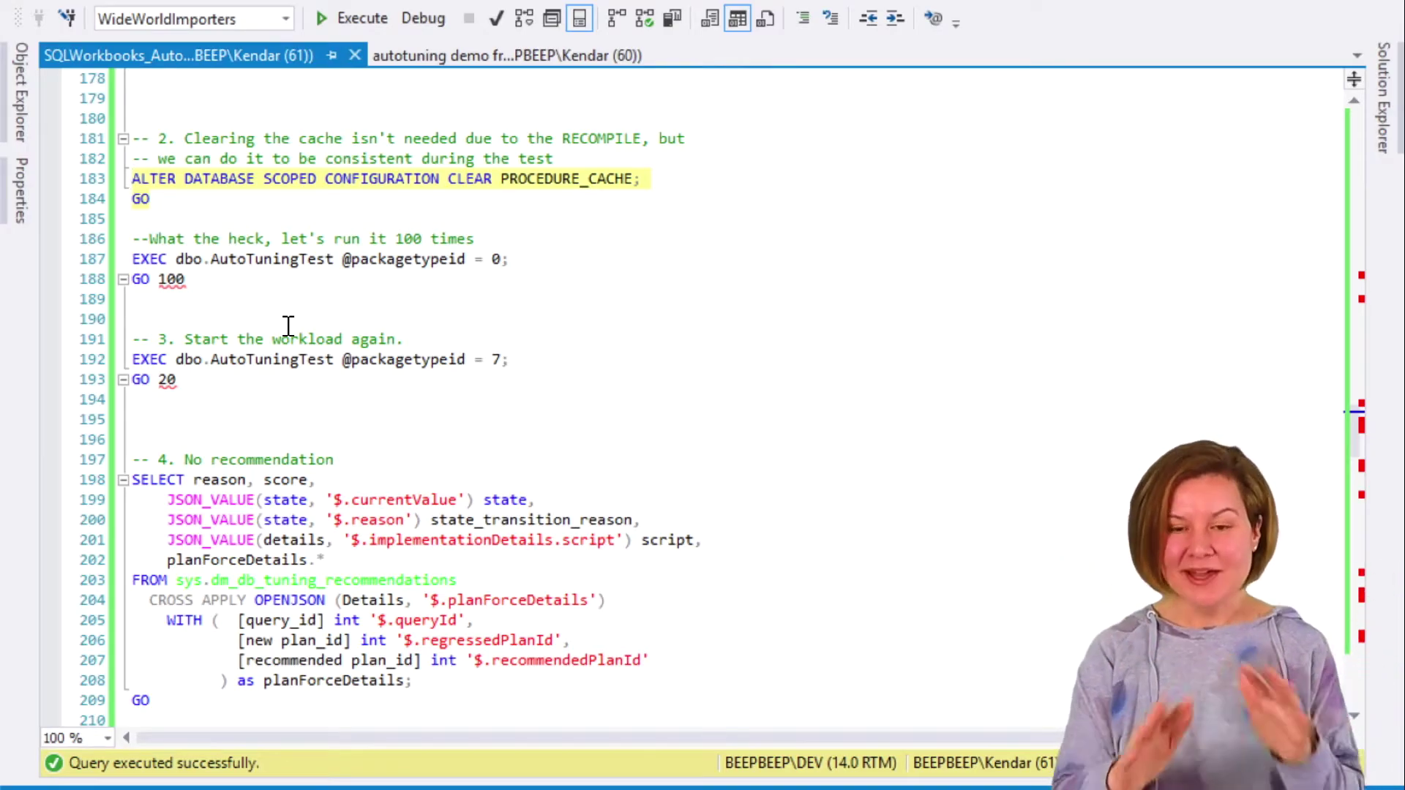
key(F5)
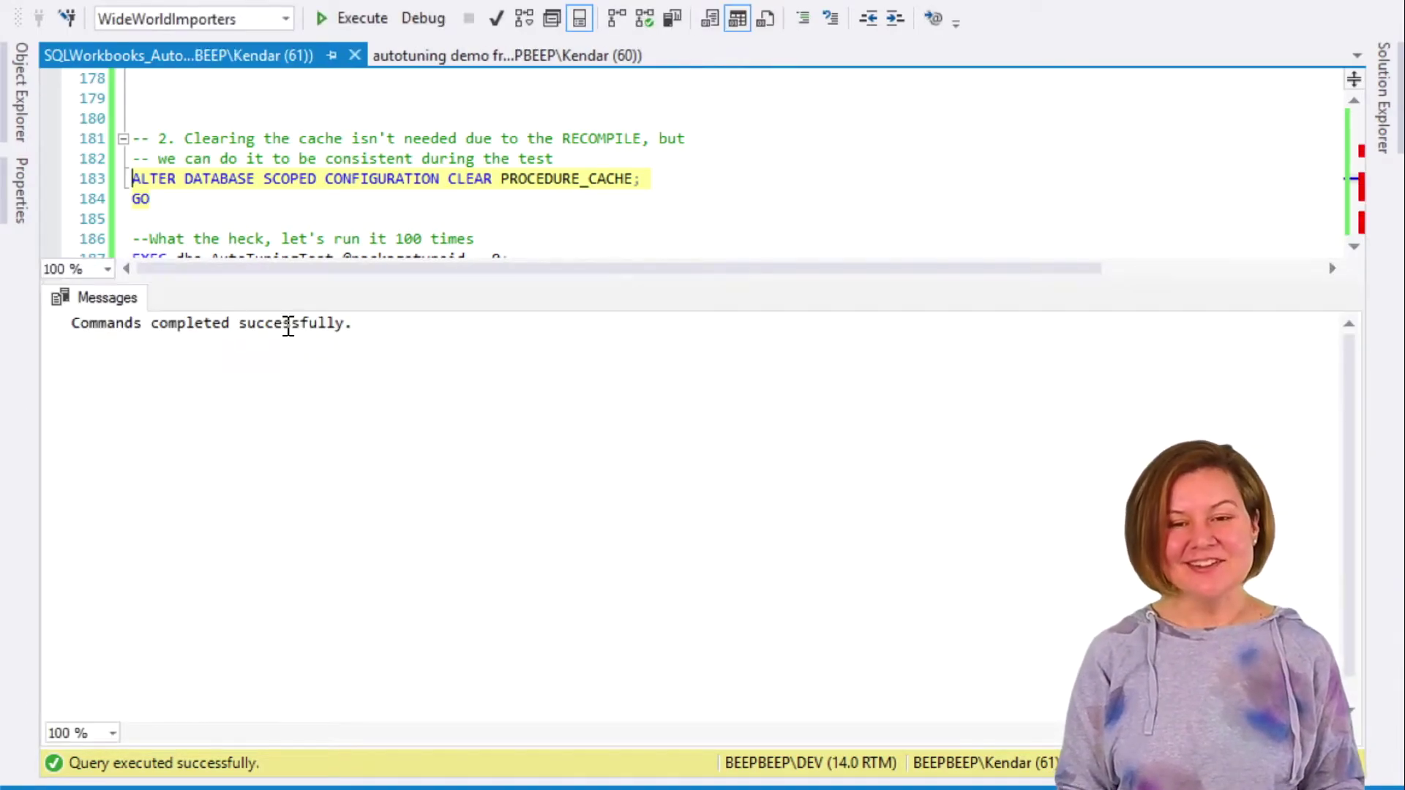
key(ctrl+r)
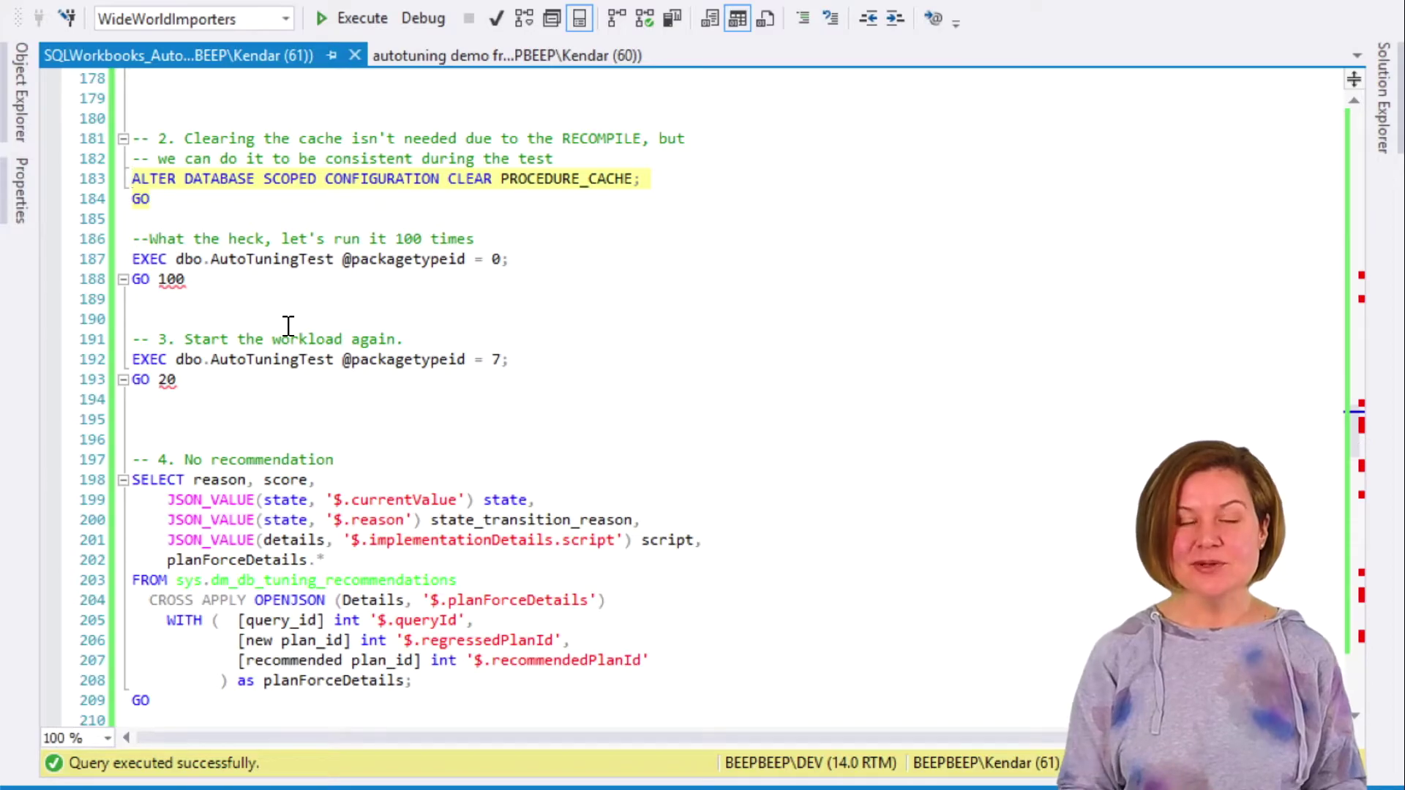
drag(251, 287, 192, 219)
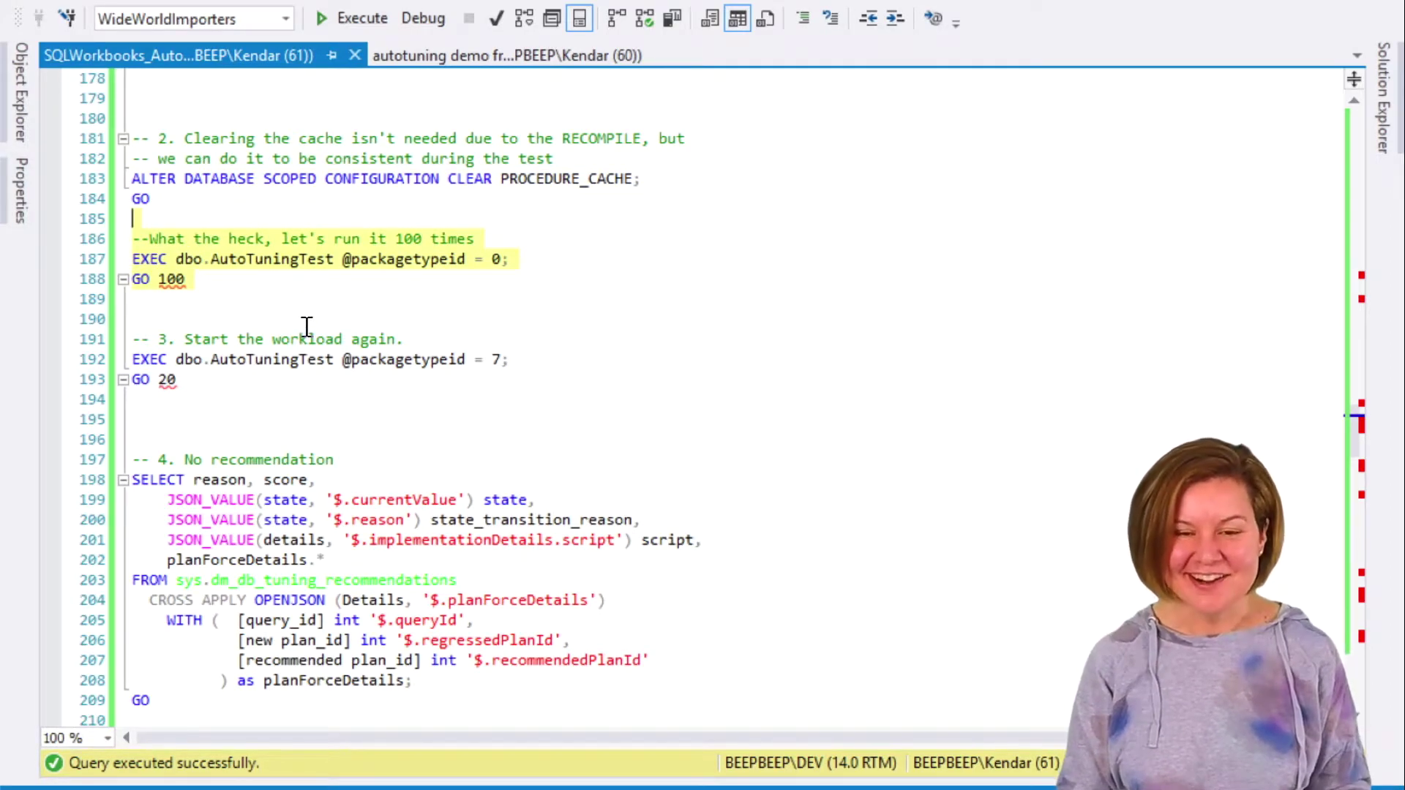
scroll(307, 327, down, 1)
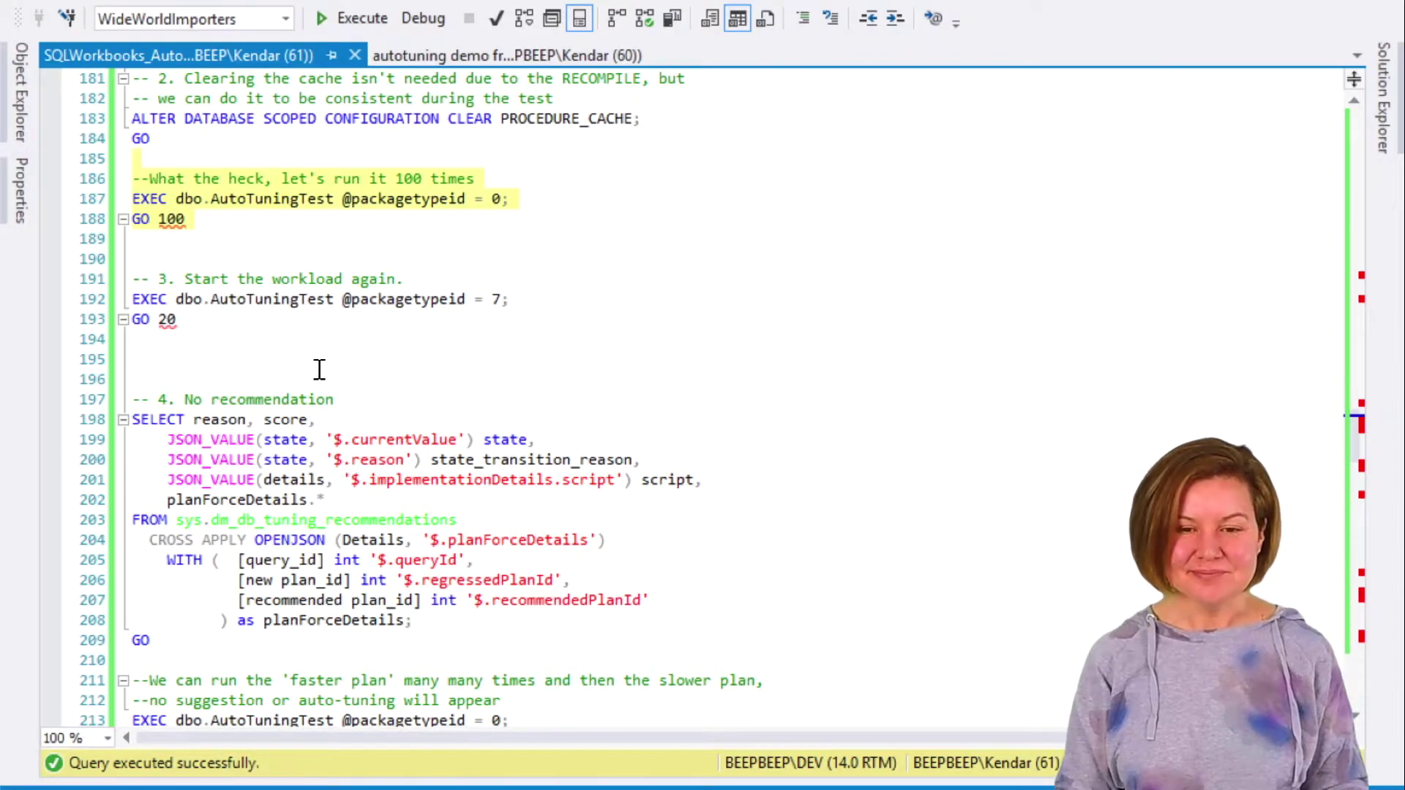
key(F5)
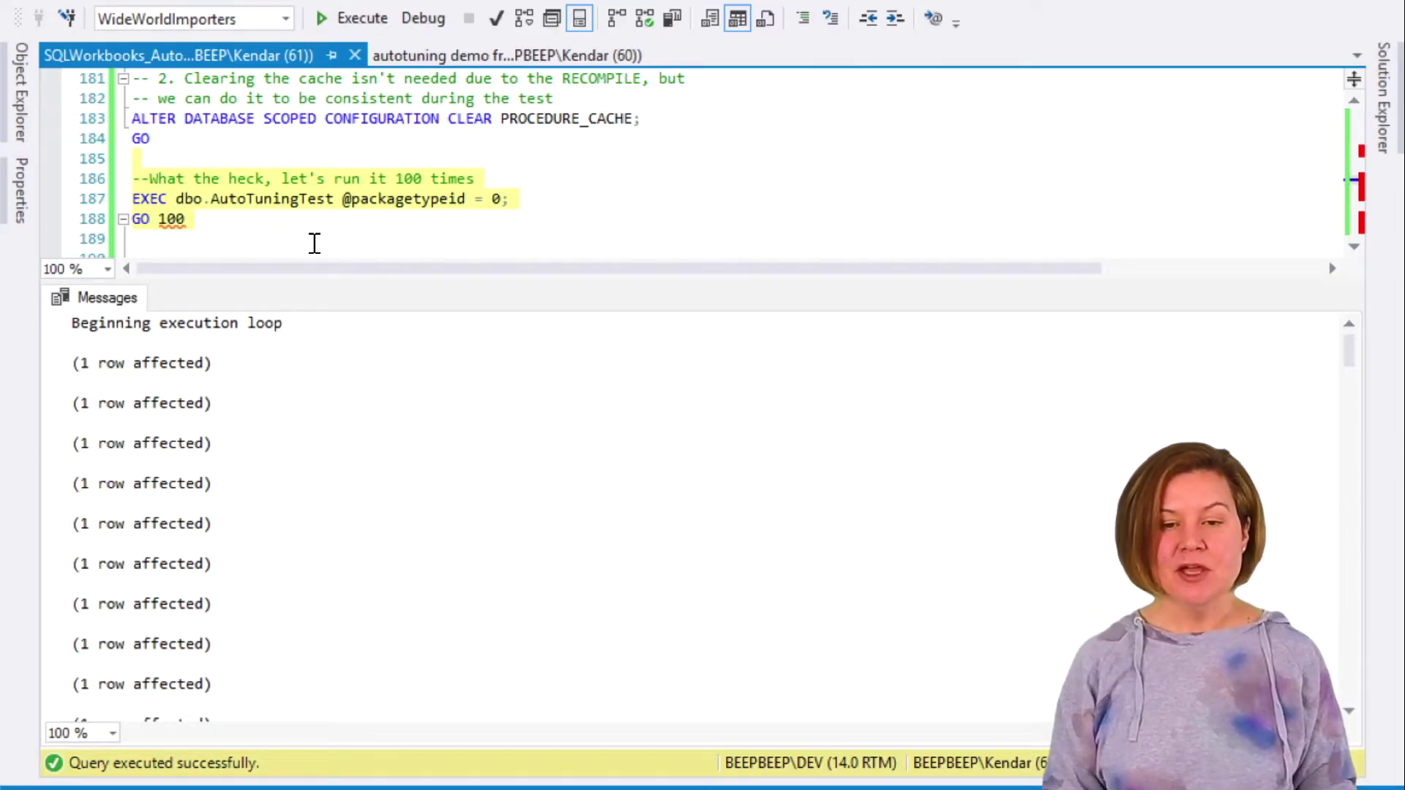
key(F5)
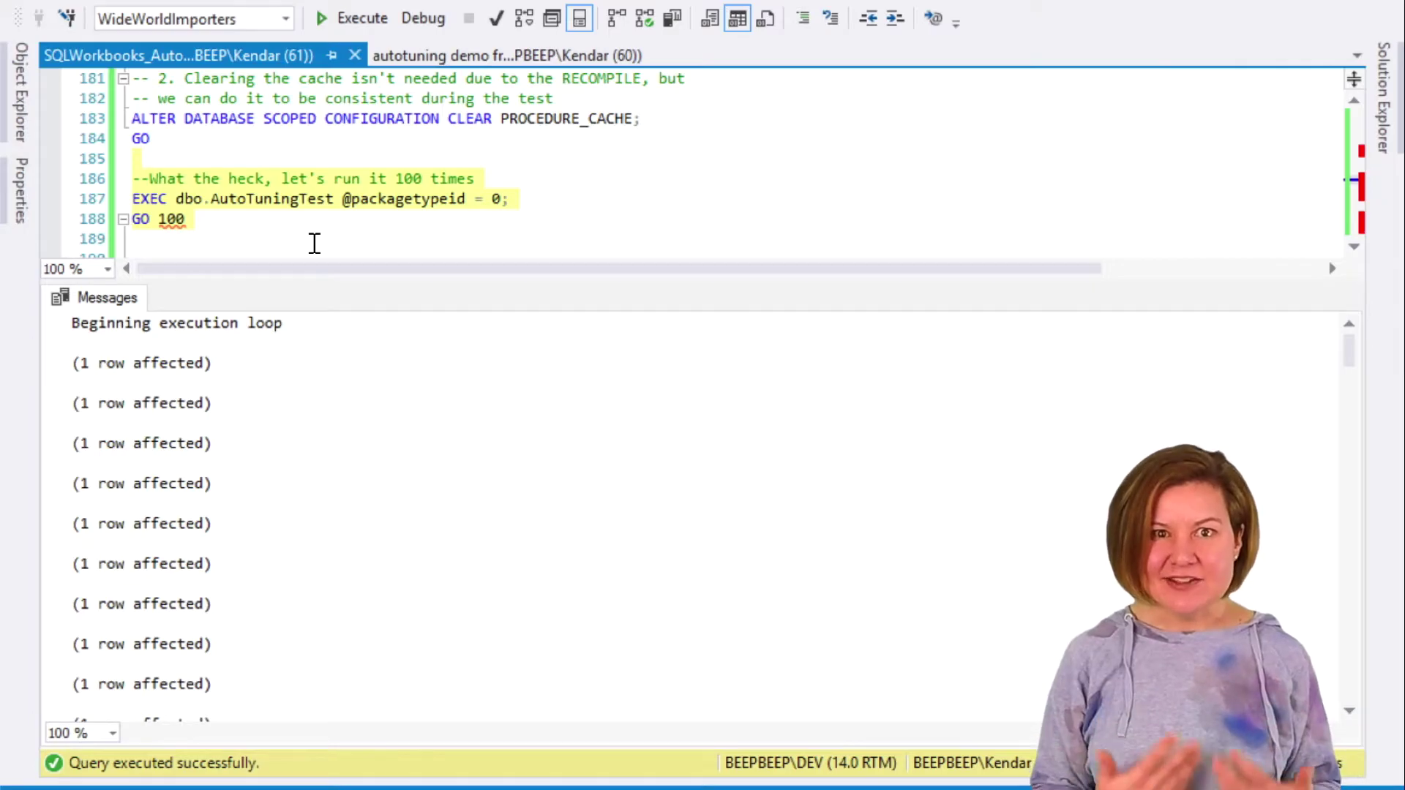
key(ctrl+r)
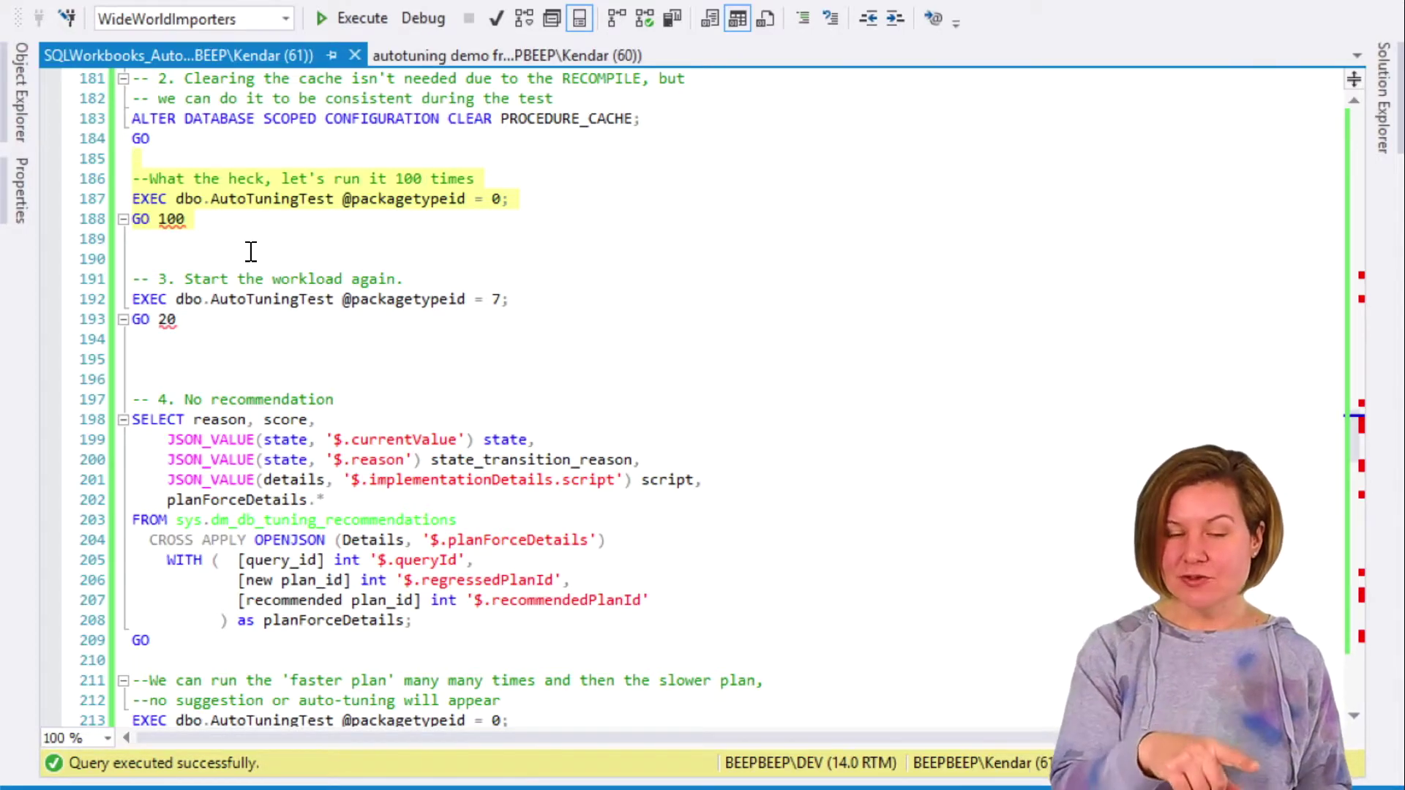
drag(178, 320, 118, 301)
scroll(300, 322, down, 2)
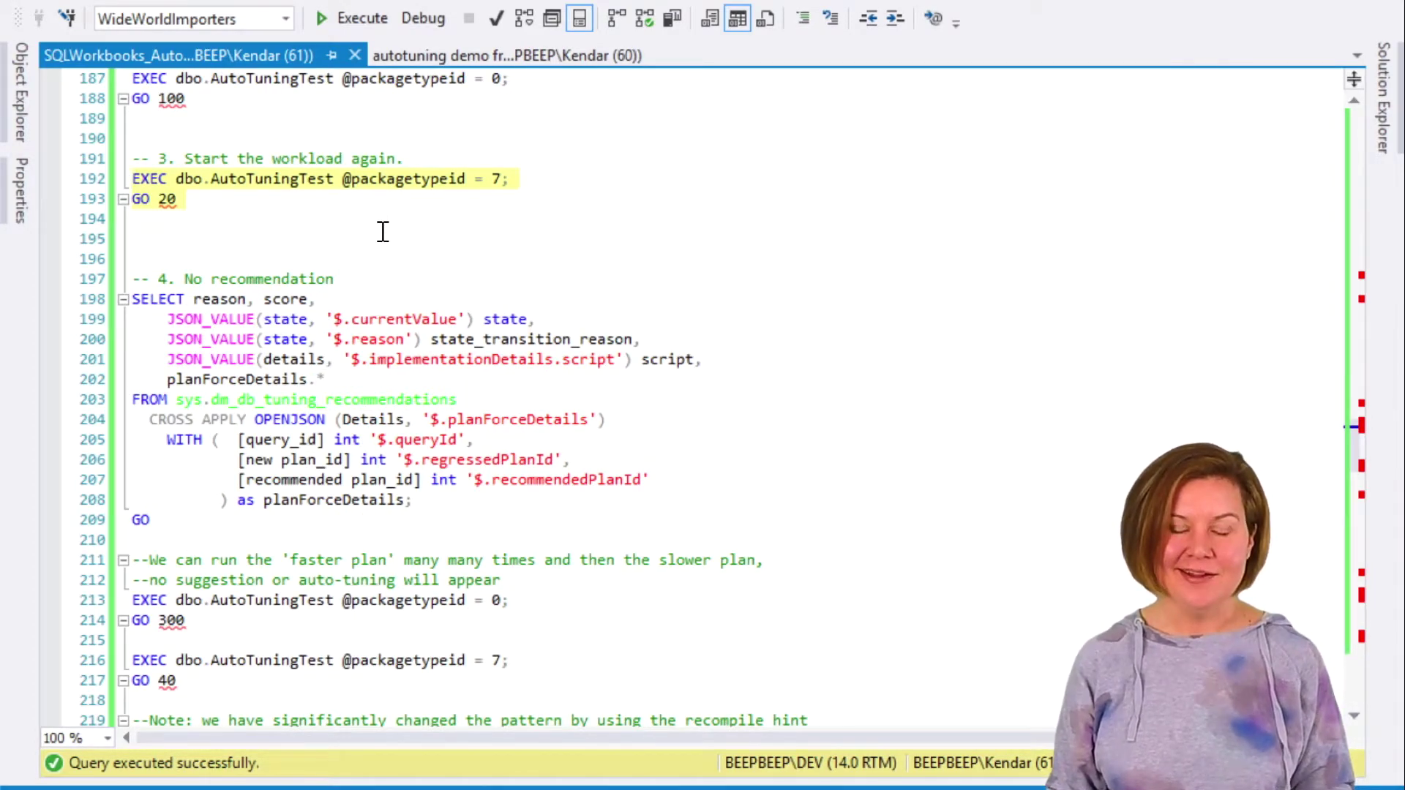
key(F5)
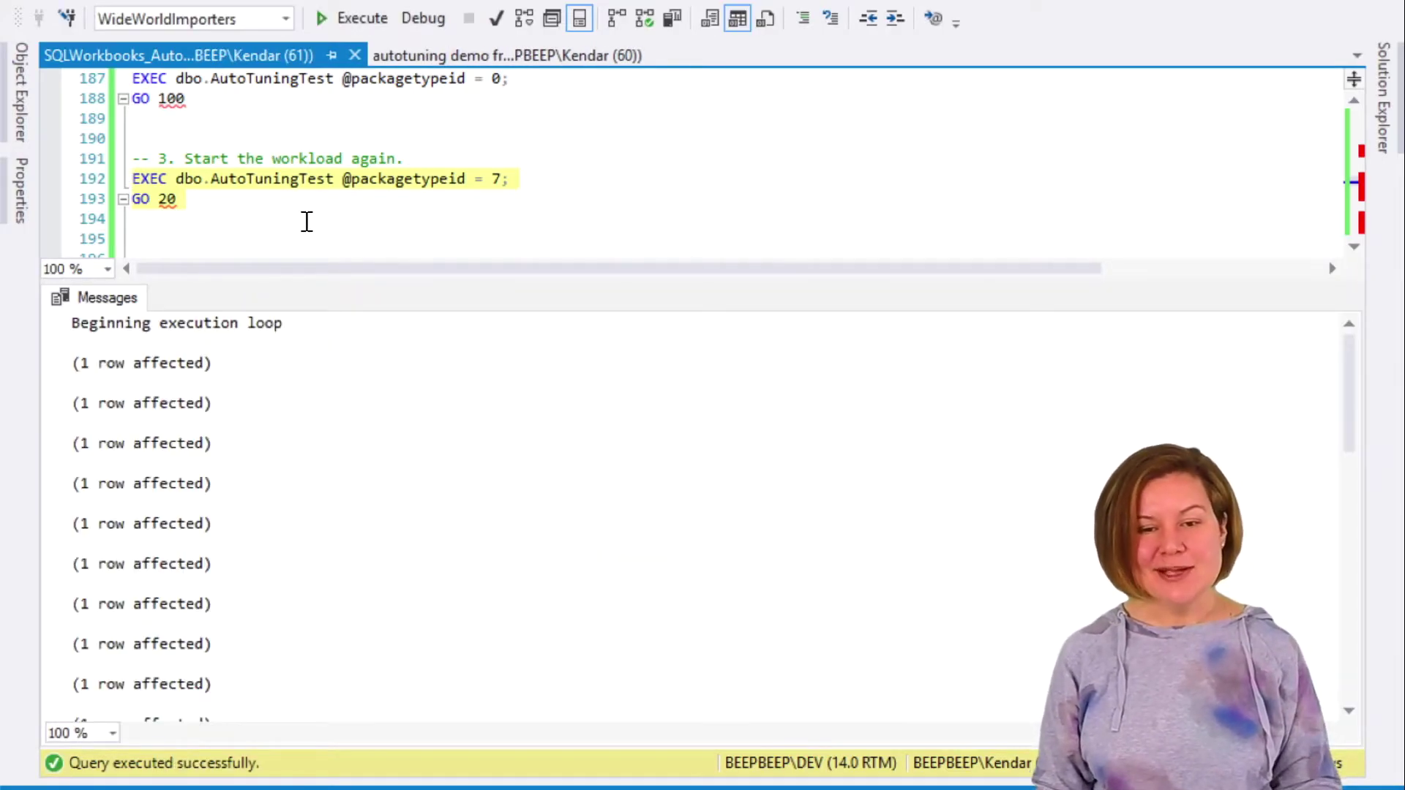
key(F5)
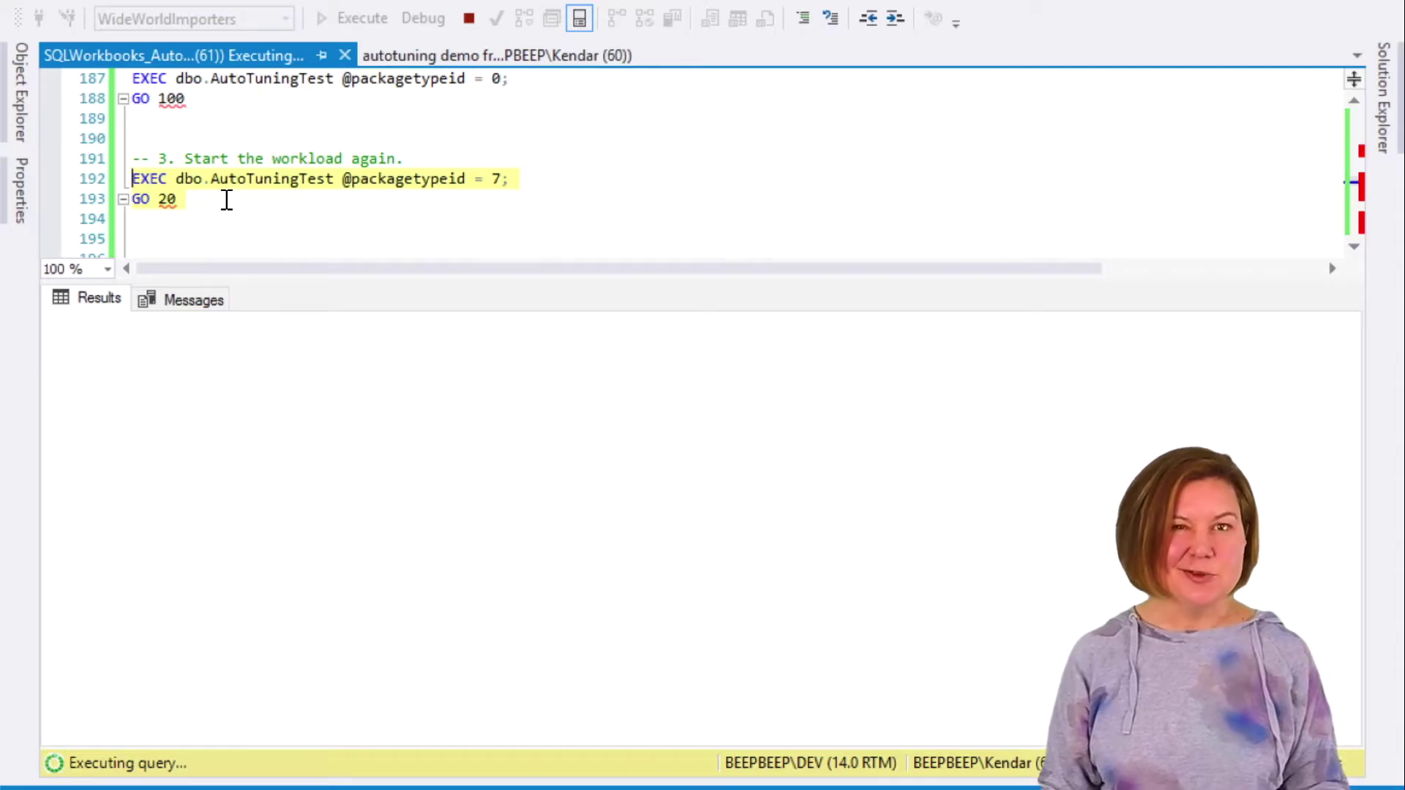
key(F5)
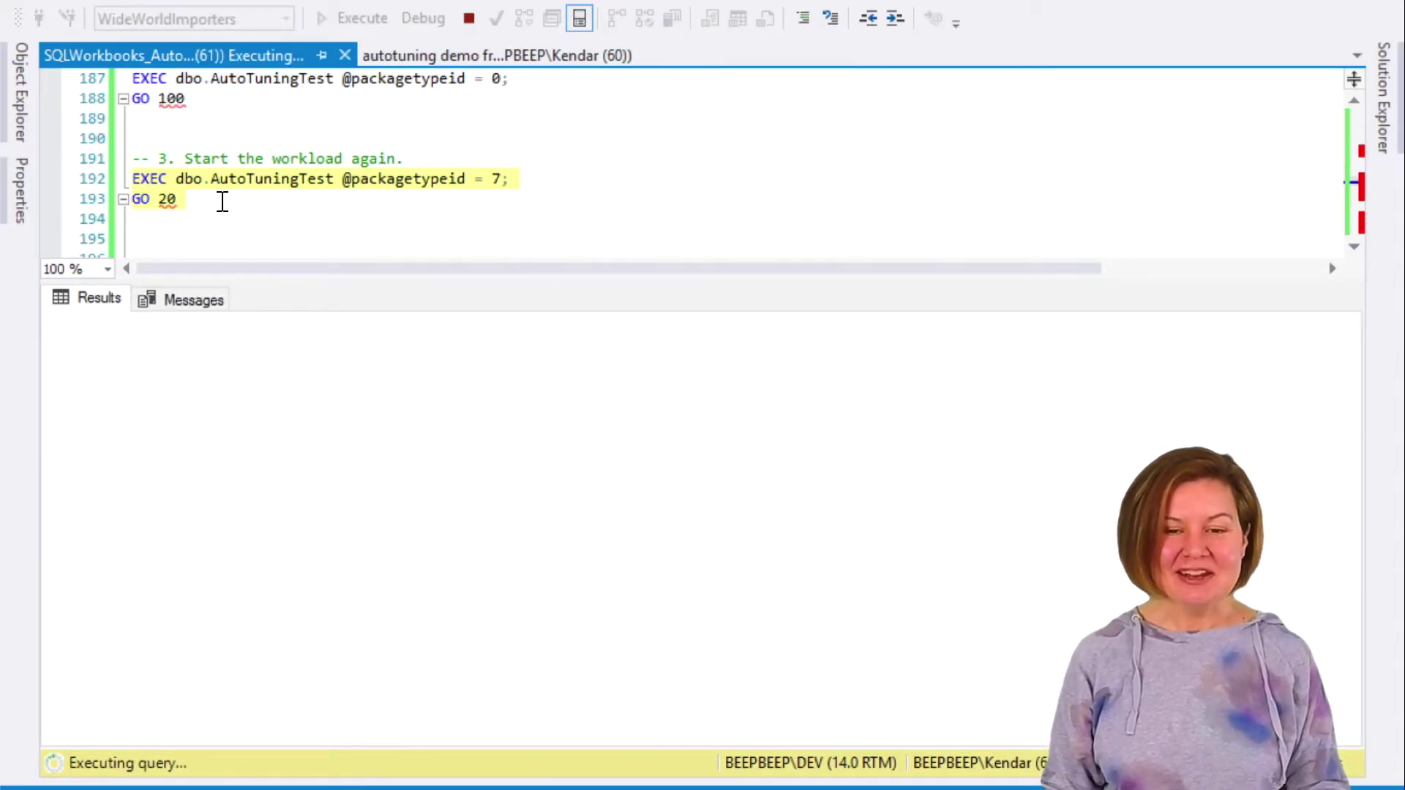
key(ctrl+r)
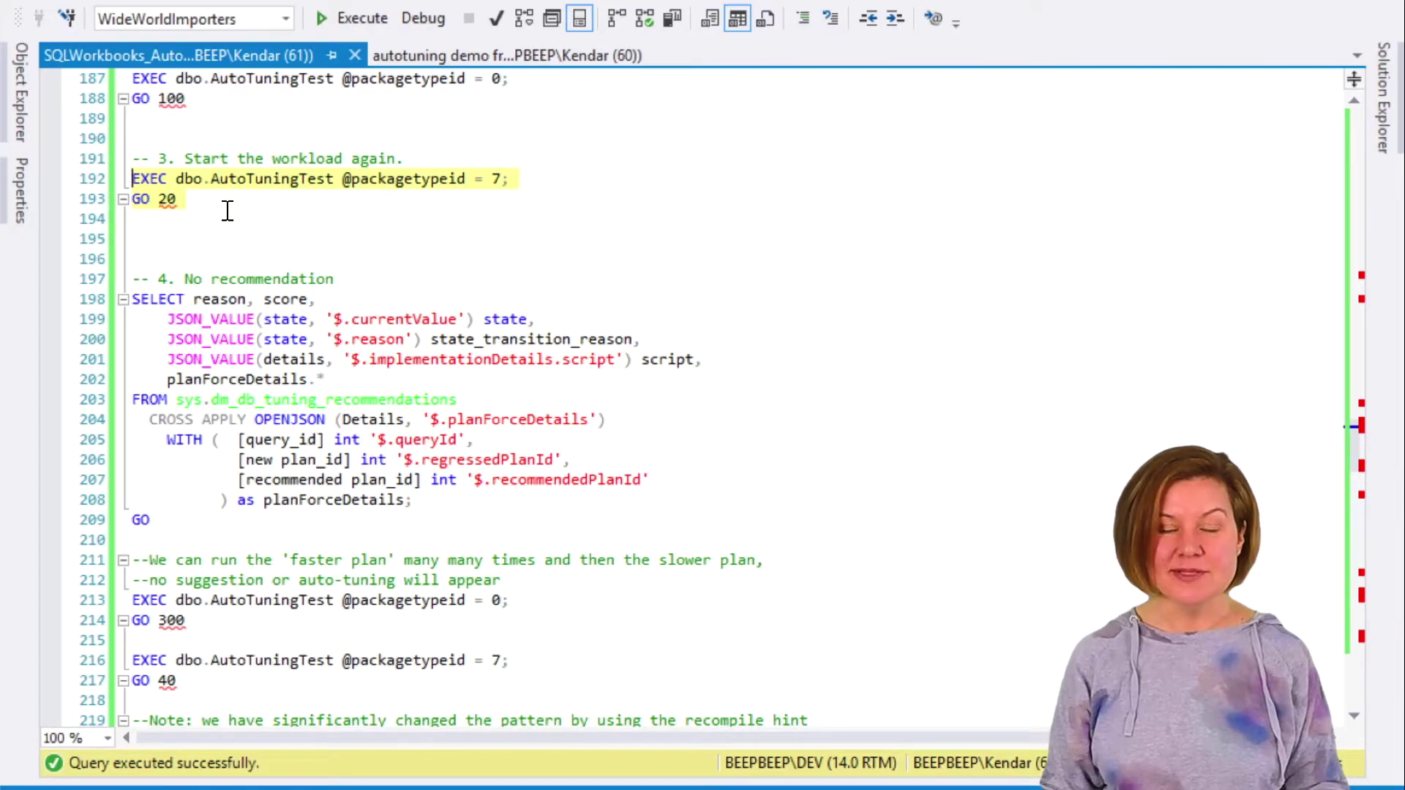
Run the step 4 query on sys.dm_db_tuning_recommendations to check for tuning recommendations
click(217, 236)
scroll(218, 242, down, 2)
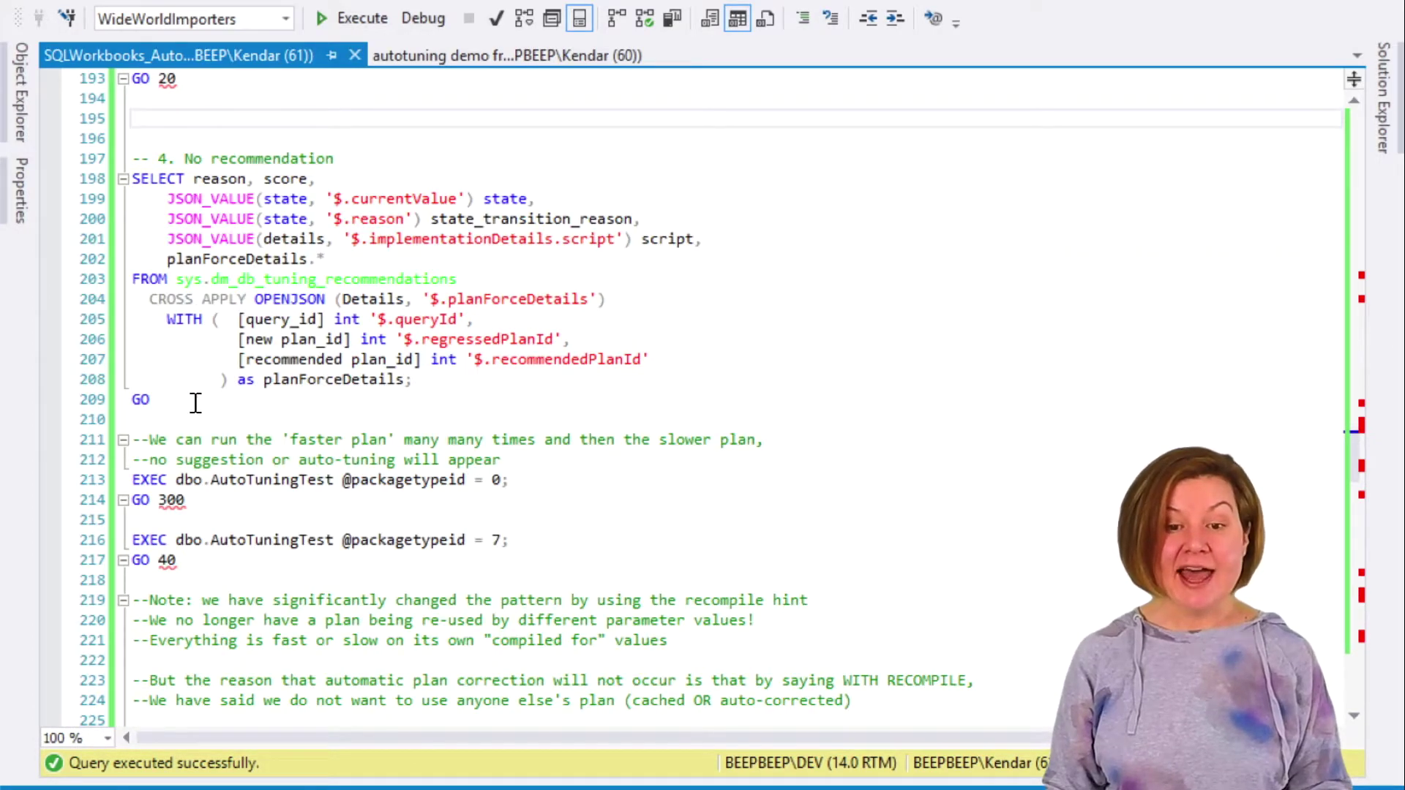
shift+click(196, 403)
scroll(196, 403, down, 1)
key(F5)
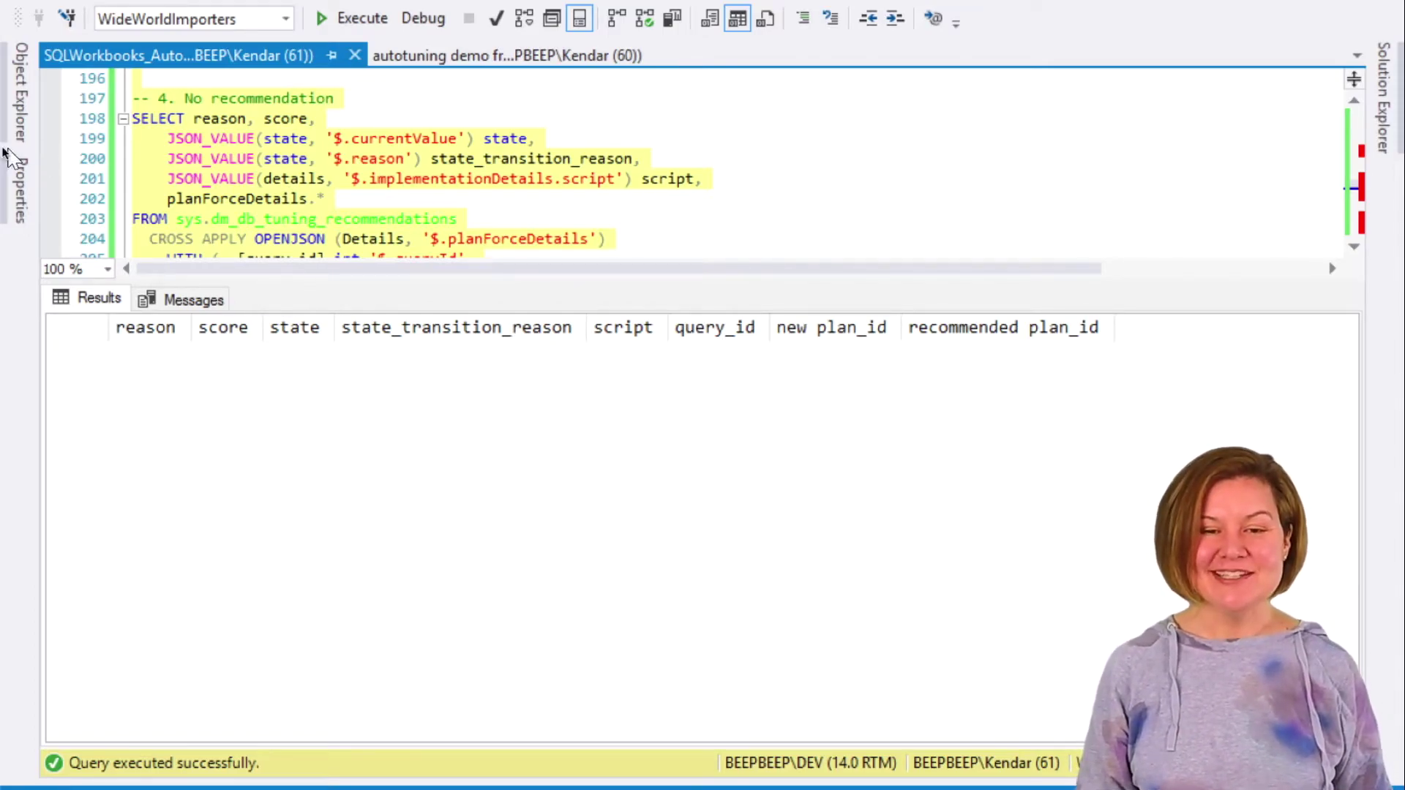
Open the Top Resource Consuming Queries report for WideWorldImporters from Query Store, and auto-hide Object Explorer
click(21, 117)
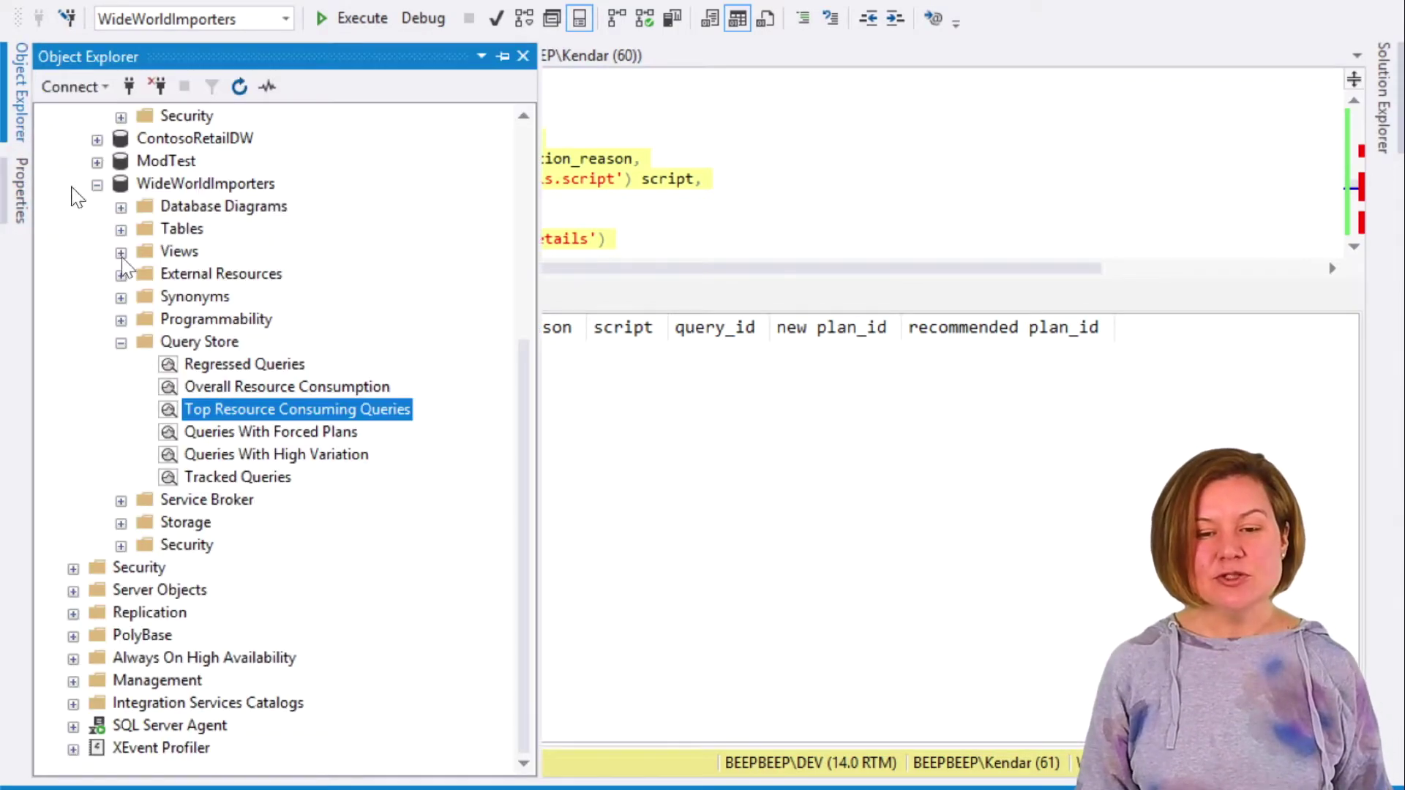
double_click(244, 410)
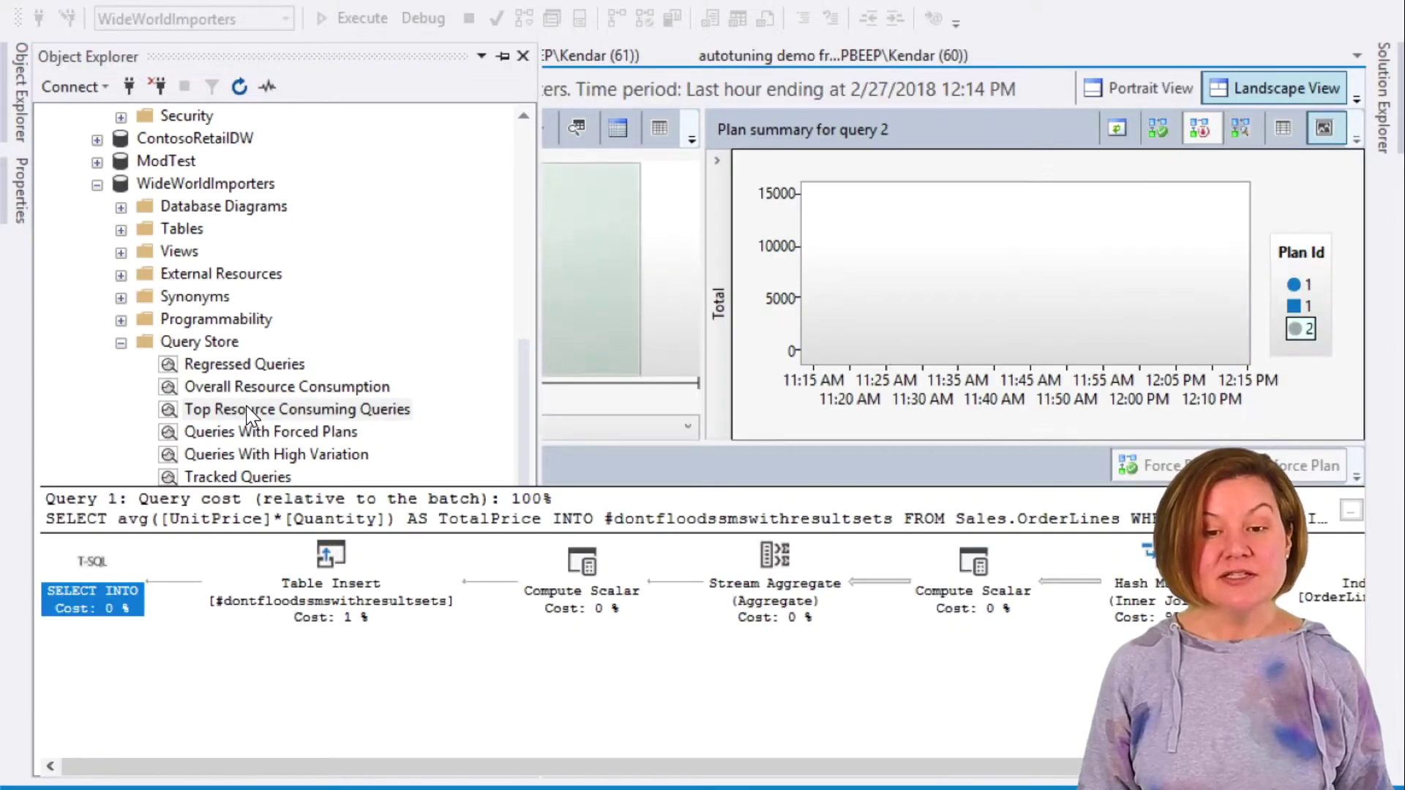
click(503, 57)
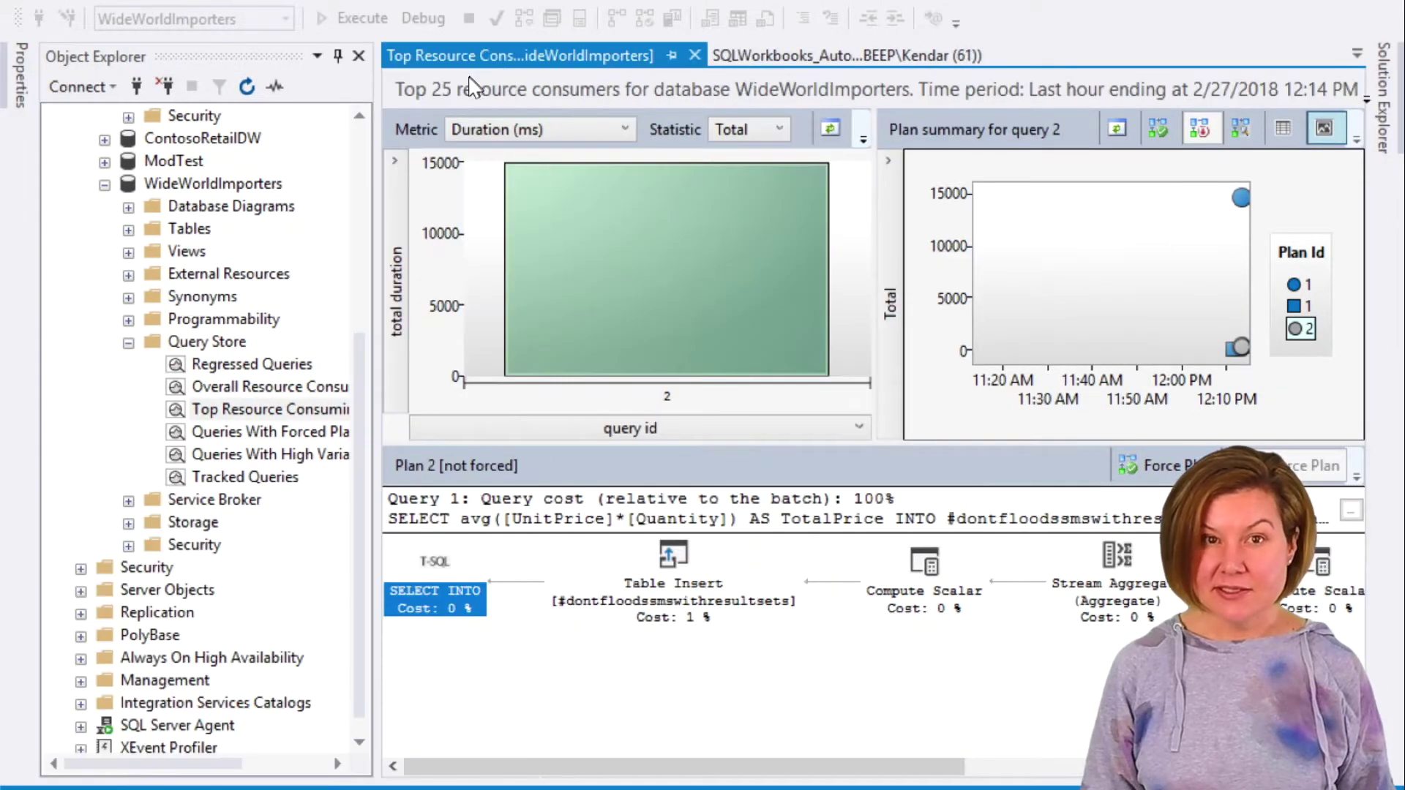
click(339, 56)
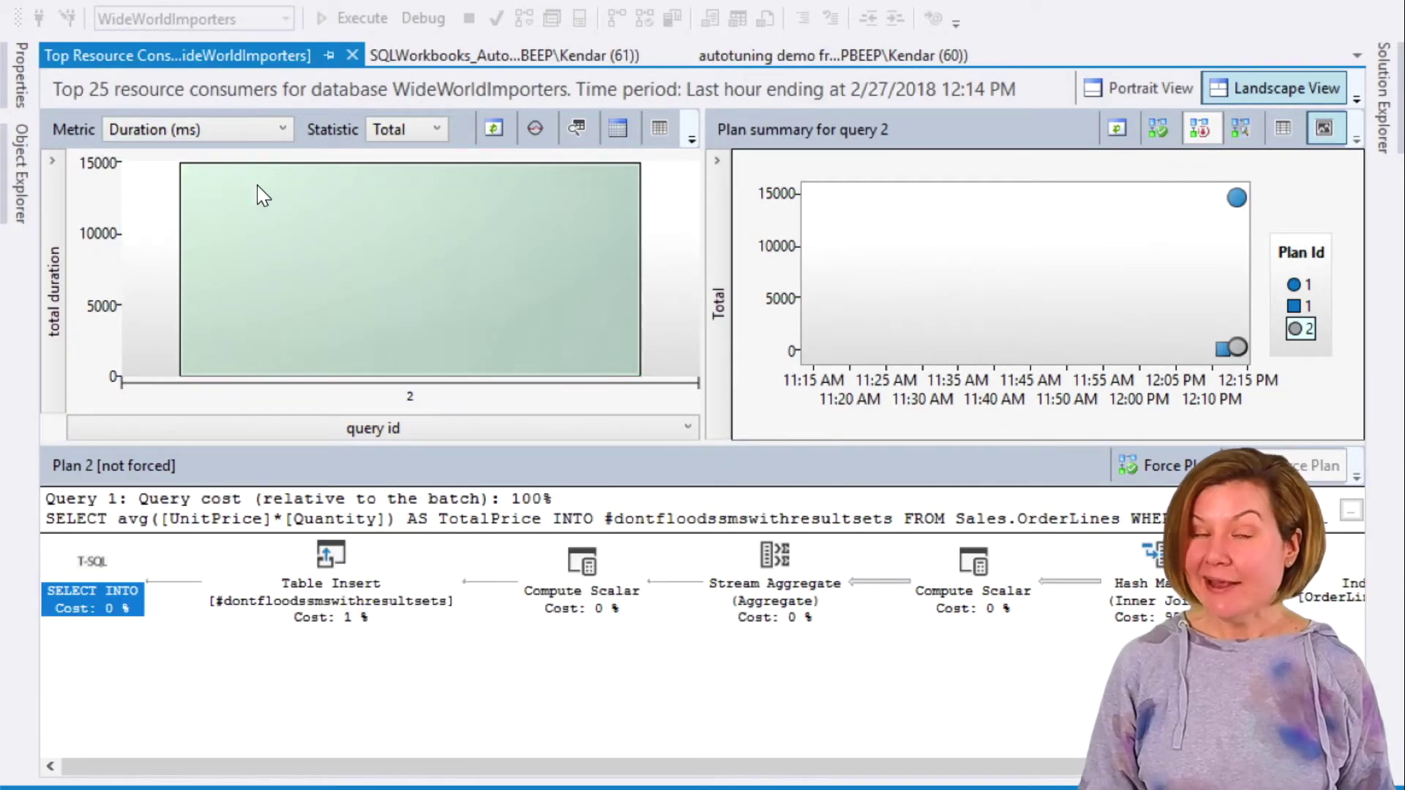
Show the report's queries as a detailed grid, set the metric to CPU Time (ms) with the Avg statistic, and bring the average duration column into view
mouse_move(256, 203)
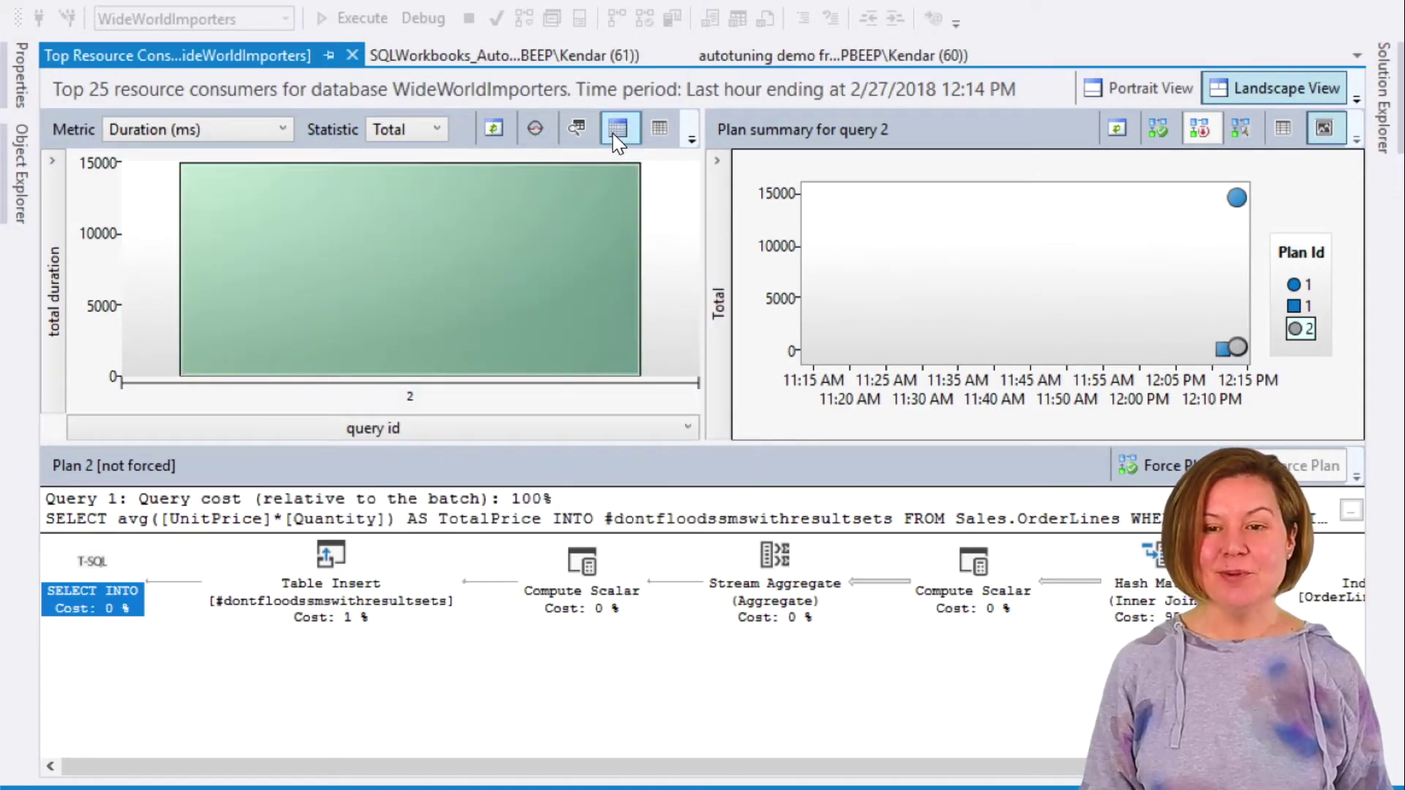
click(615, 132)
click(302, 192)
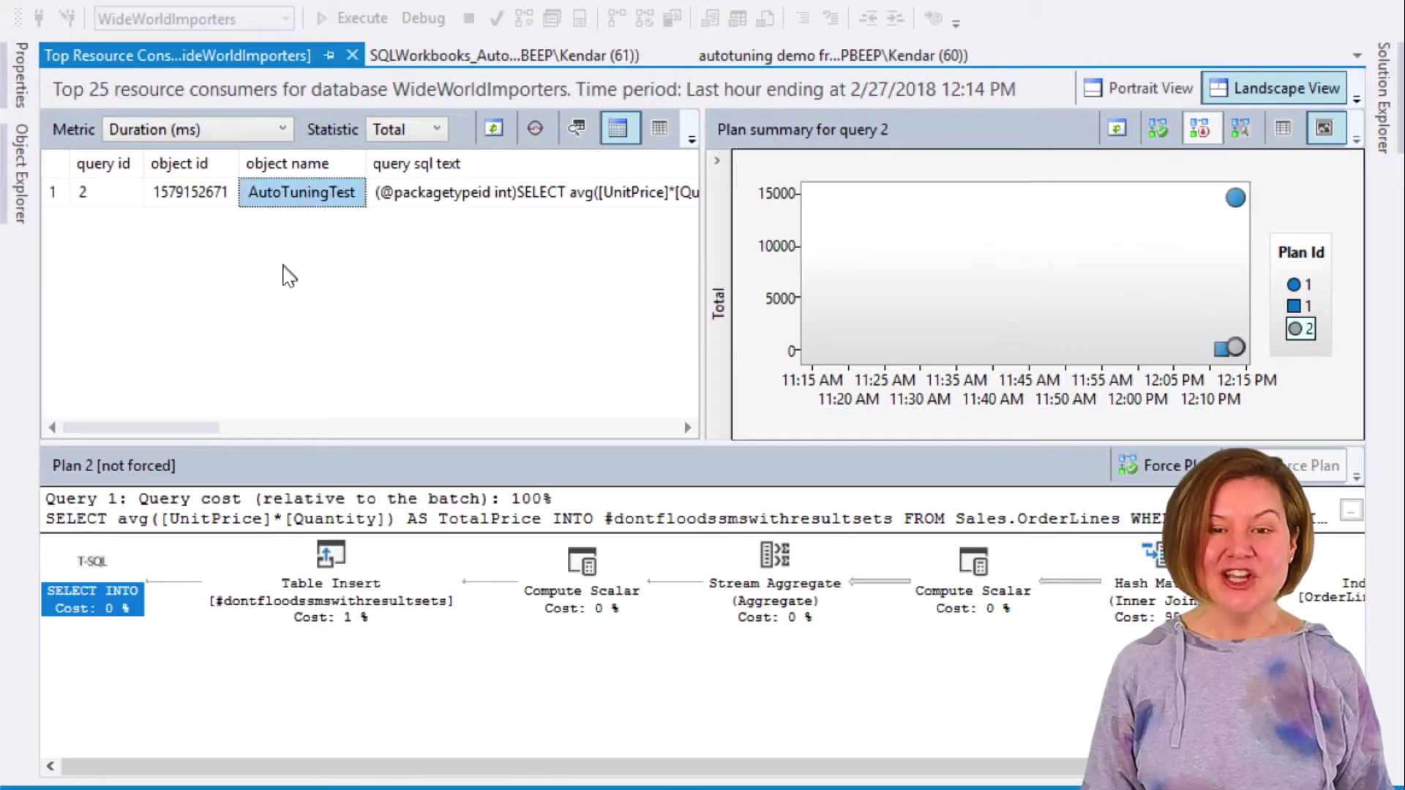
click(238, 130)
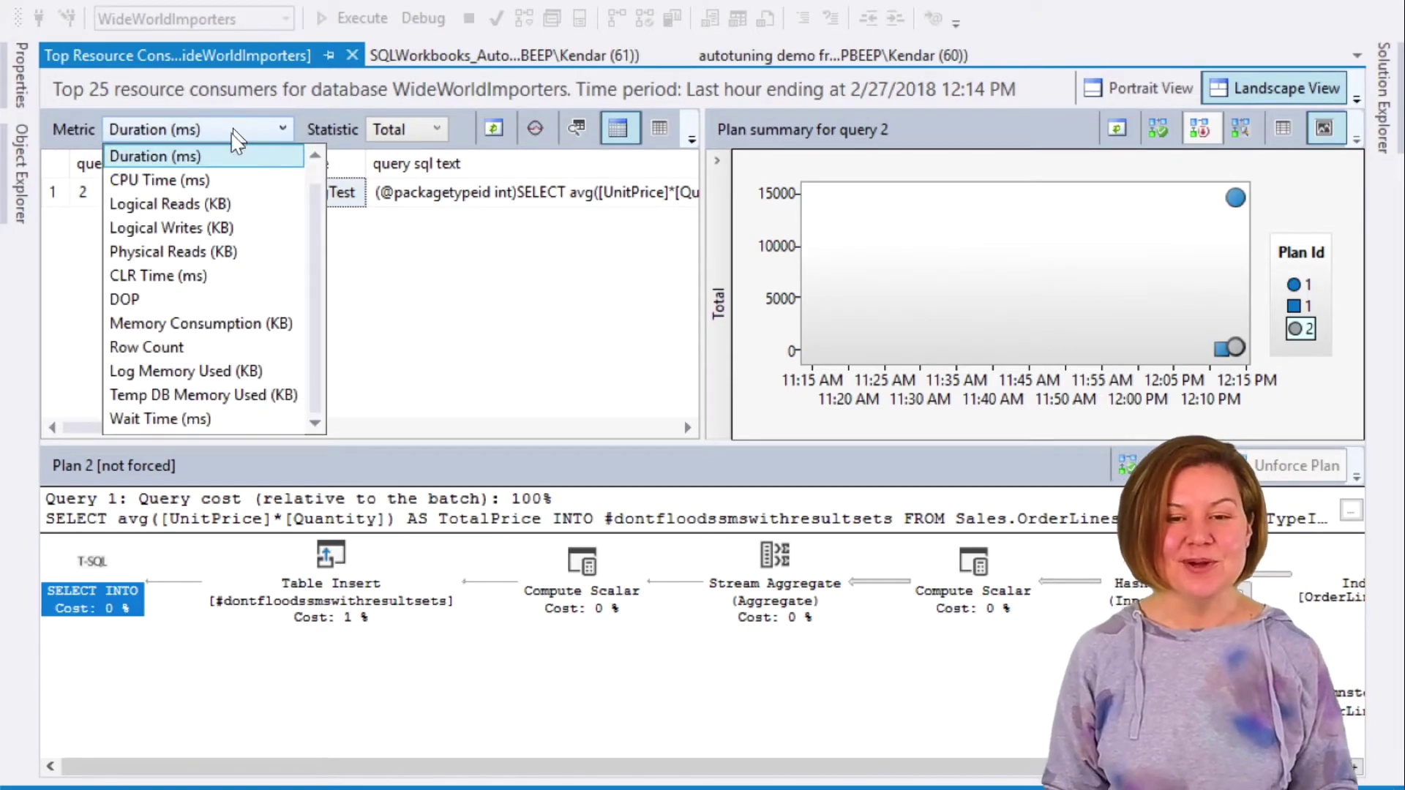
click(223, 181)
click(382, 130)
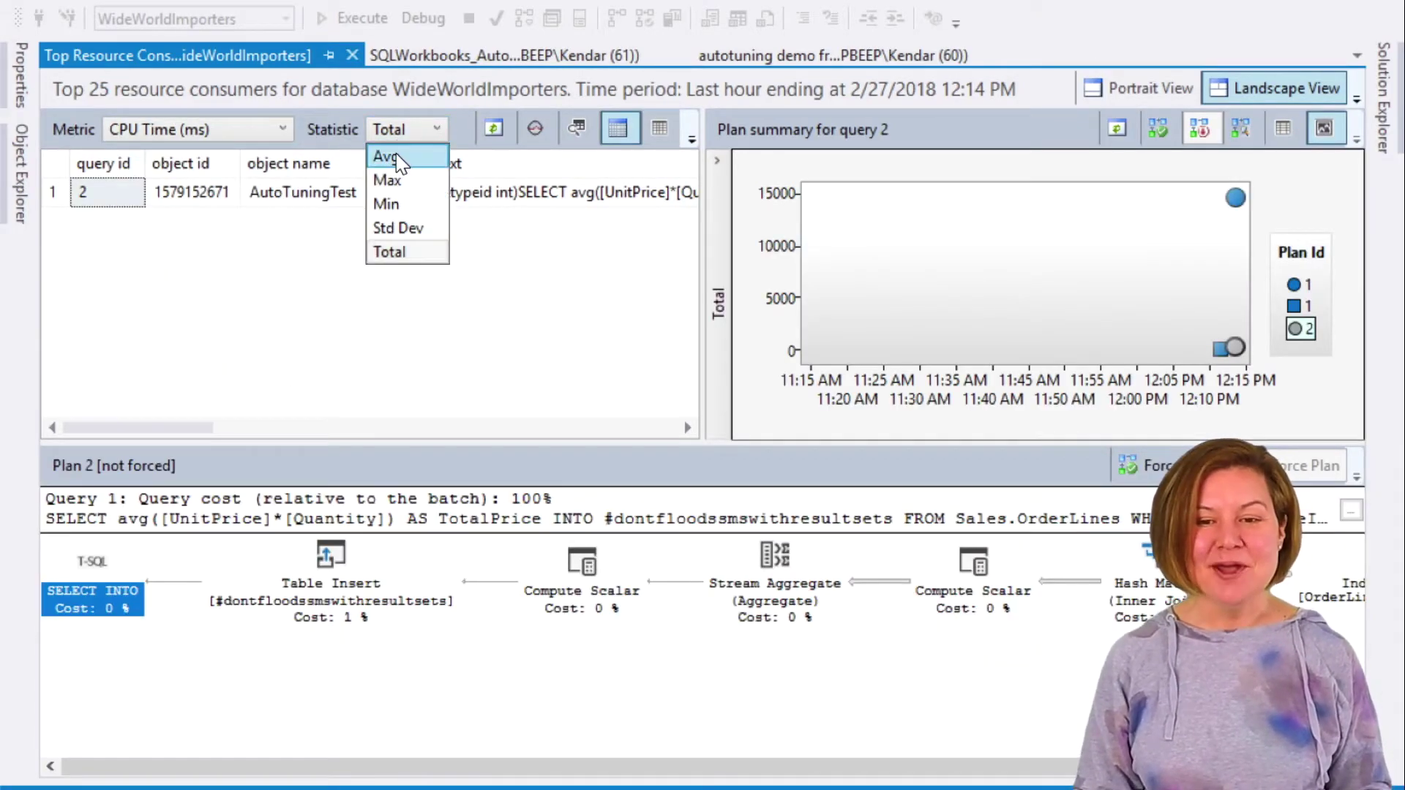
click(383, 151)
click(301, 196)
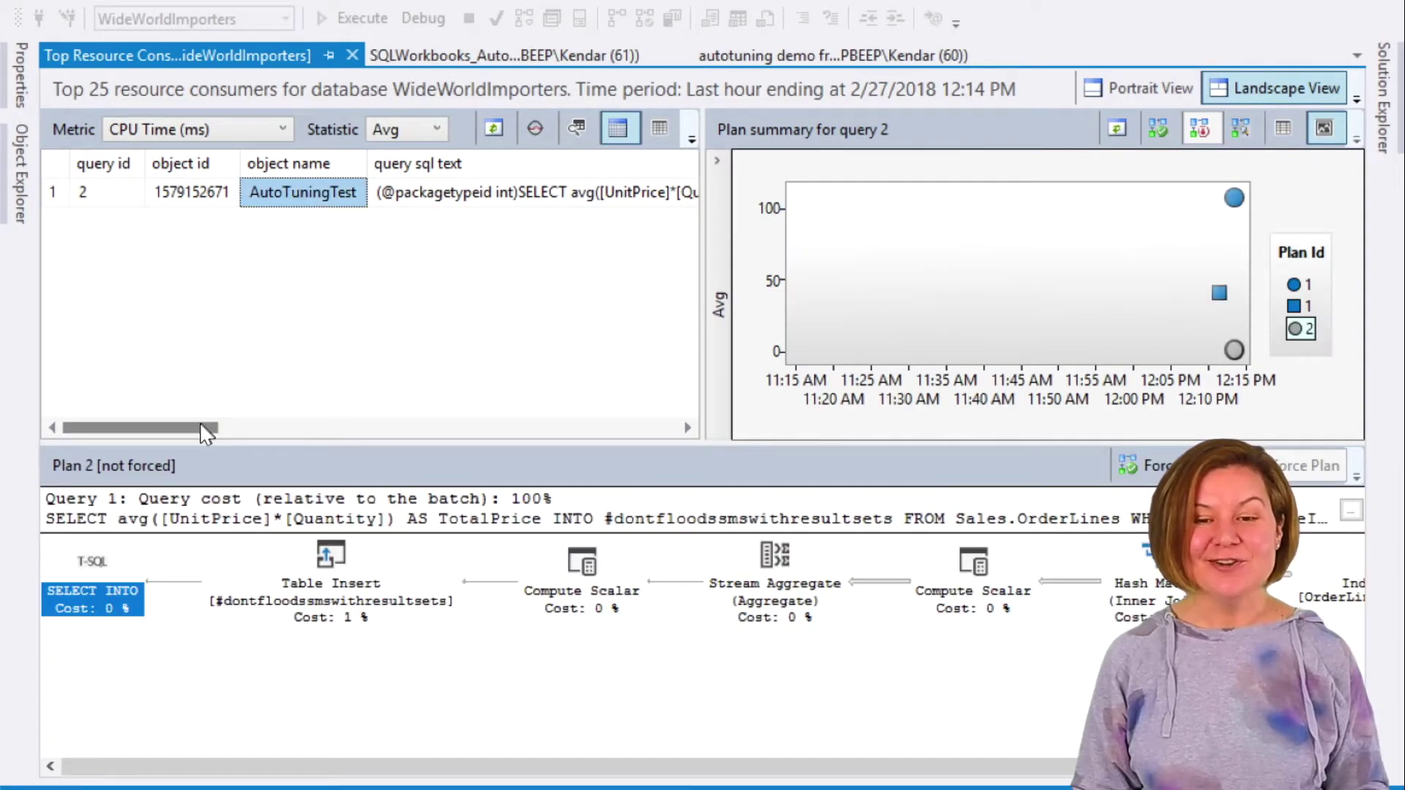
drag(198, 431, 246, 438)
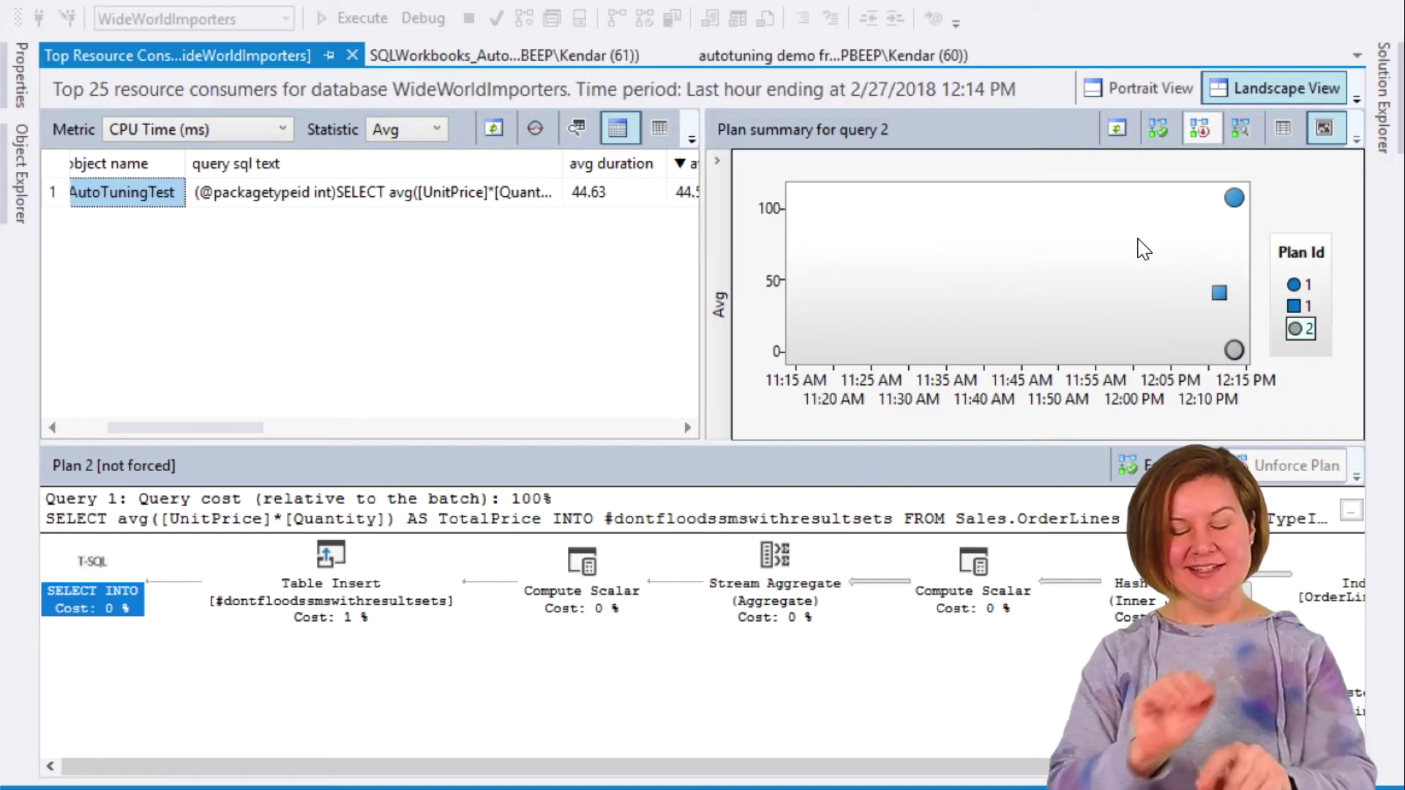
Display plan 1 of the AutoTuningTest query and examine its Merge Join and Hash Match operators
click(1232, 198)
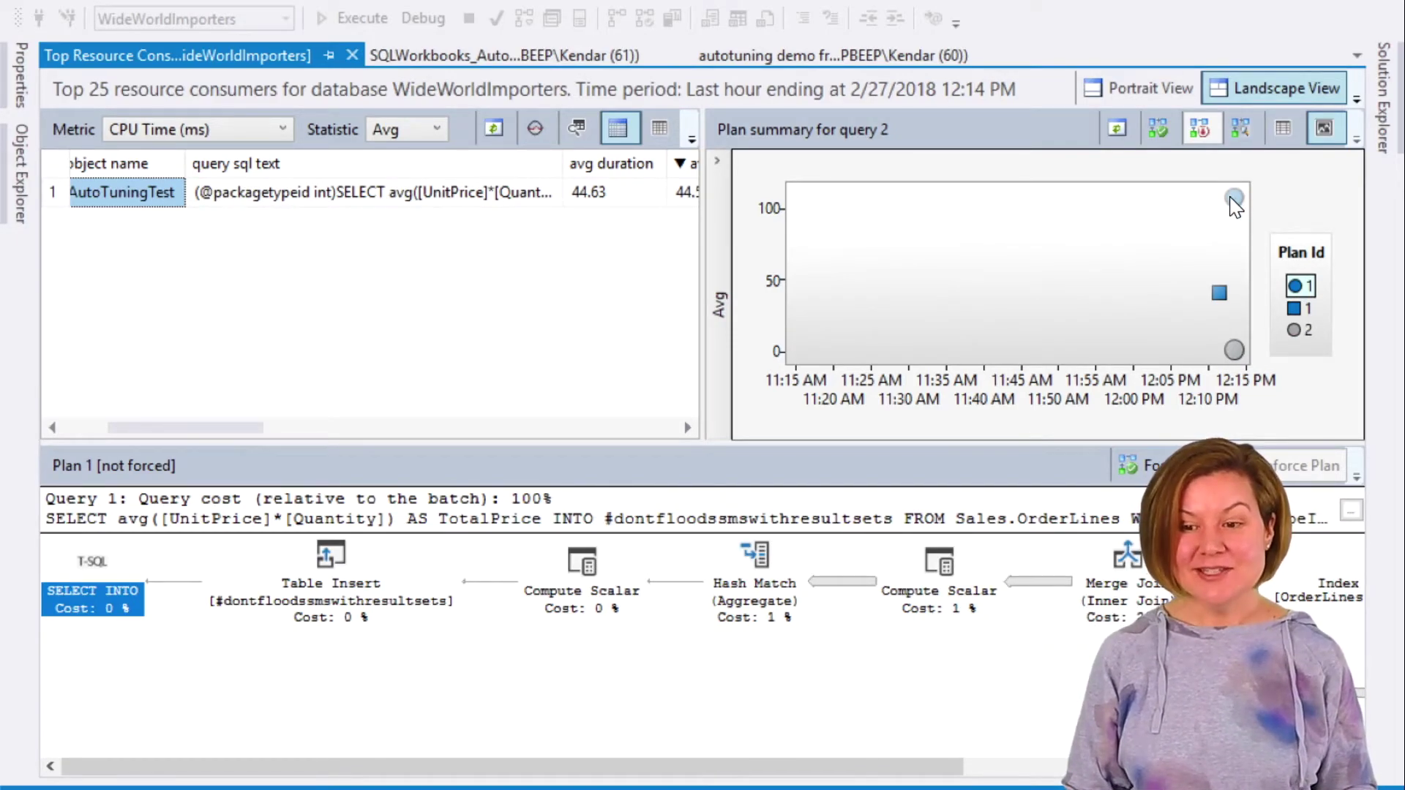
scroll(827, 707, right, 5)
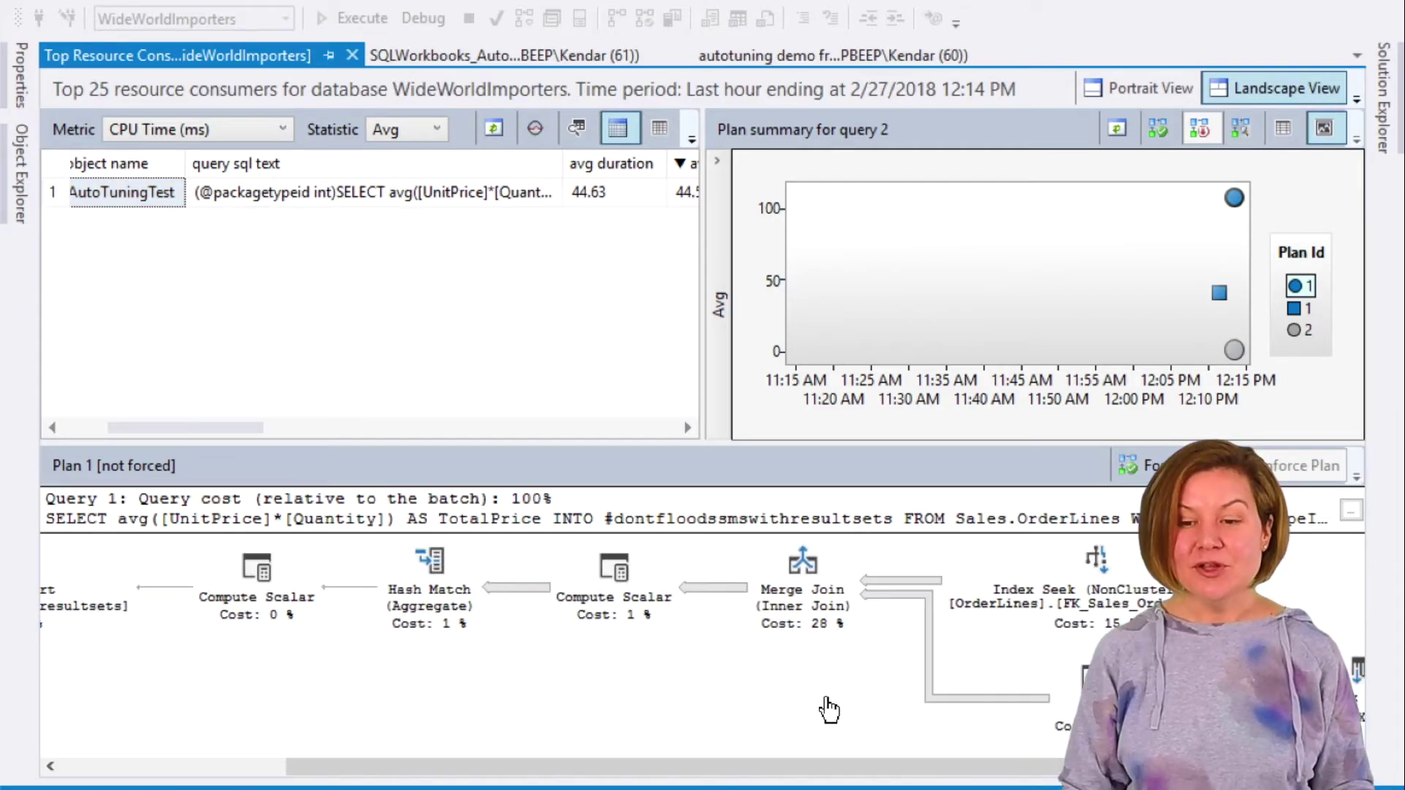
scroll(821, 708, right, 1)
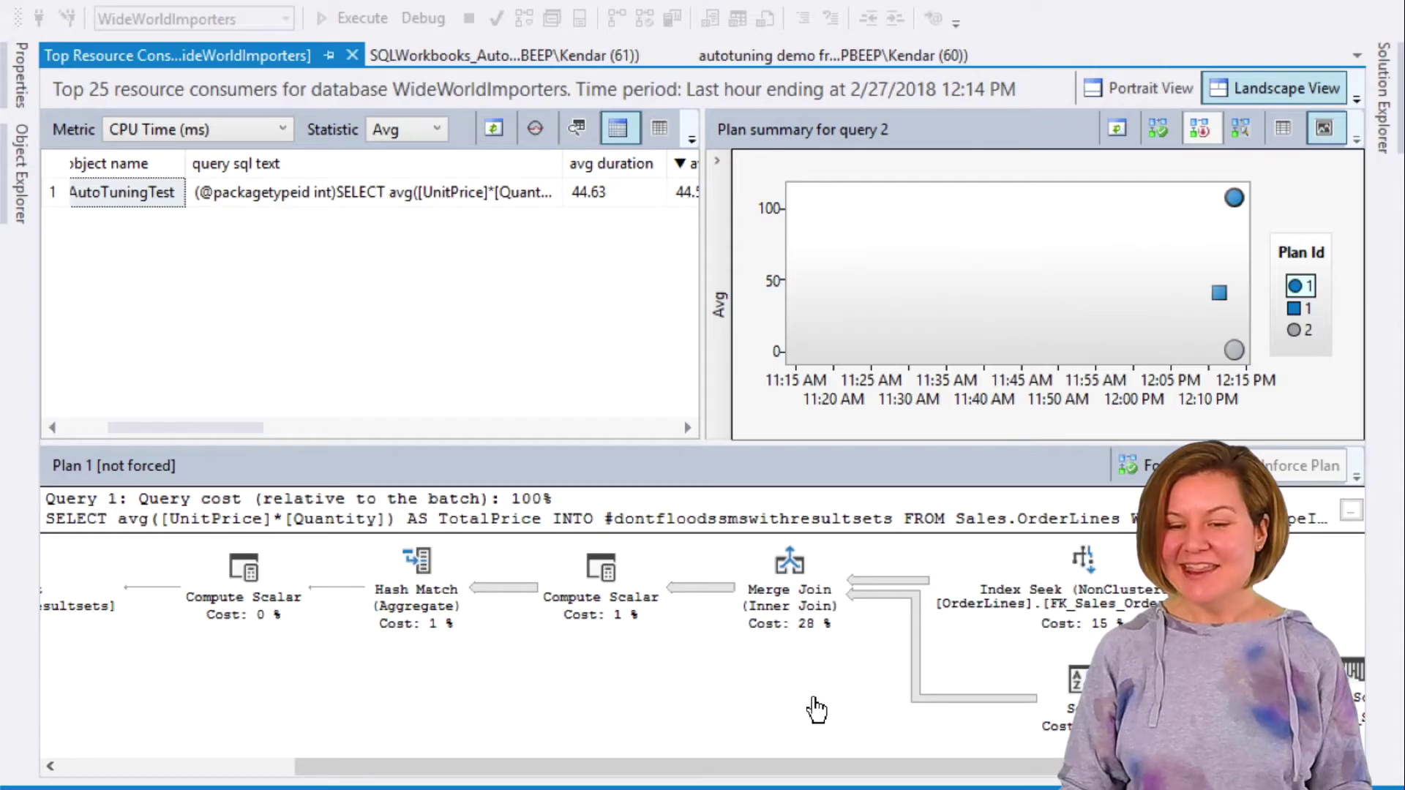
scroll(817, 709, right, 1)
click(775, 626)
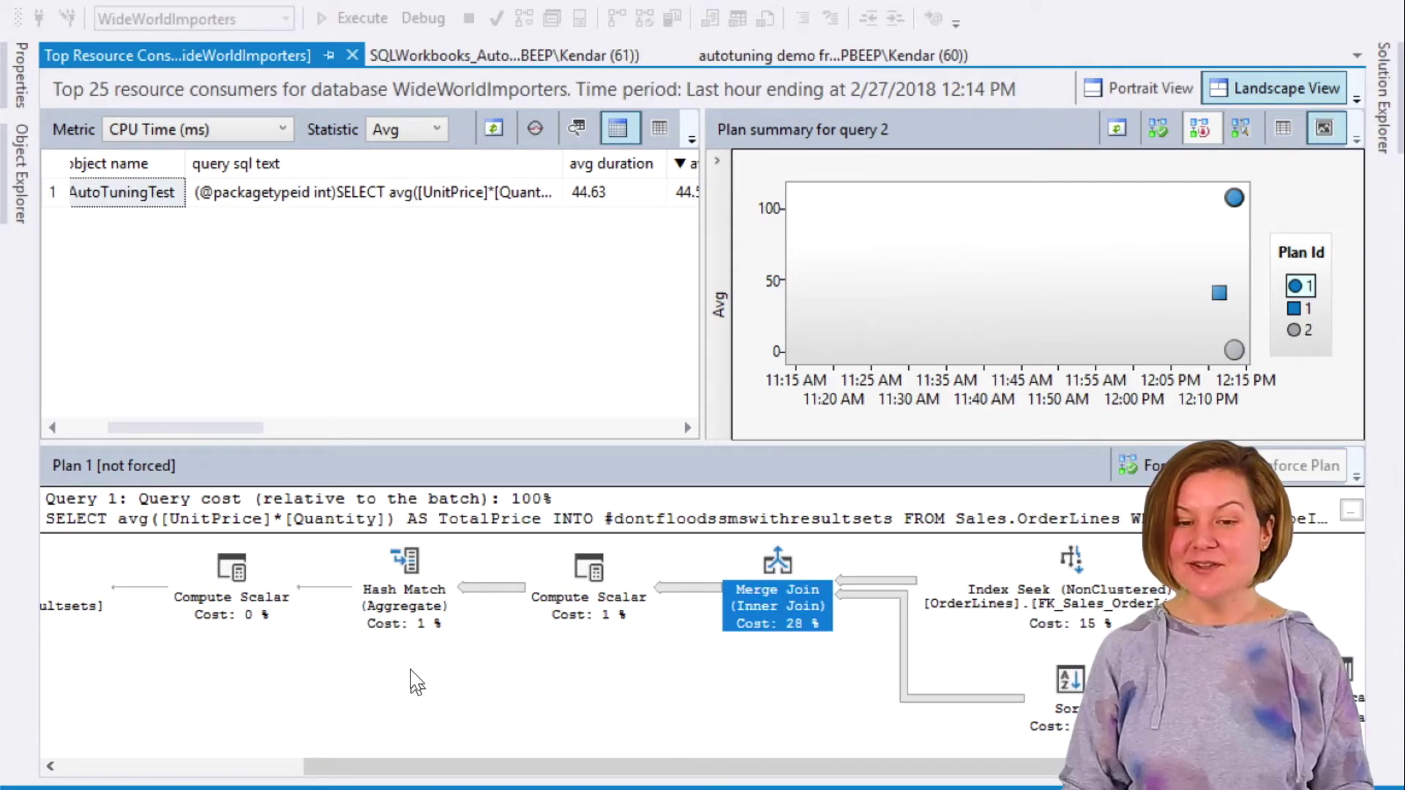
click(403, 626)
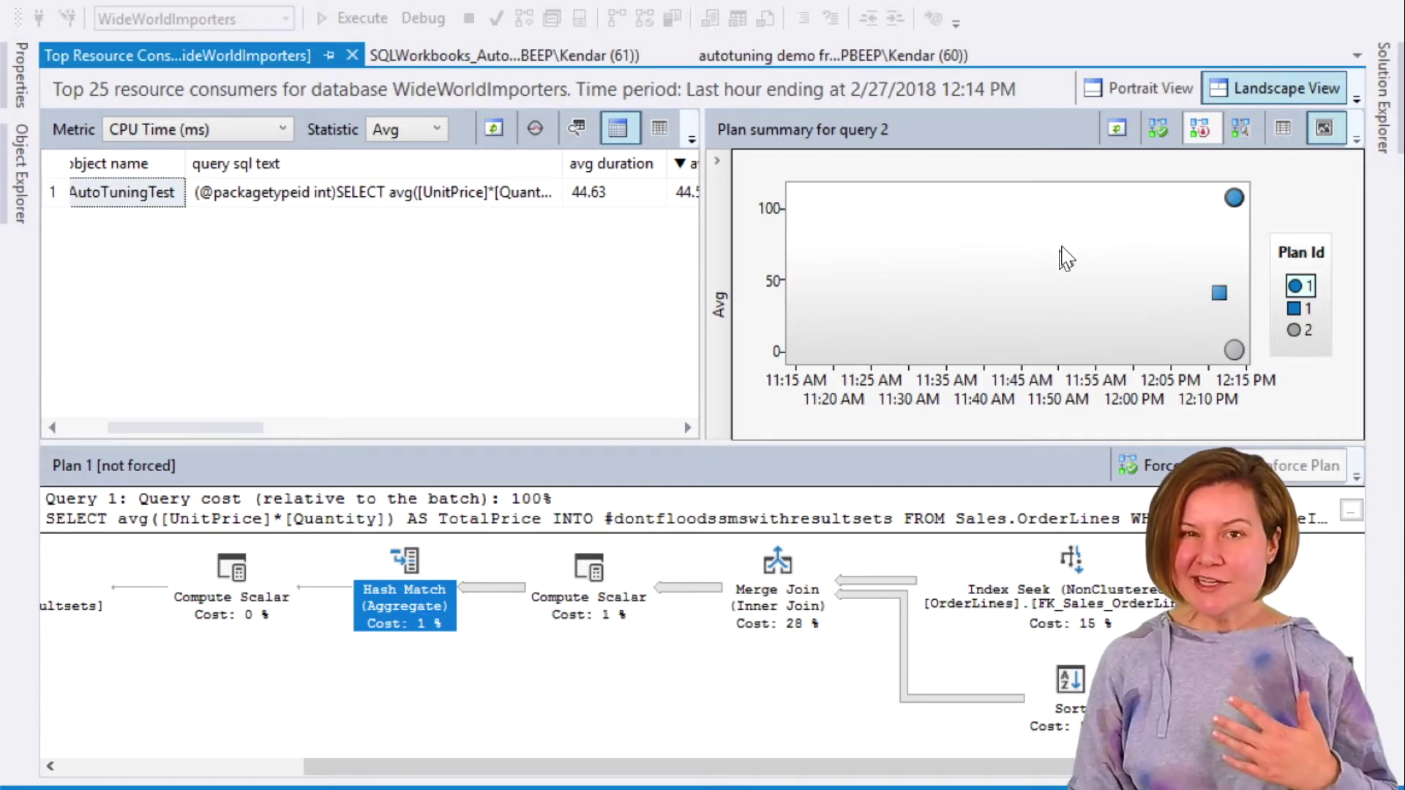
Inspect the plan 1 runtime details for its latest interval, including execution count and average CPU time
mouse_move(1234, 197)
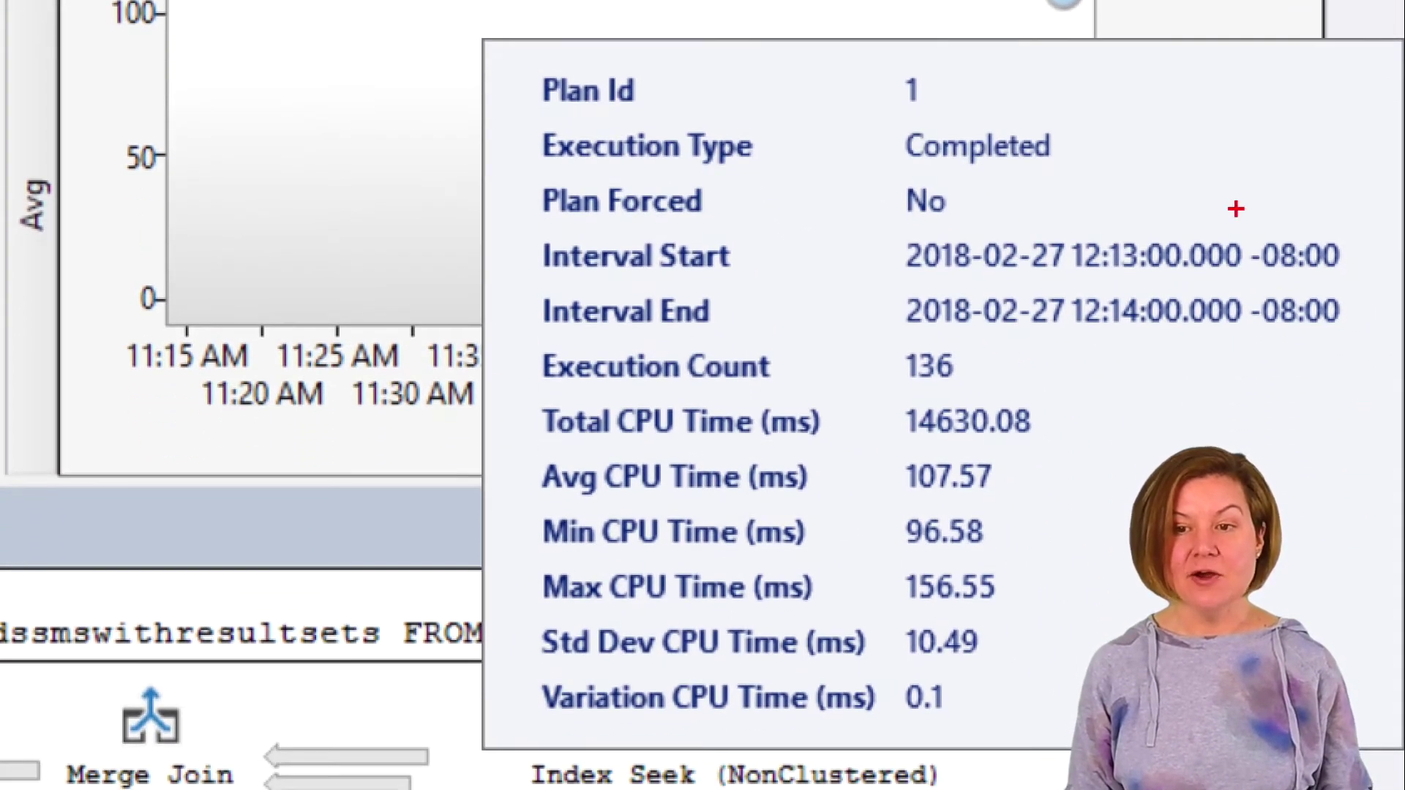
drag(869, 89, 748, 75)
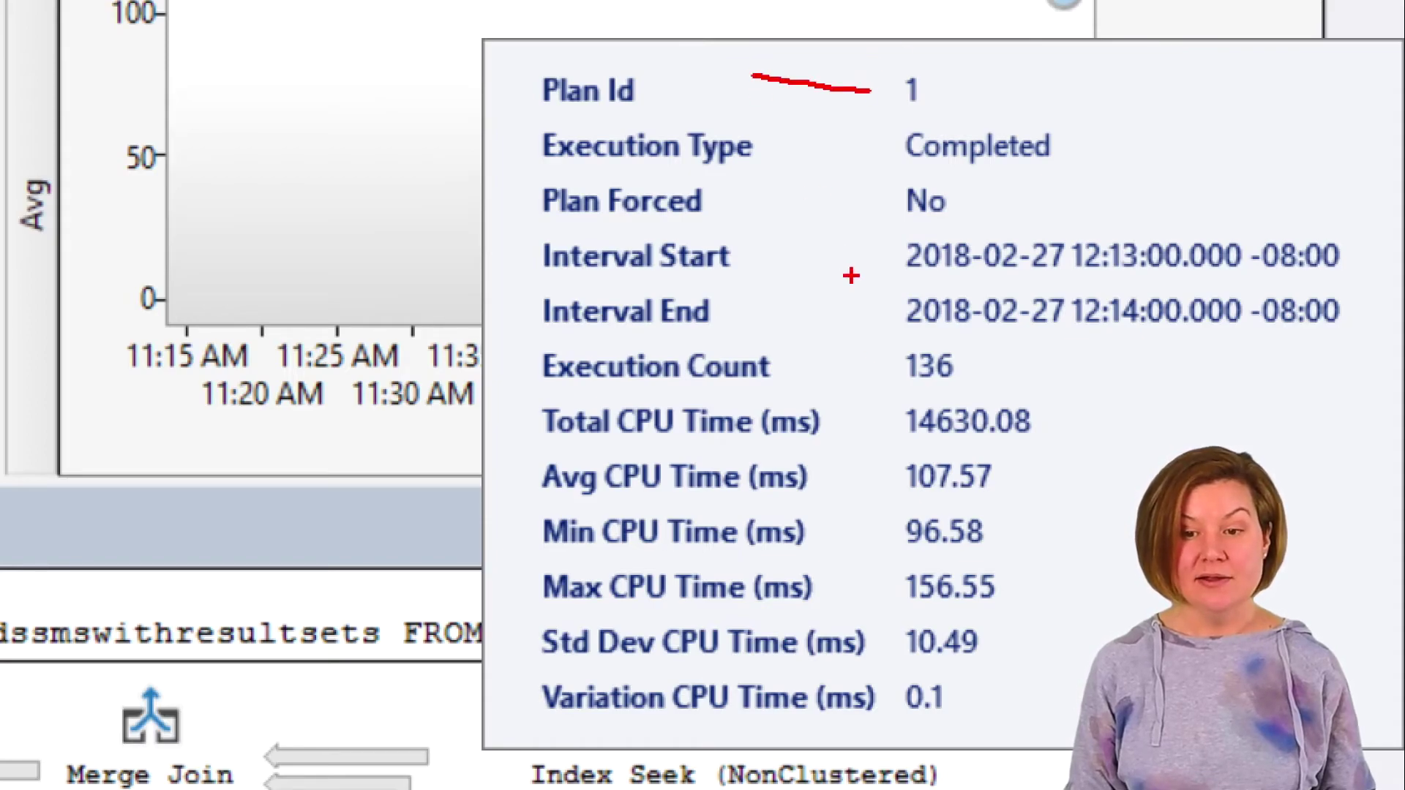
drag(885, 368, 818, 371)
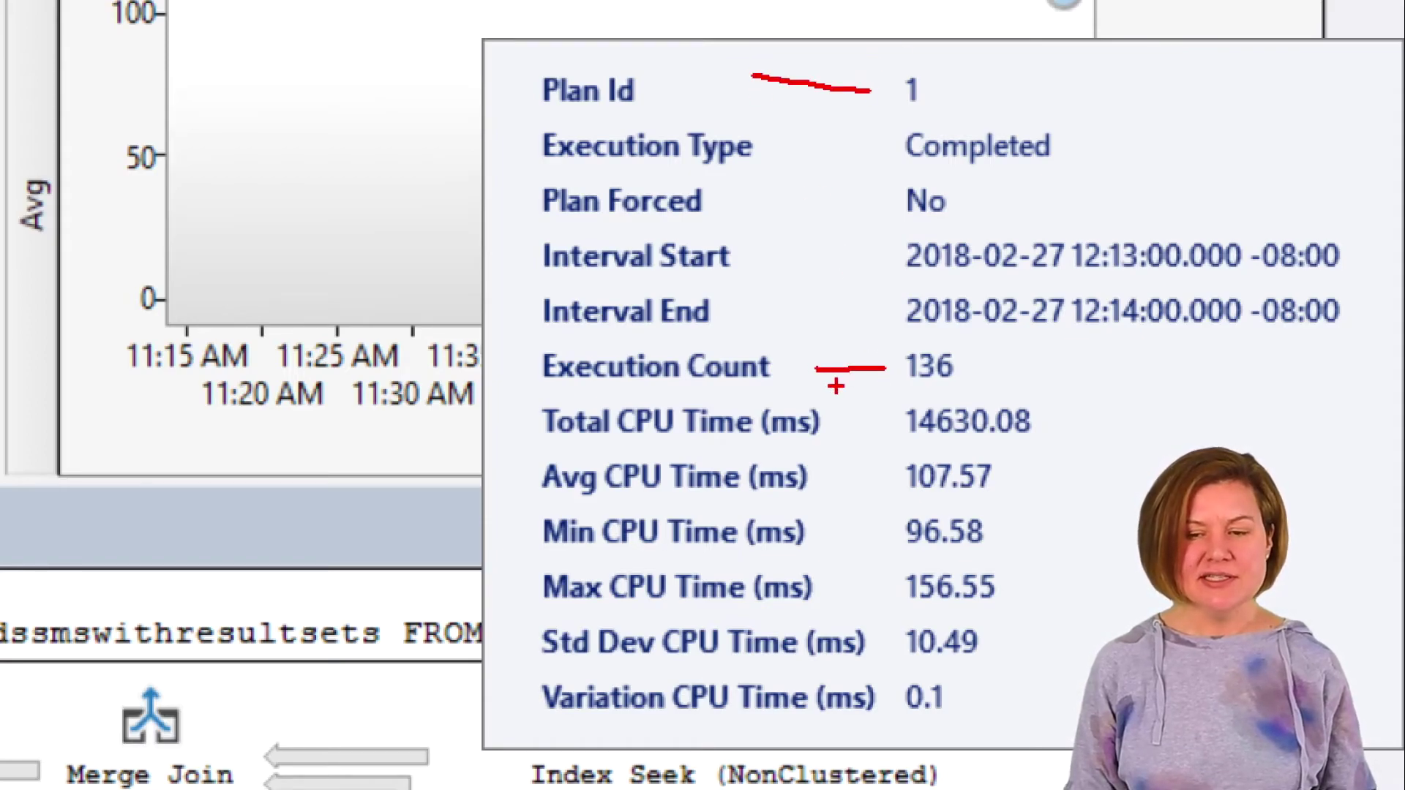
drag(899, 480, 847, 476)
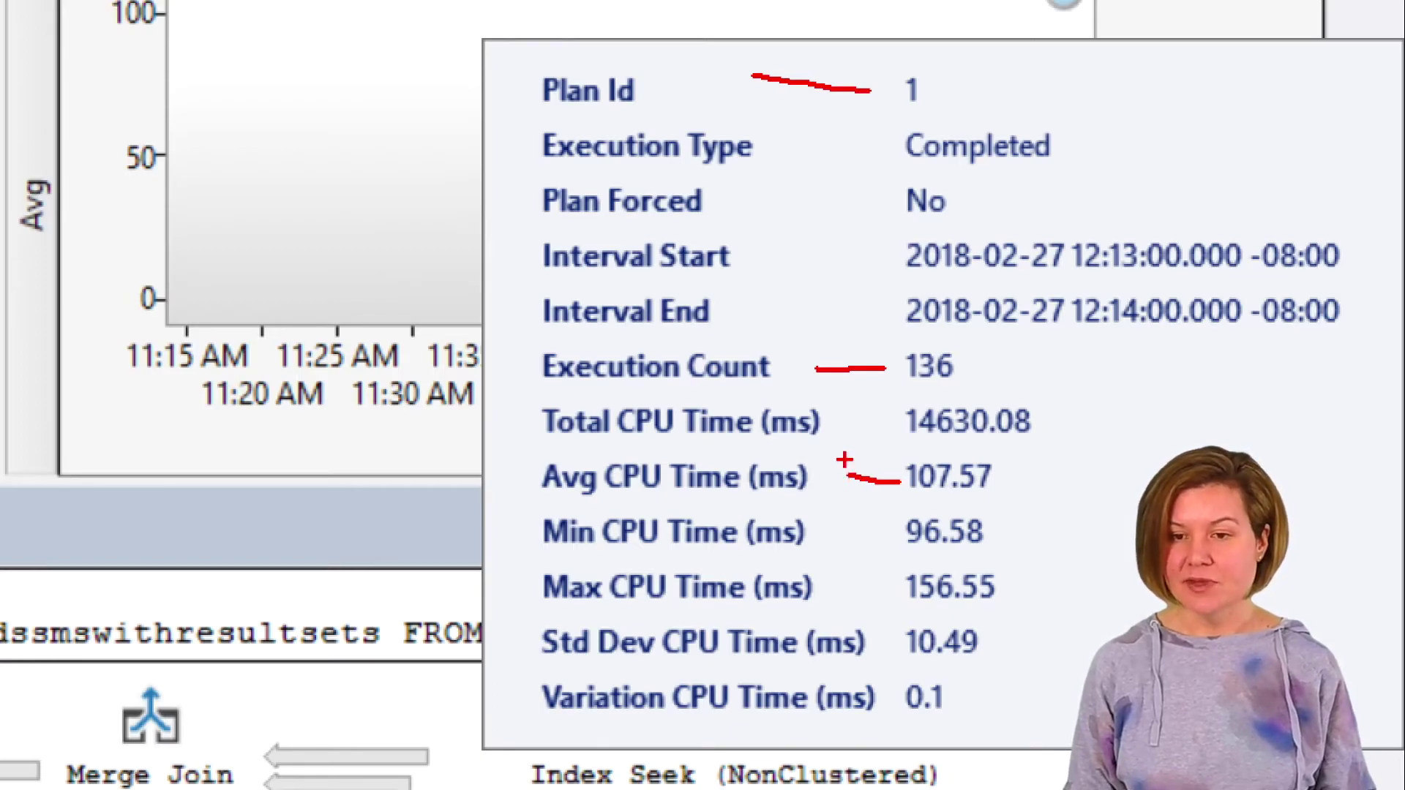
key(Escape)
Display plan 2 of the AutoTuningTest query and inspect its runtime details, including execution count and average CPU time
click(1233, 351)
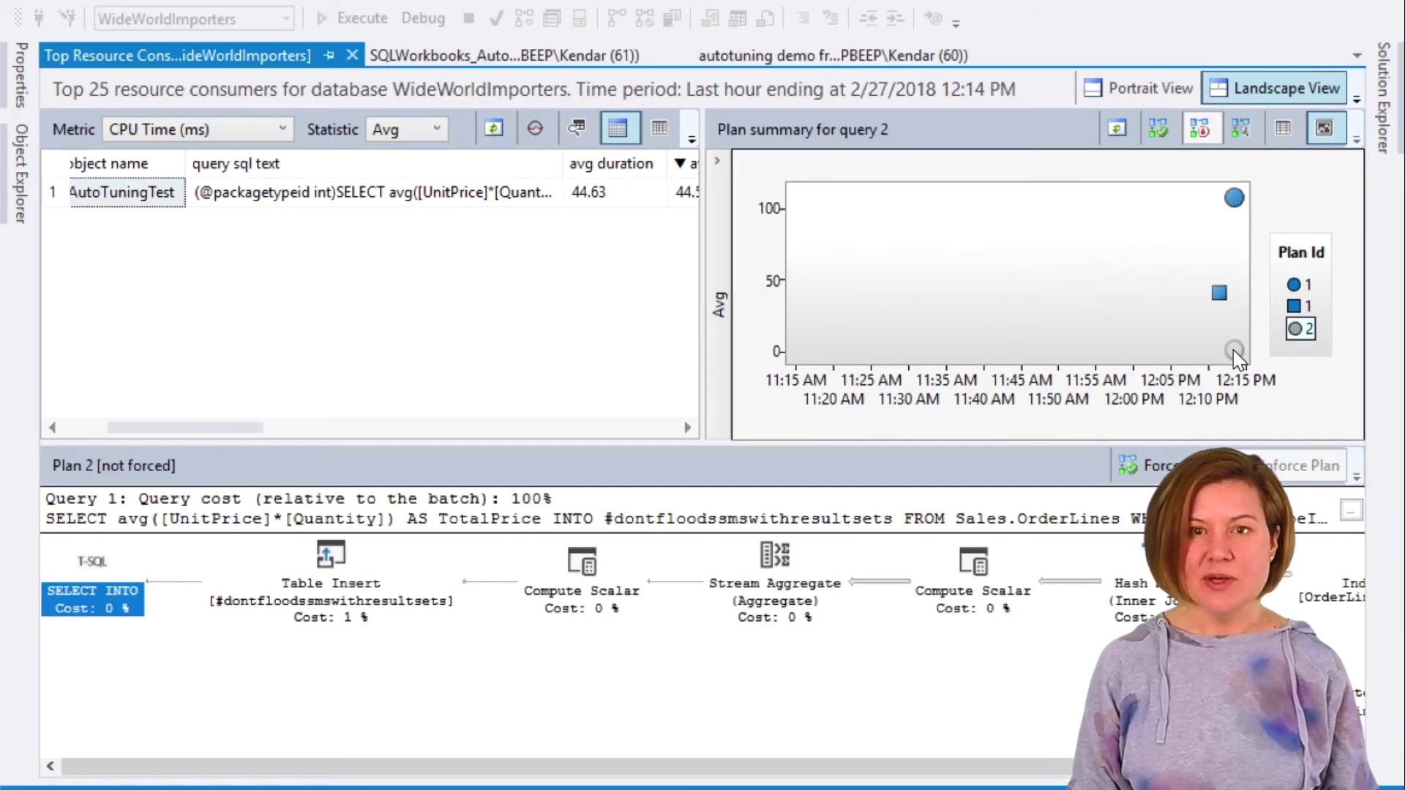
mouse_move(1232, 350)
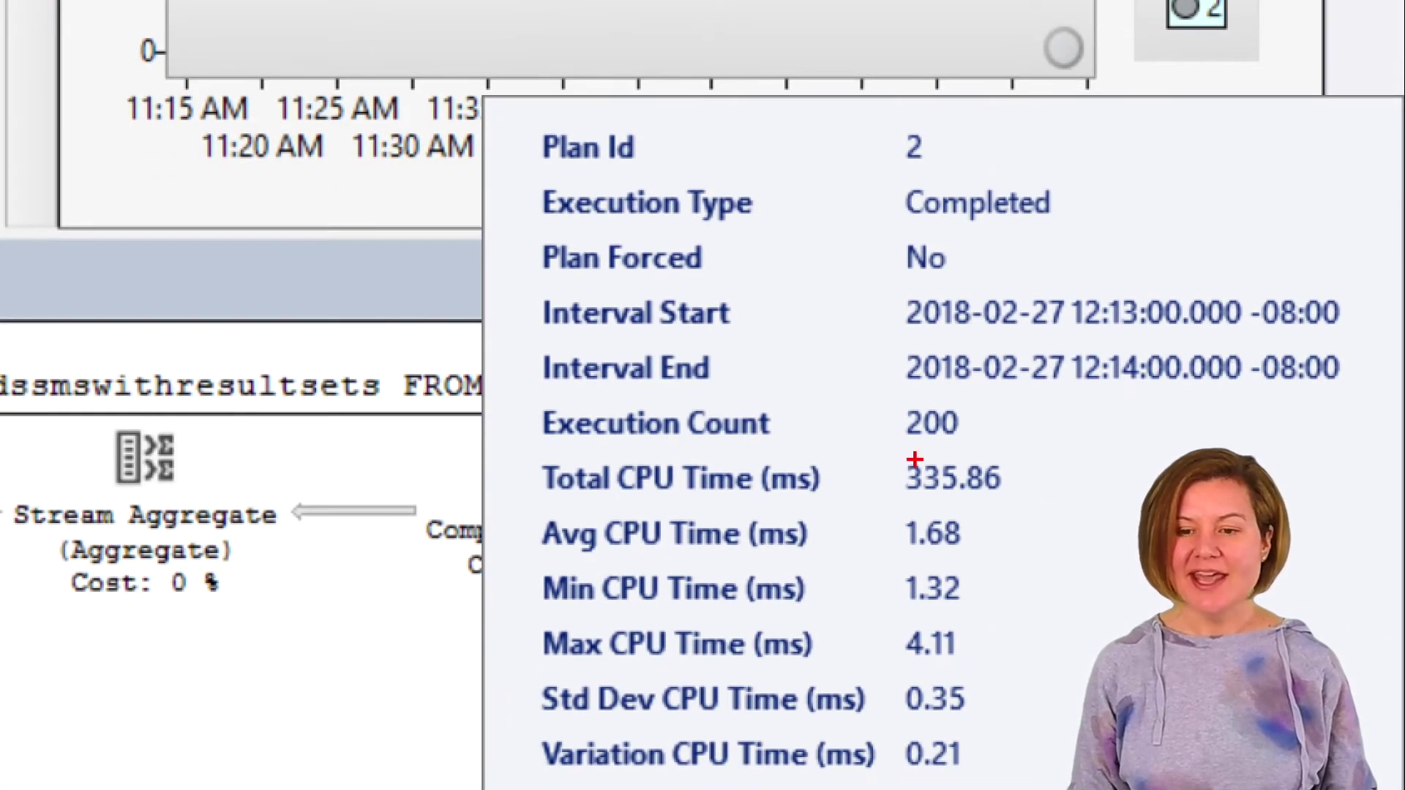
drag(891, 417, 832, 409)
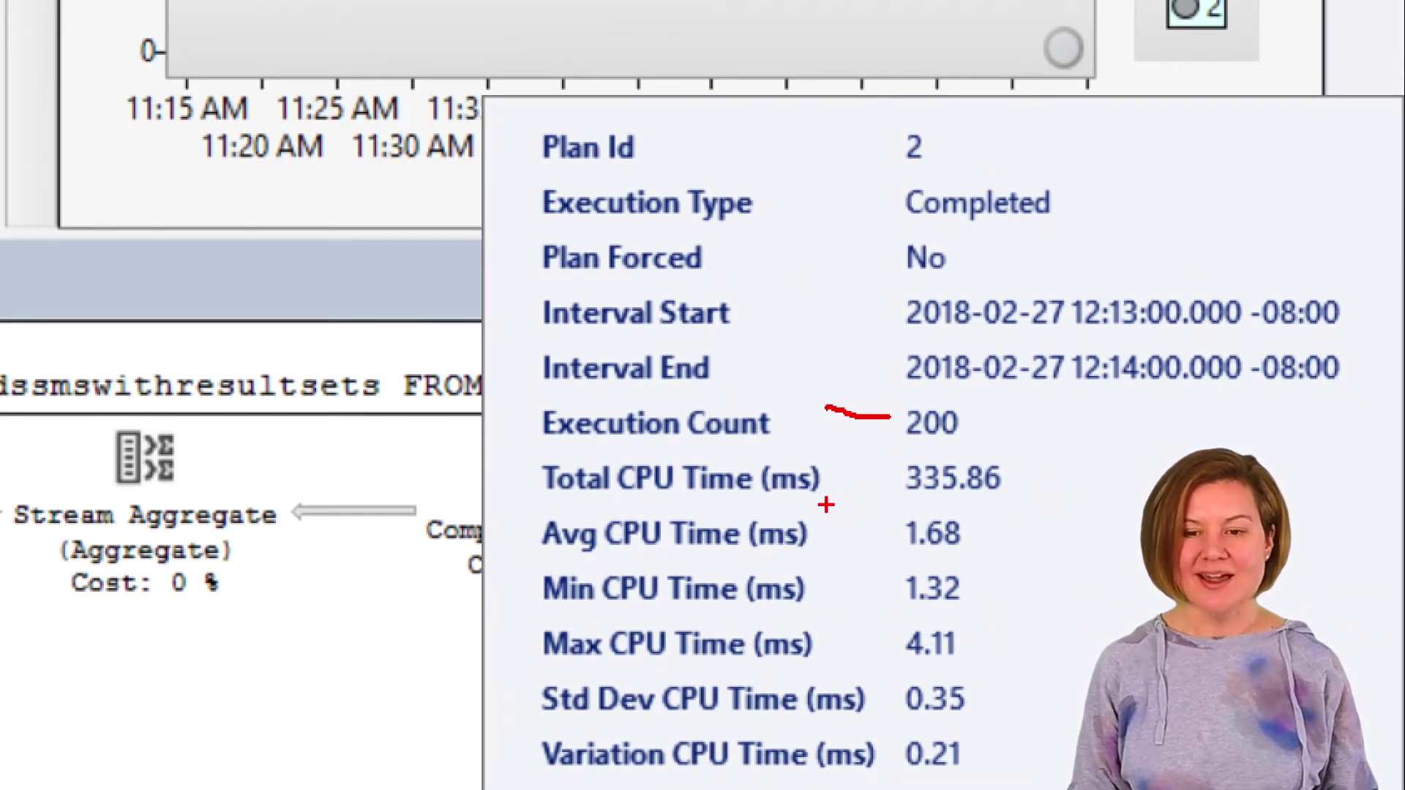
drag(879, 531, 837, 533)
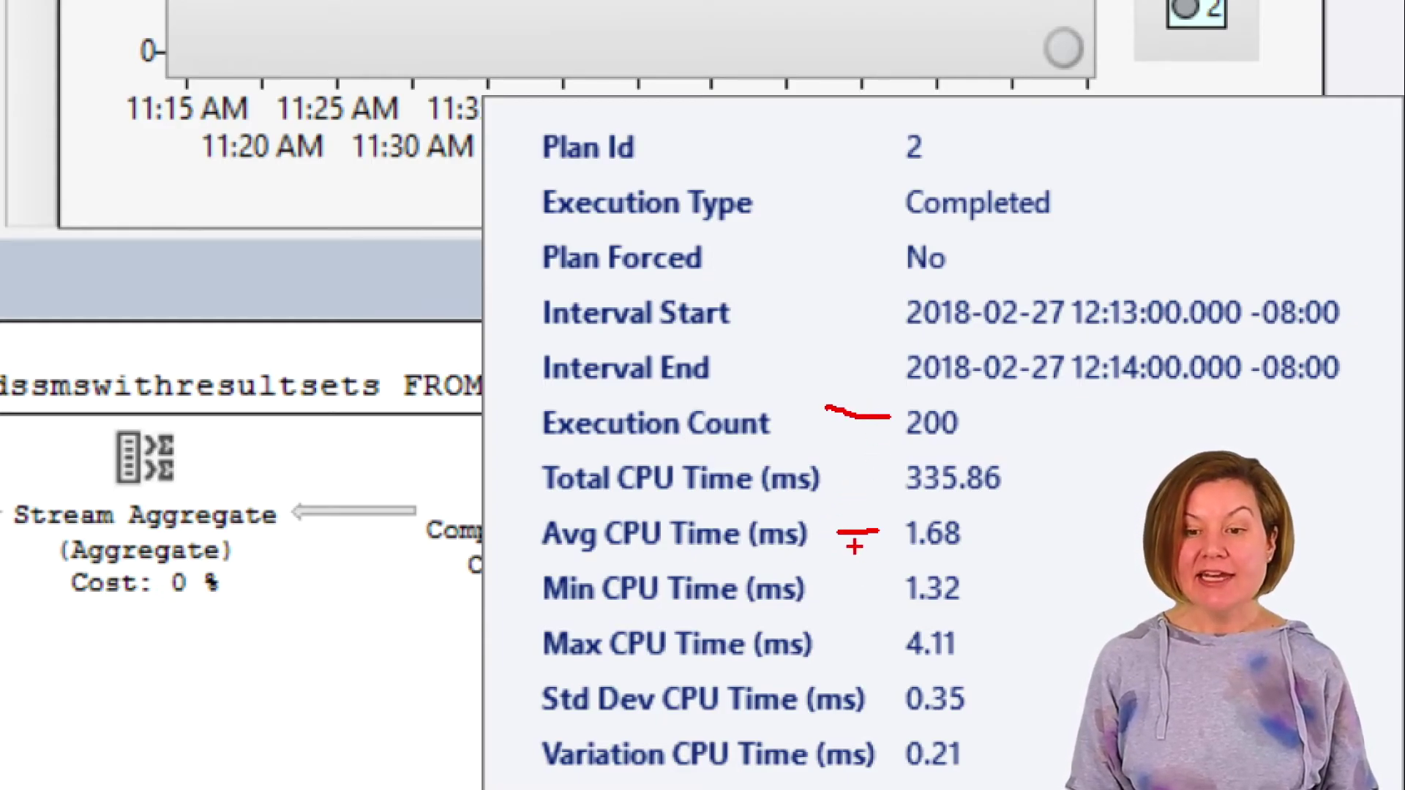
mouse_move(854, 562)
mouse_down()
mouse_move(988, 538)
mouse_move(585, 497)
mouse_move(557, 562)
mouse_move(890, 575)
mouse_up()
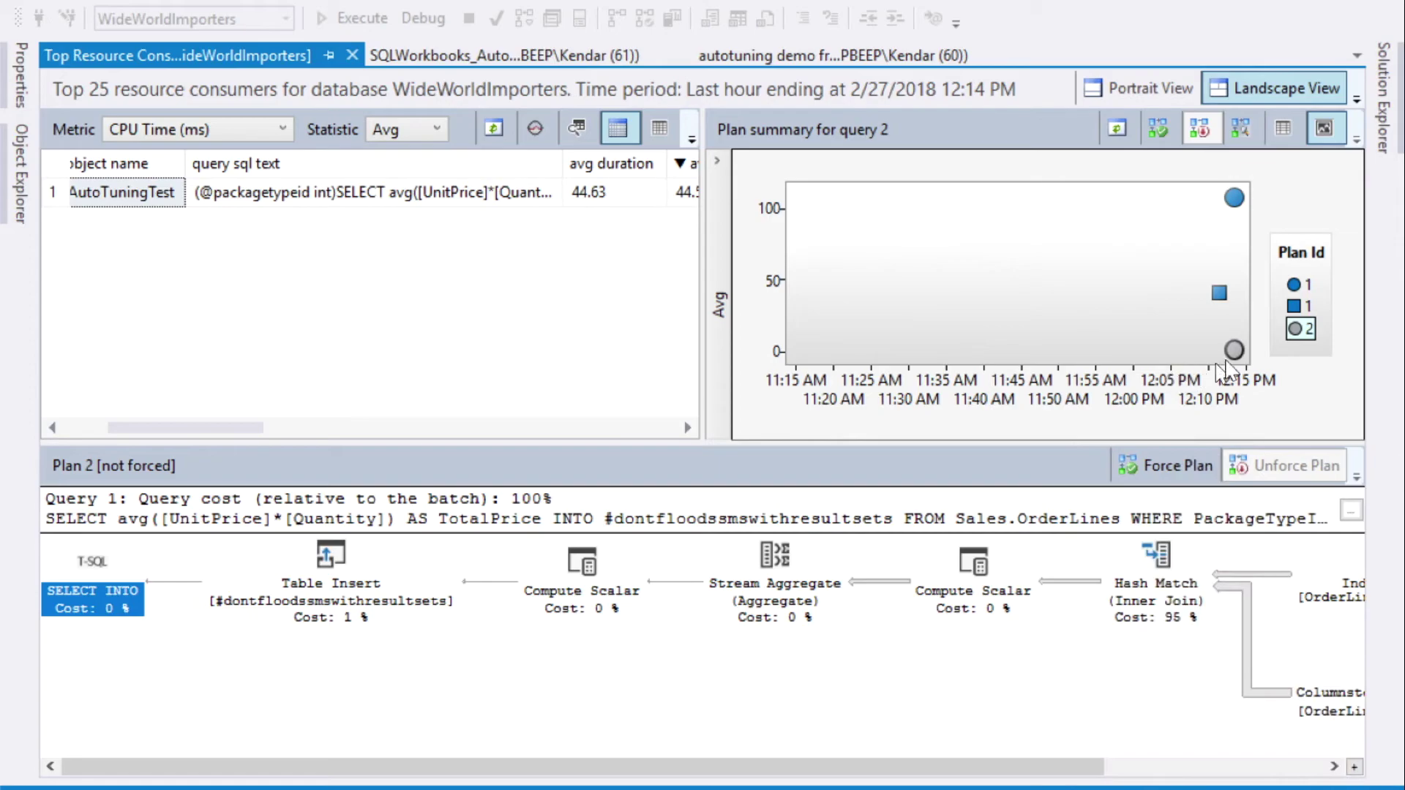
mouse_move(1236, 355)
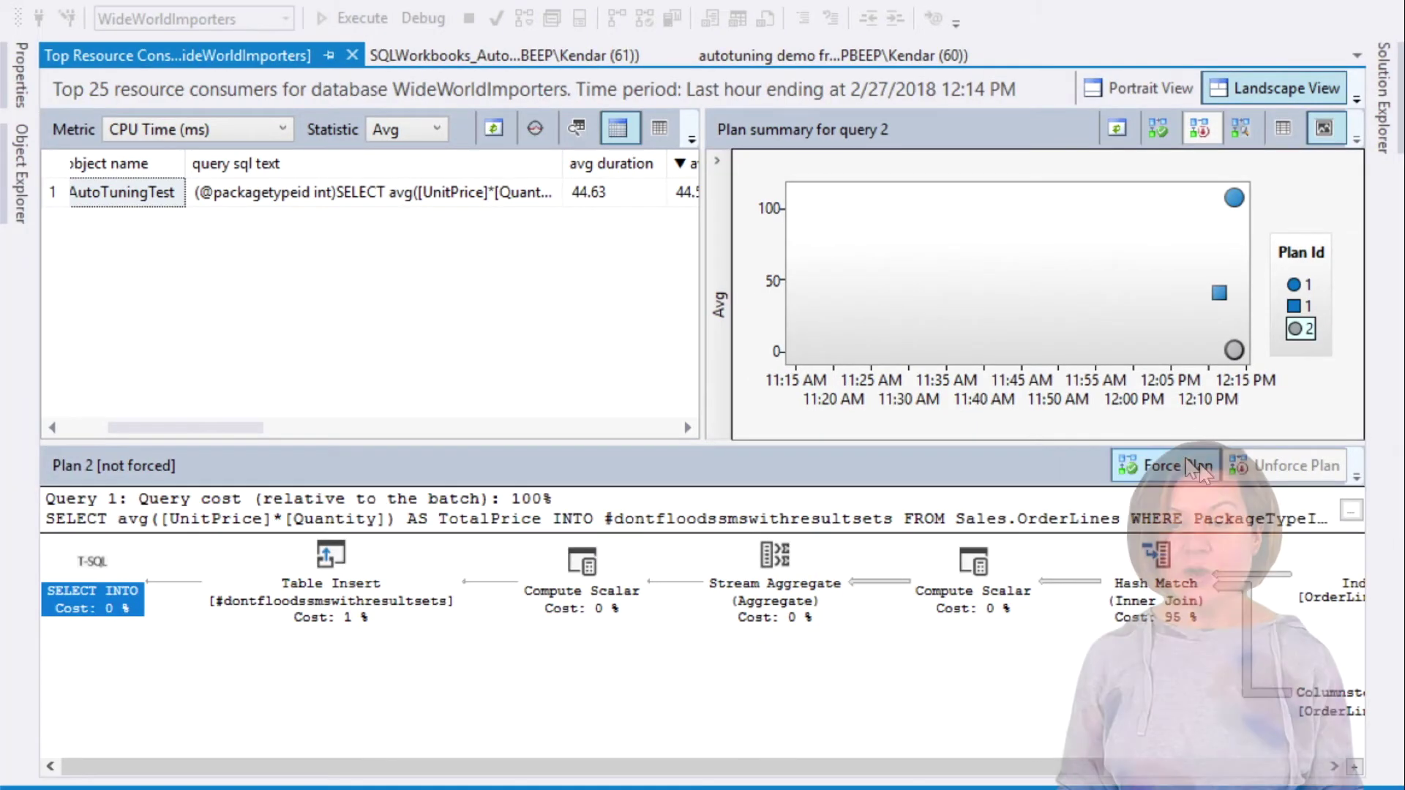
Force plan 2 for query 2 and examine the plan's Hash Match and Stream Aggregate operators
click(850, 433)
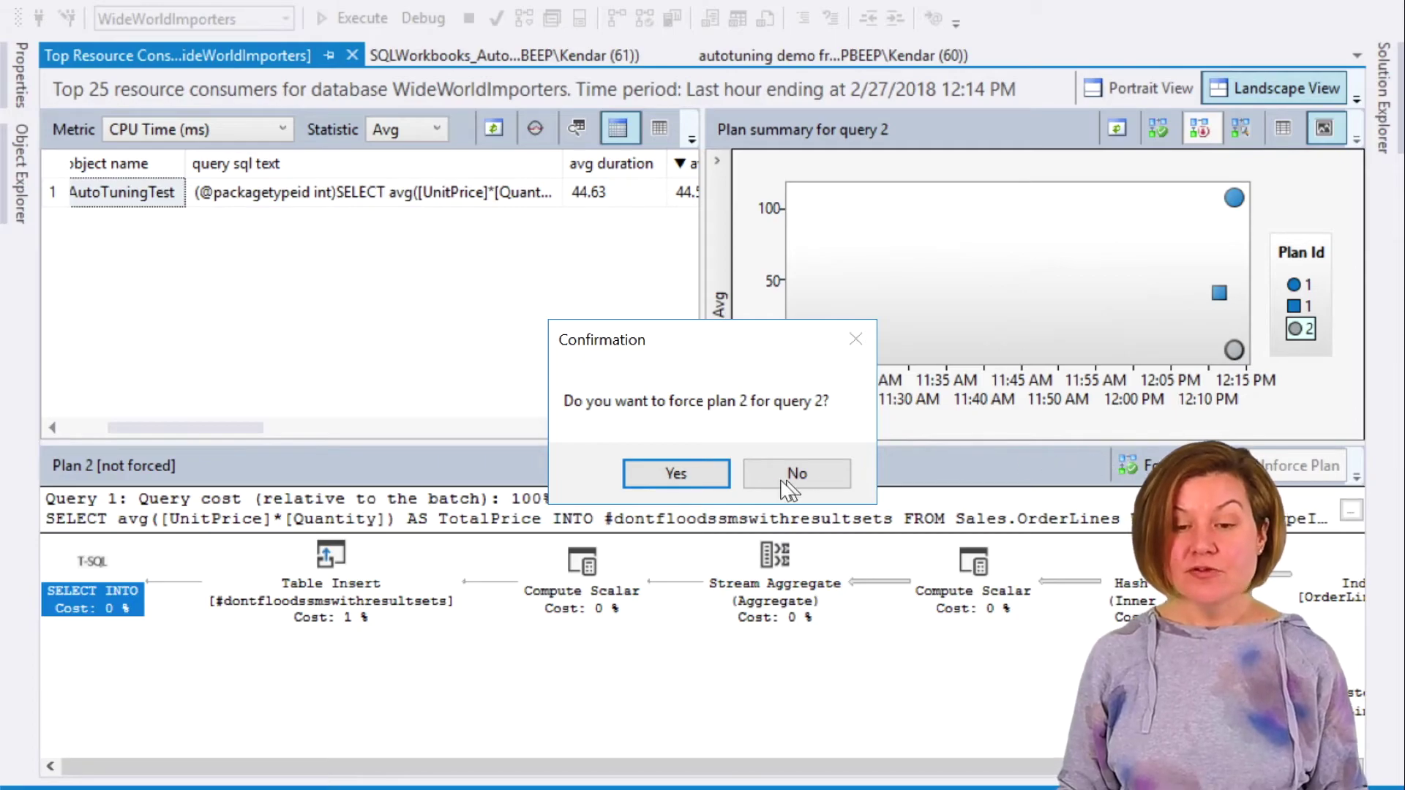
click(696, 469)
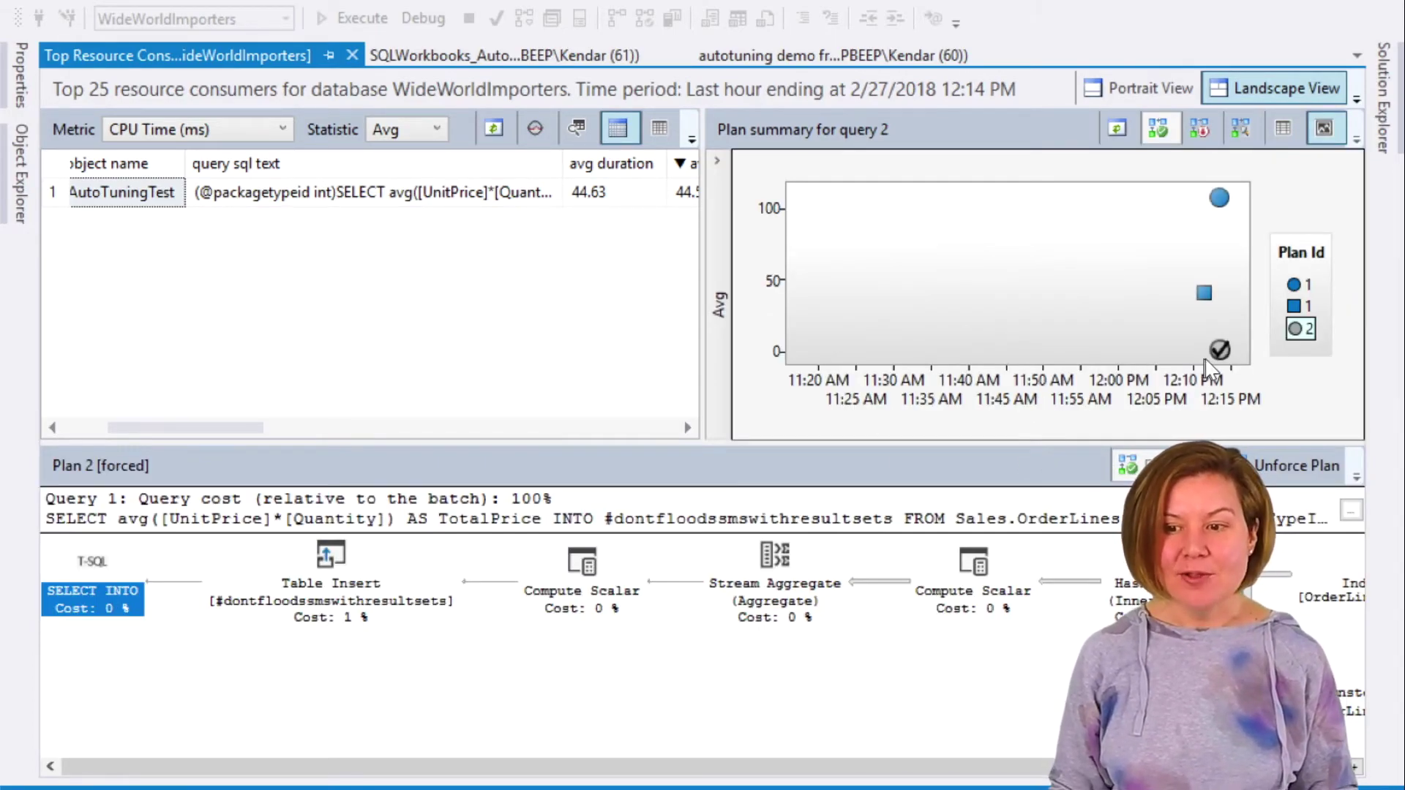
scroll(879, 674, right, 3)
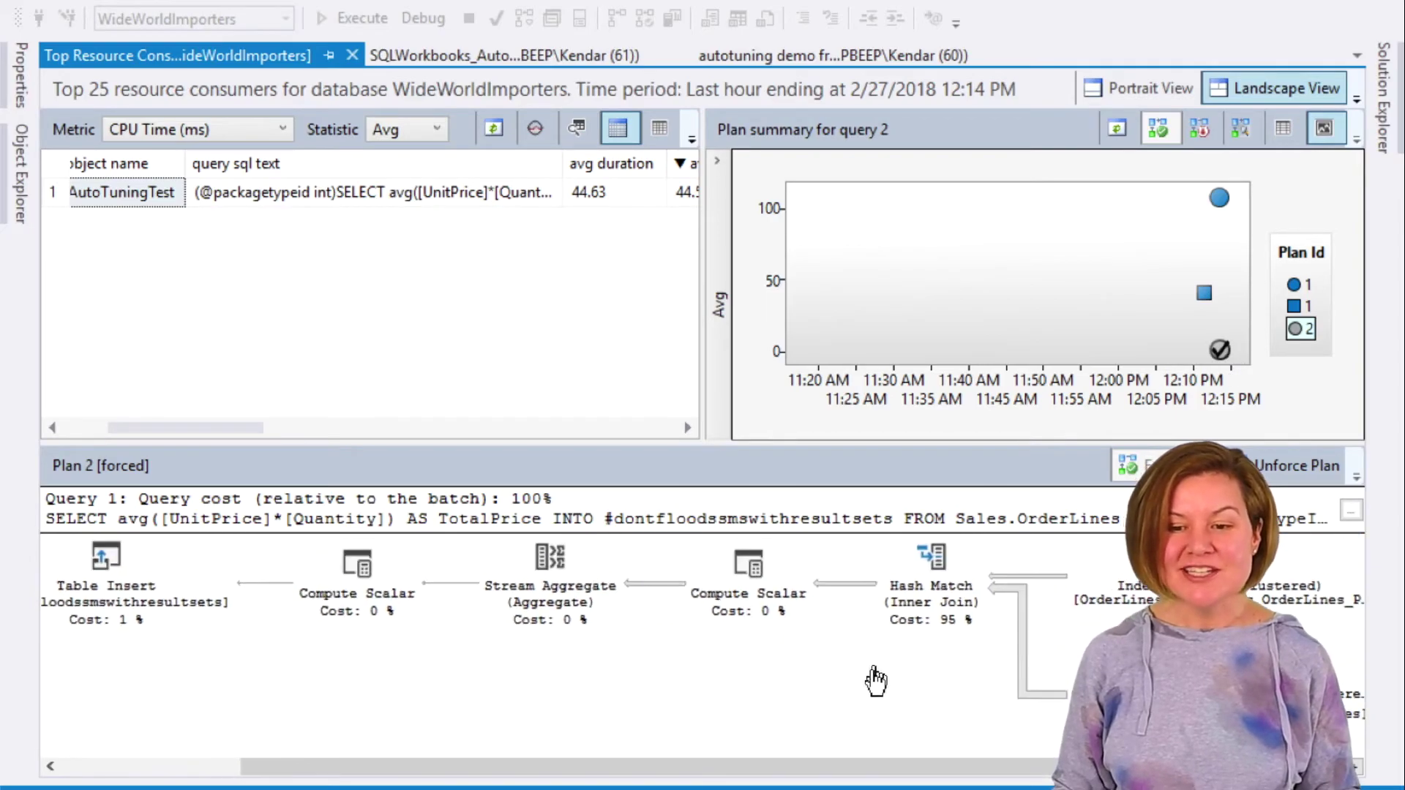
click(915, 622)
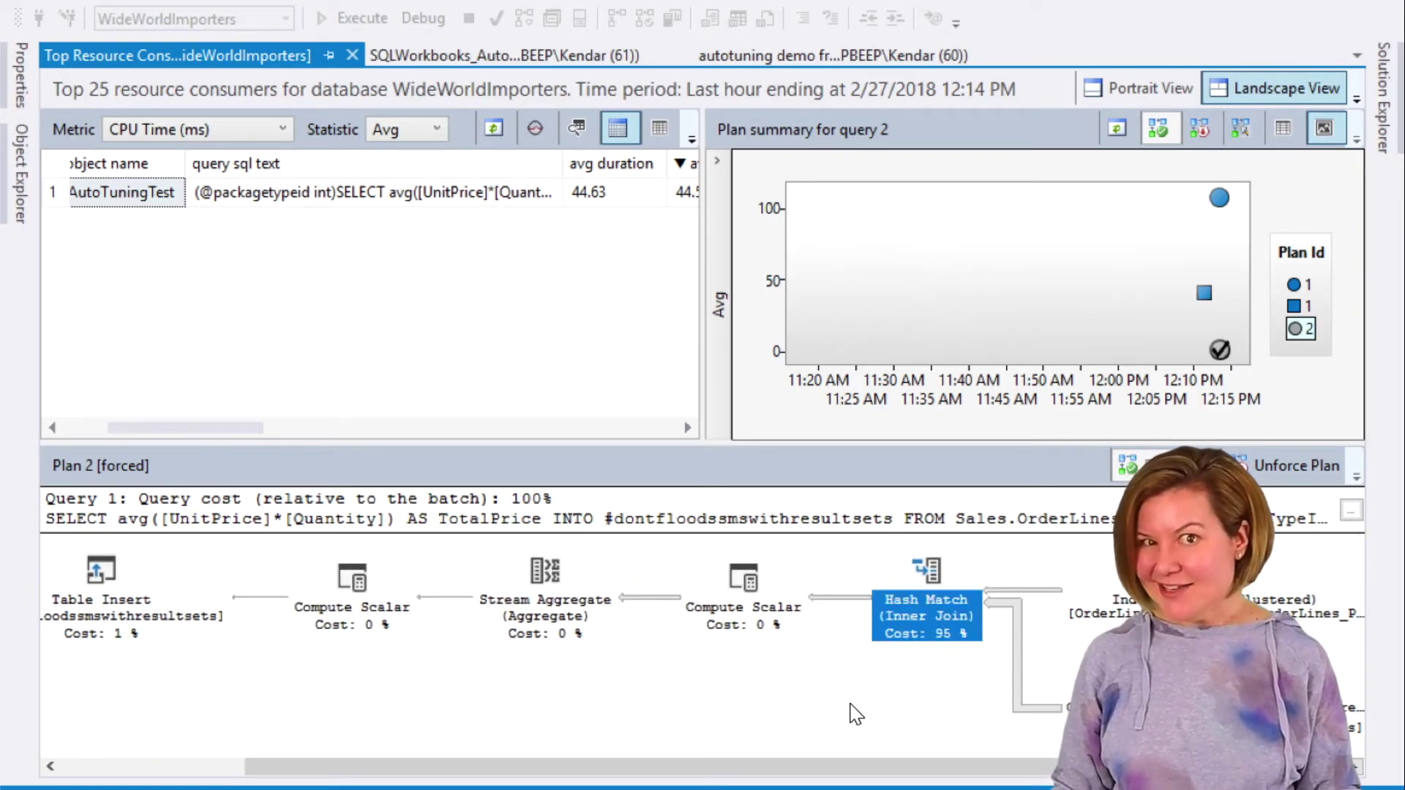
click(548, 626)
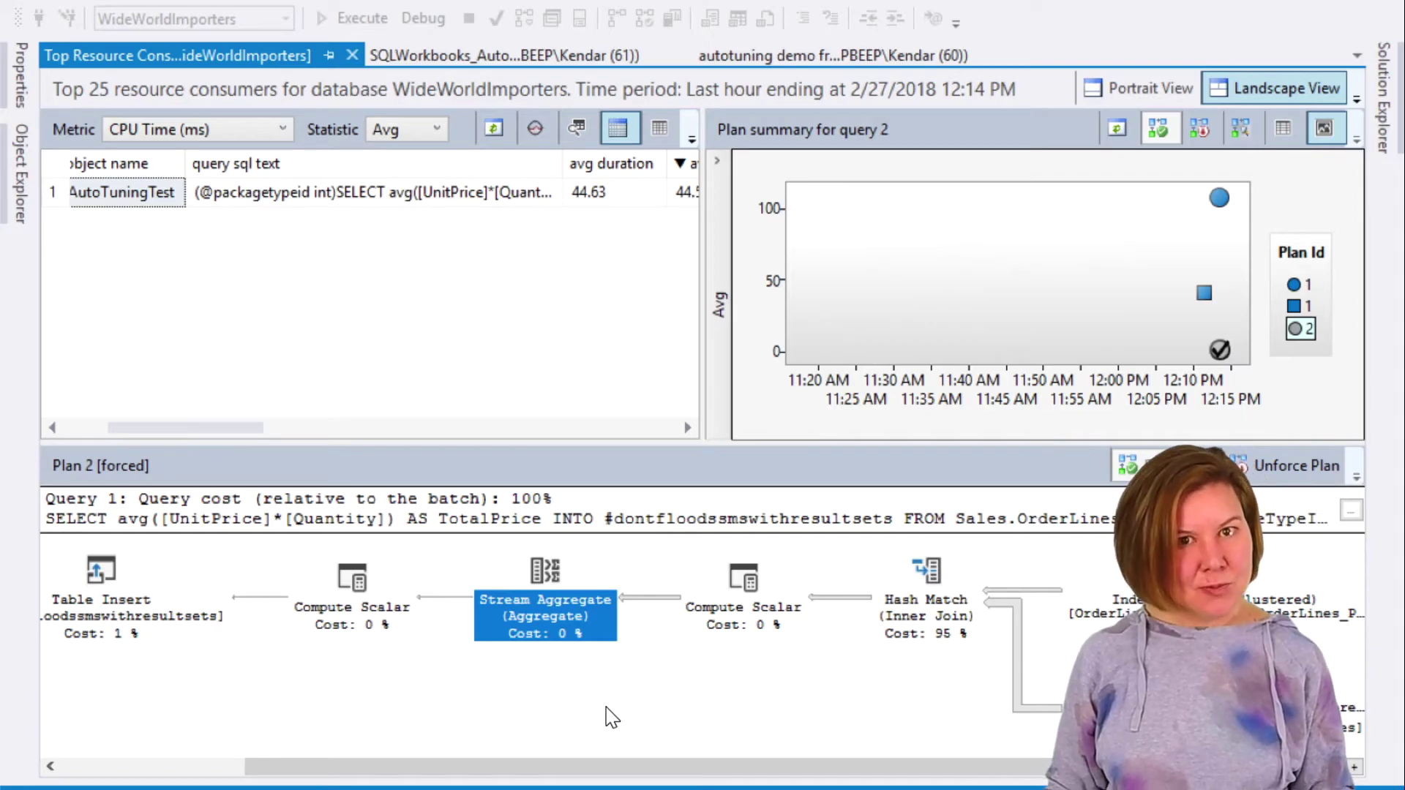
click(595, 56)
key(ctrl+r)
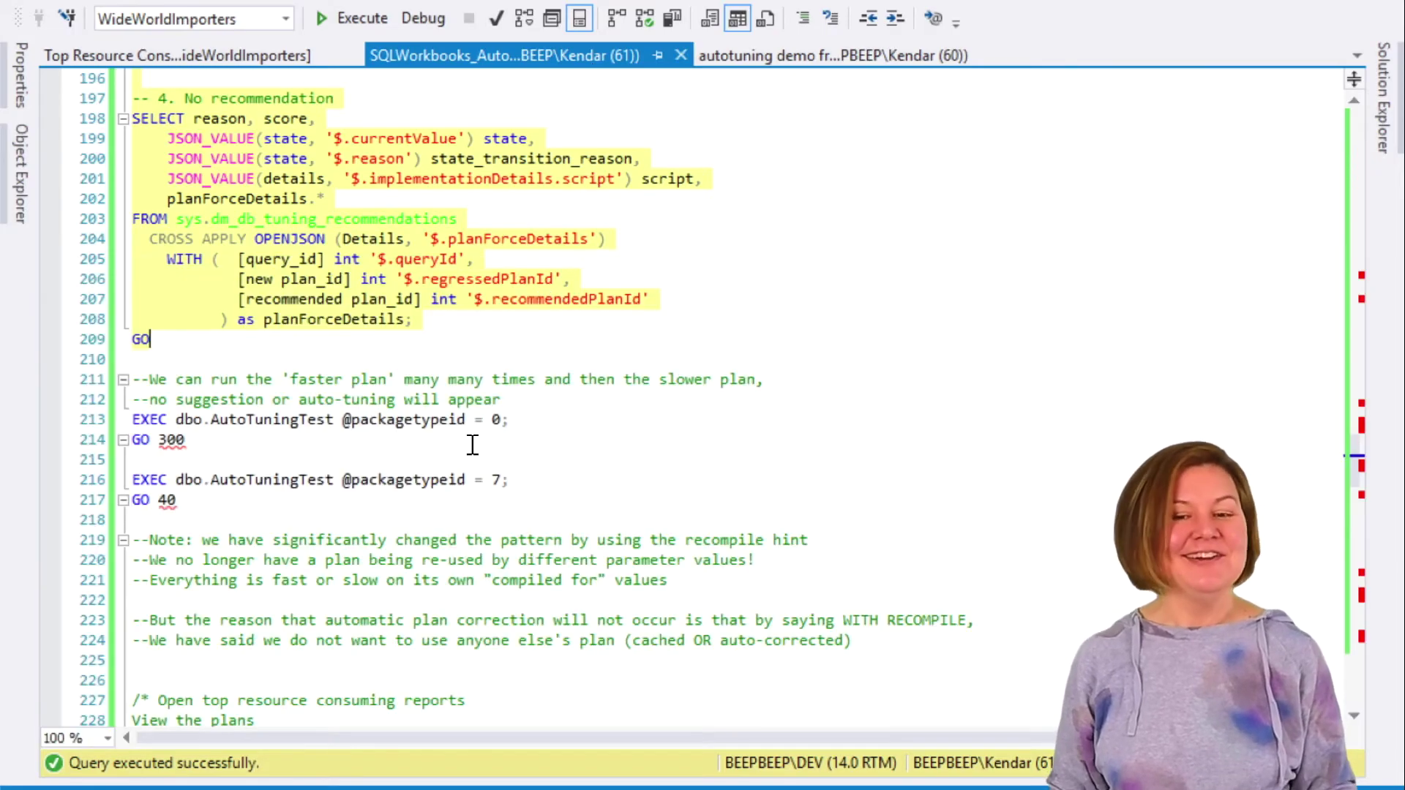
scroll(329, 465, down, 2)
click(124, 354)
scroll(398, 380, down, 1)
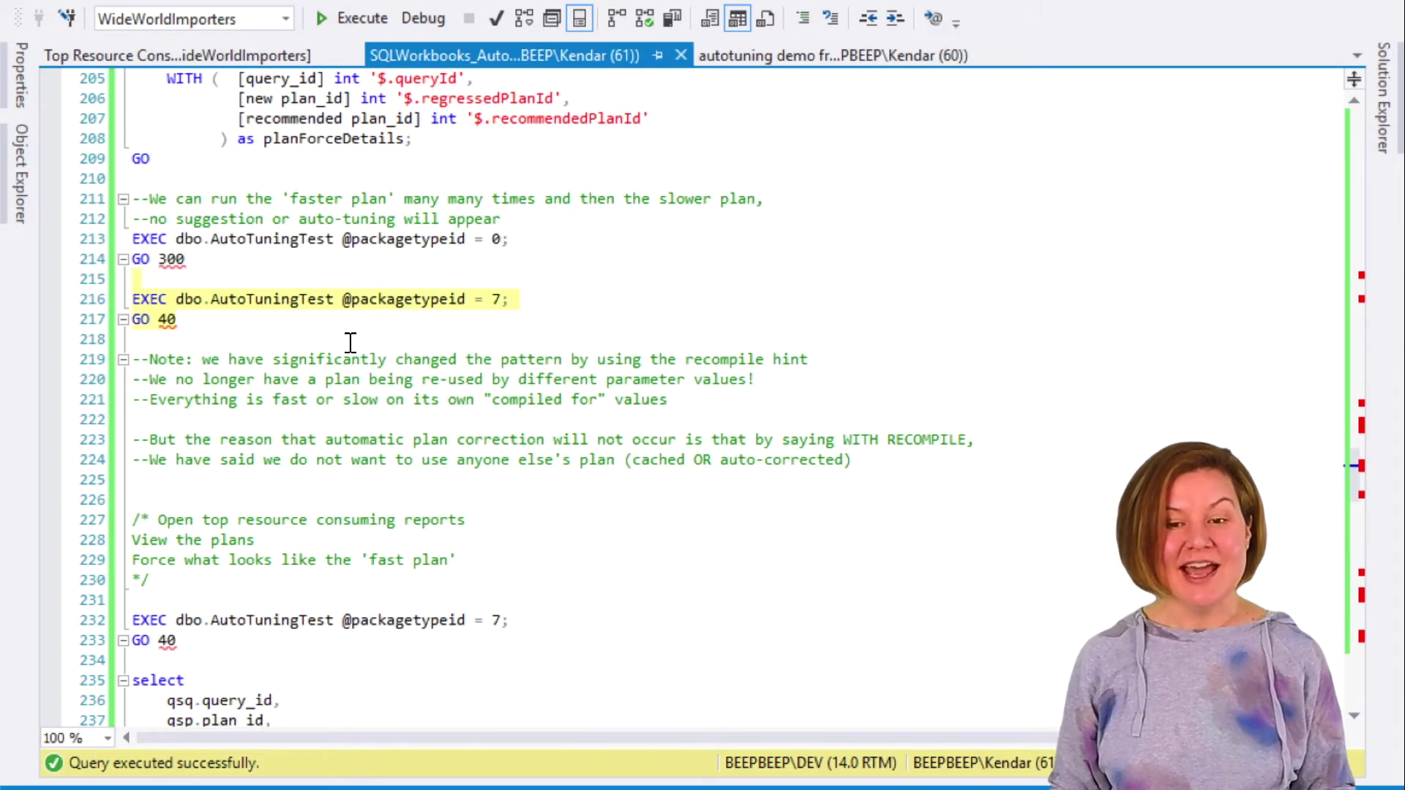
scroll(351, 343, down, 1)
key(ctrl+r)
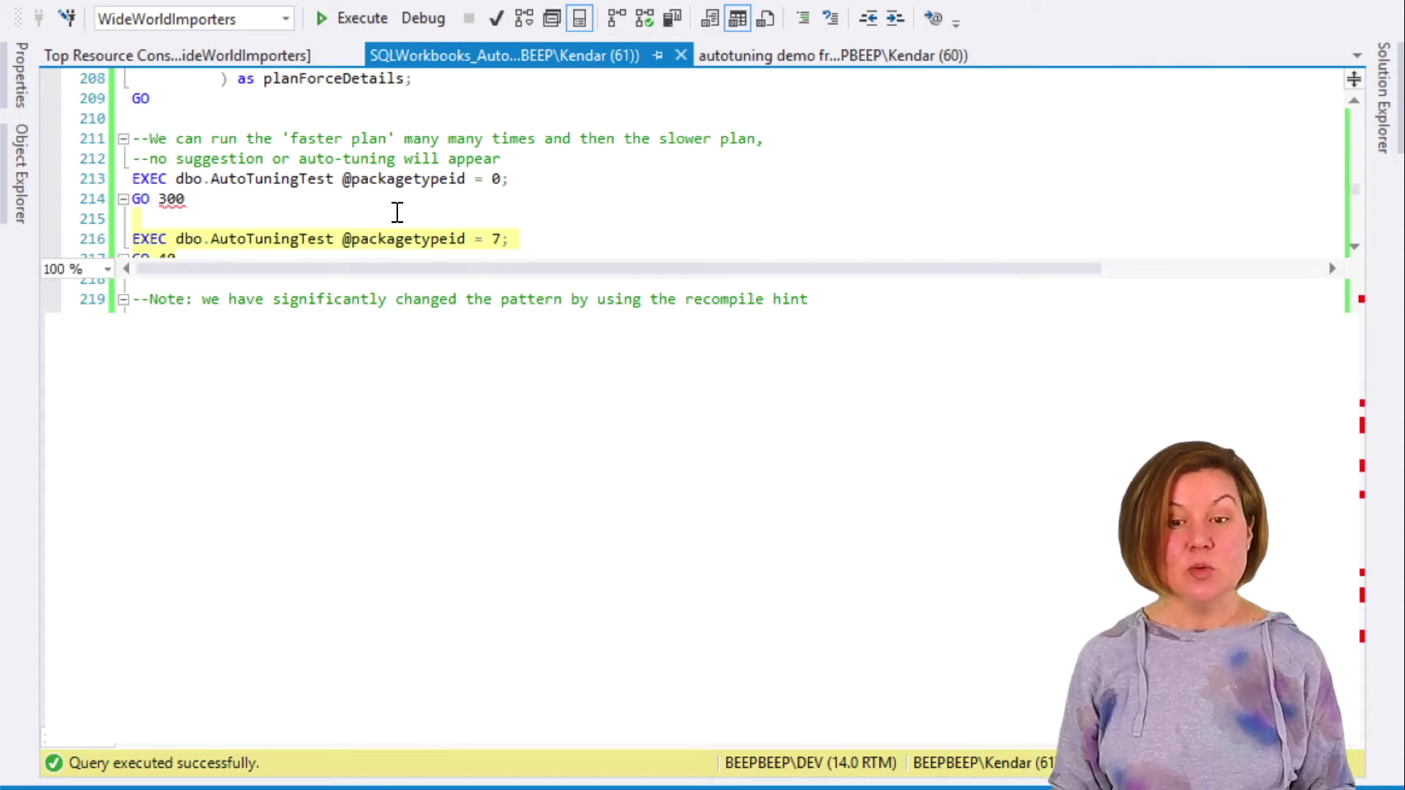
key(F5)
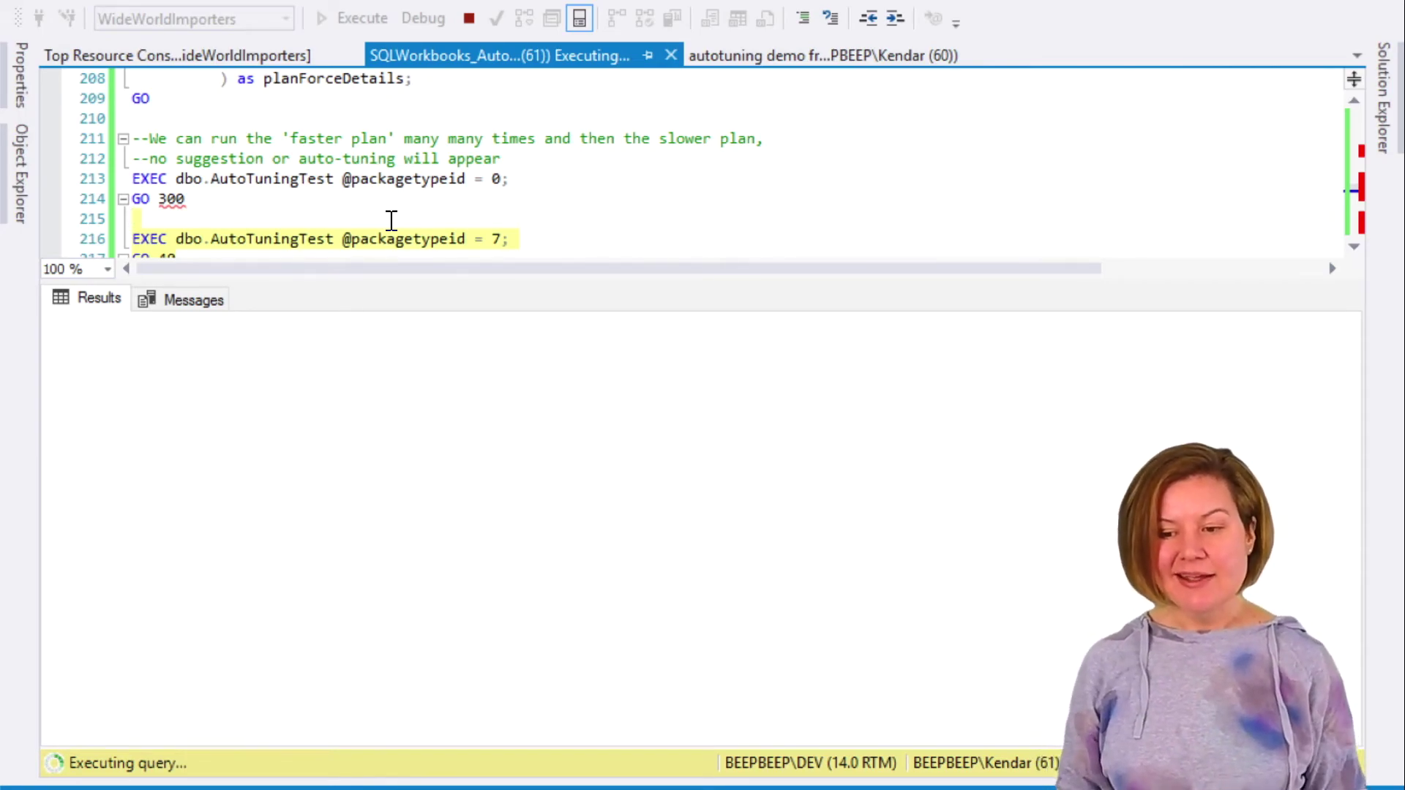
scroll(392, 220, down, 2)
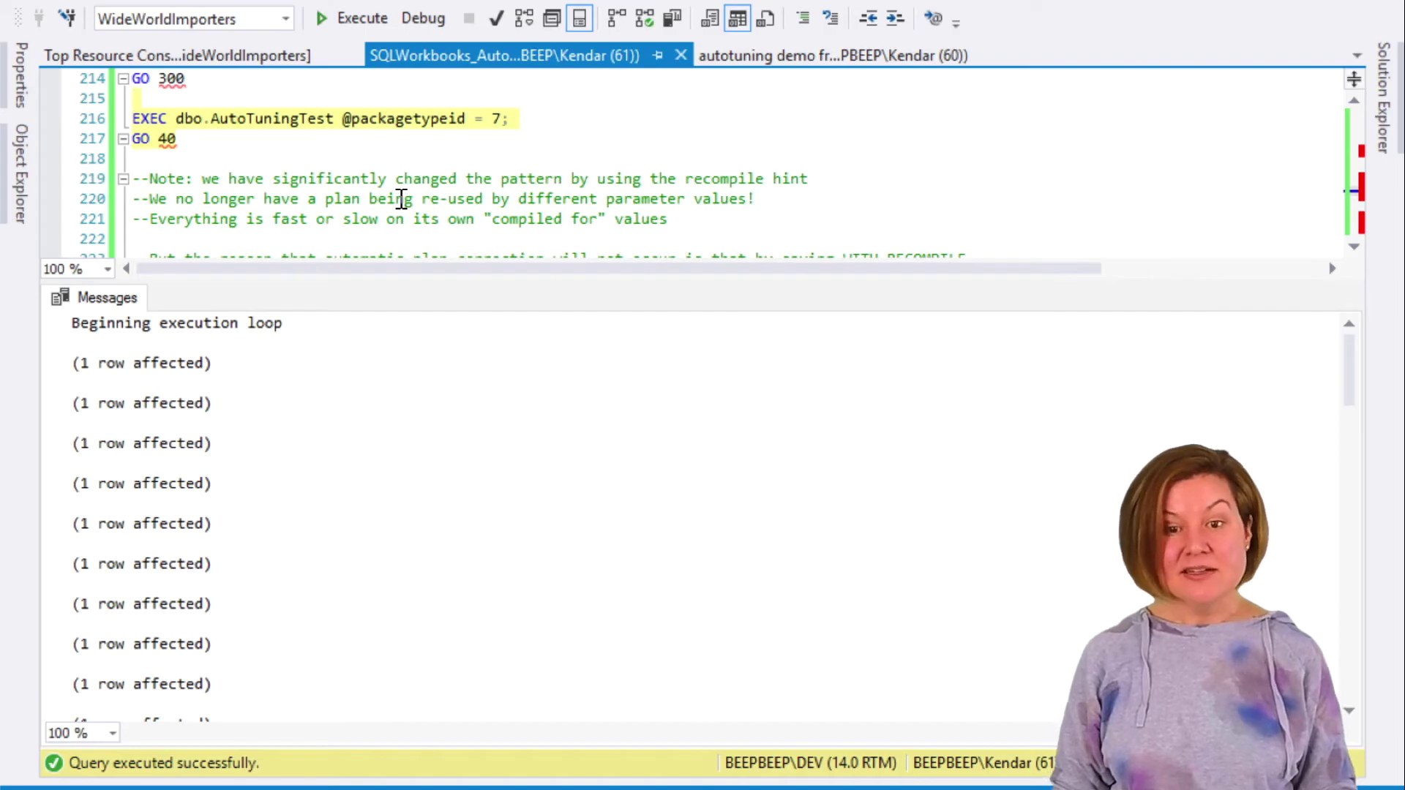
Refresh the Top Resource Consuming Queries report and inspect forced plan 2's newest interval, including execution count and average CPU time
click(280, 57)
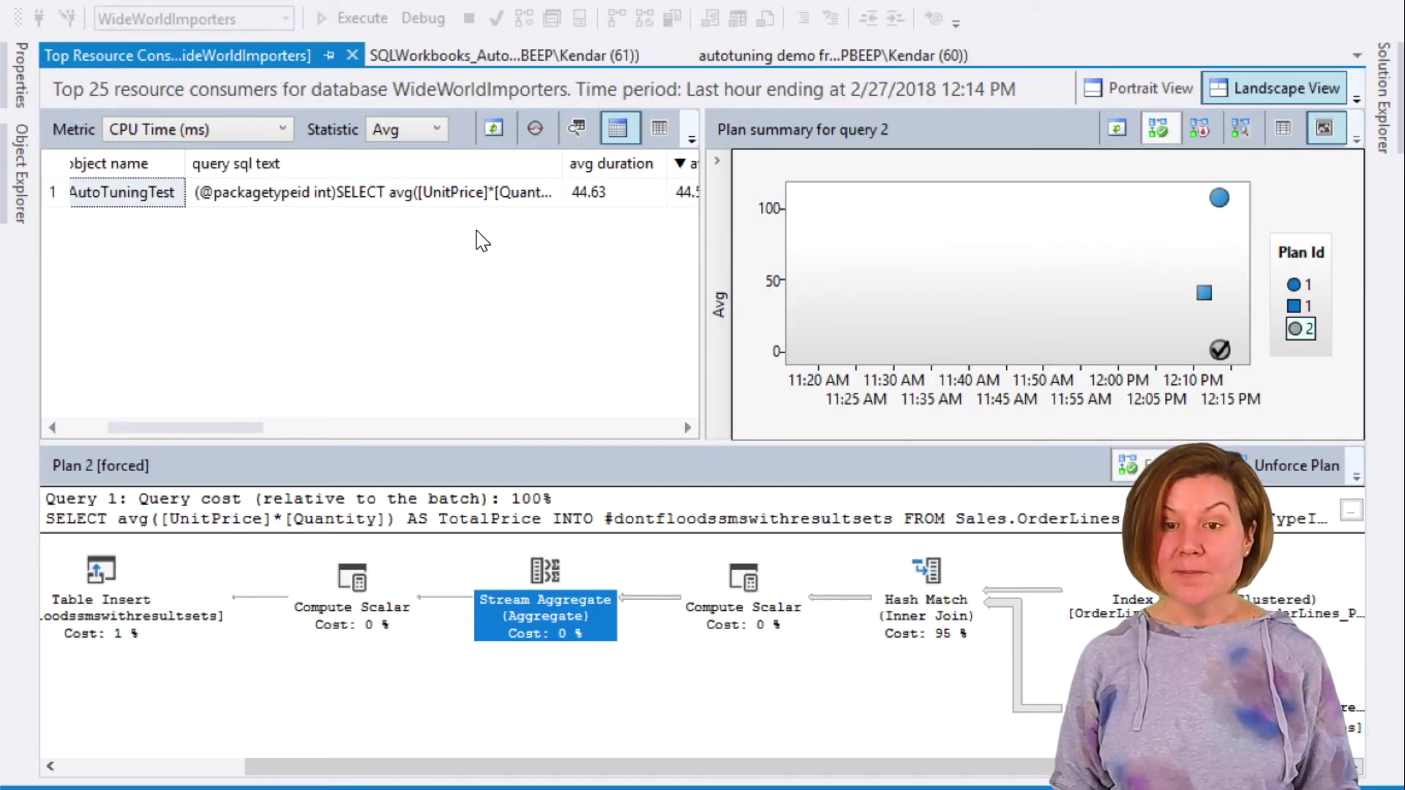
click(494, 129)
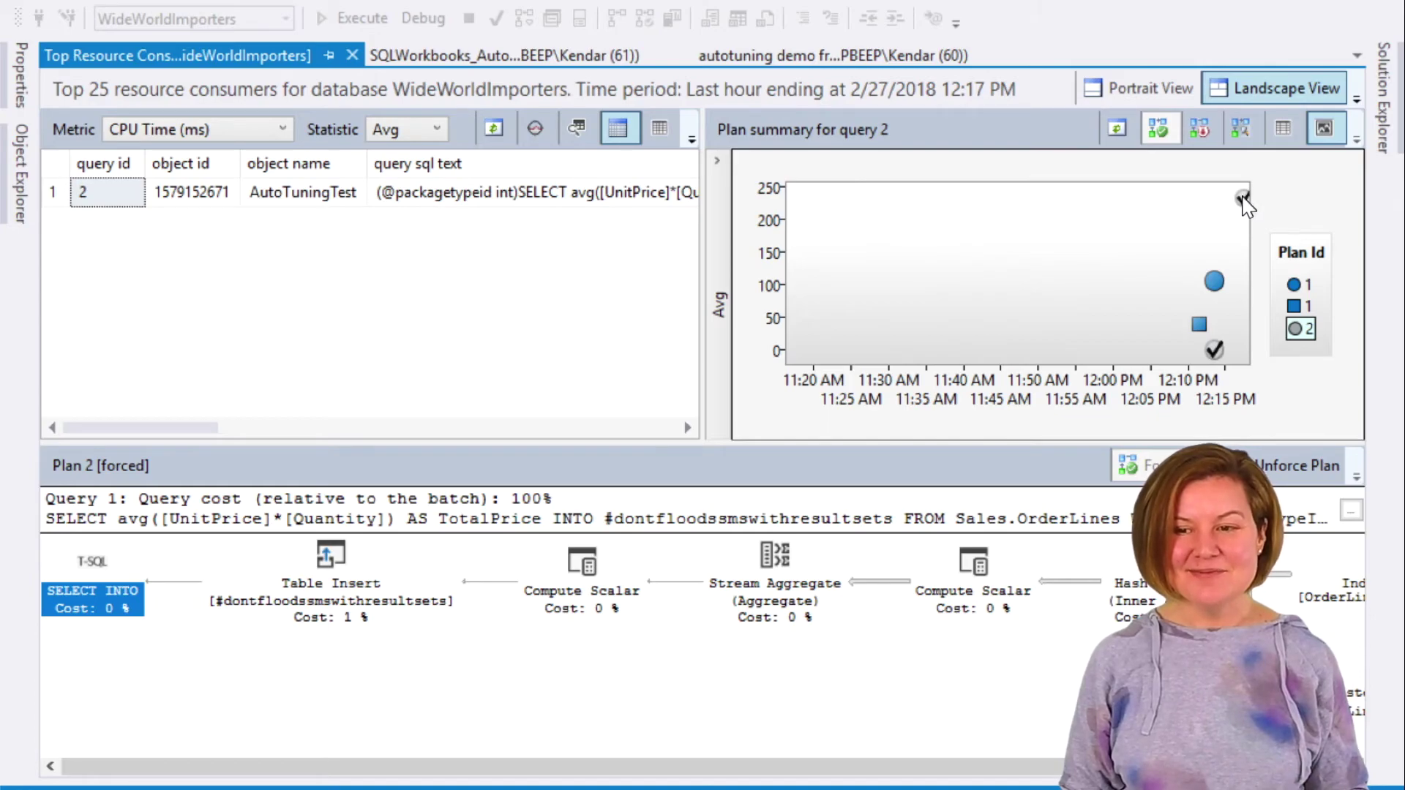
mouse_move(1243, 199)
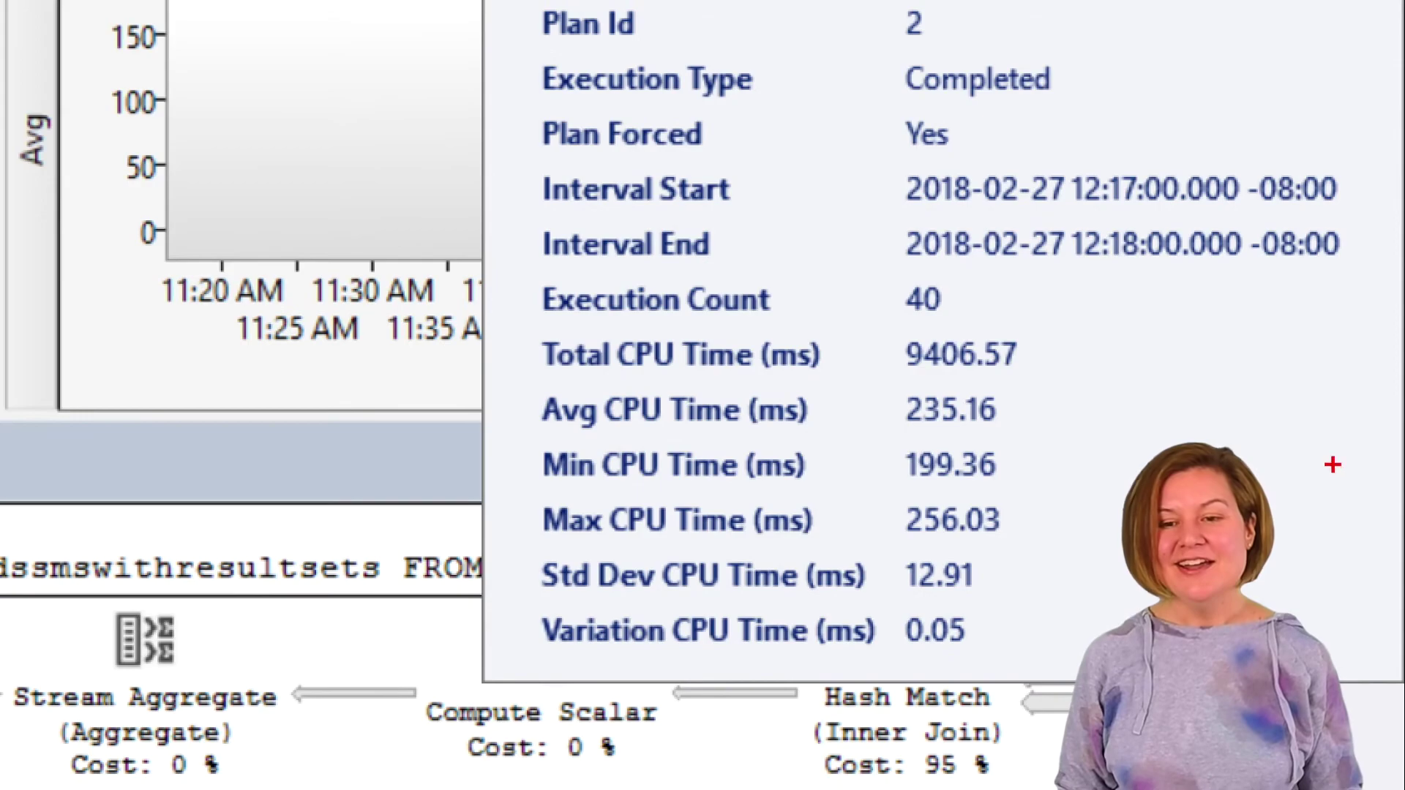
drag(959, 293, 1009, 292)
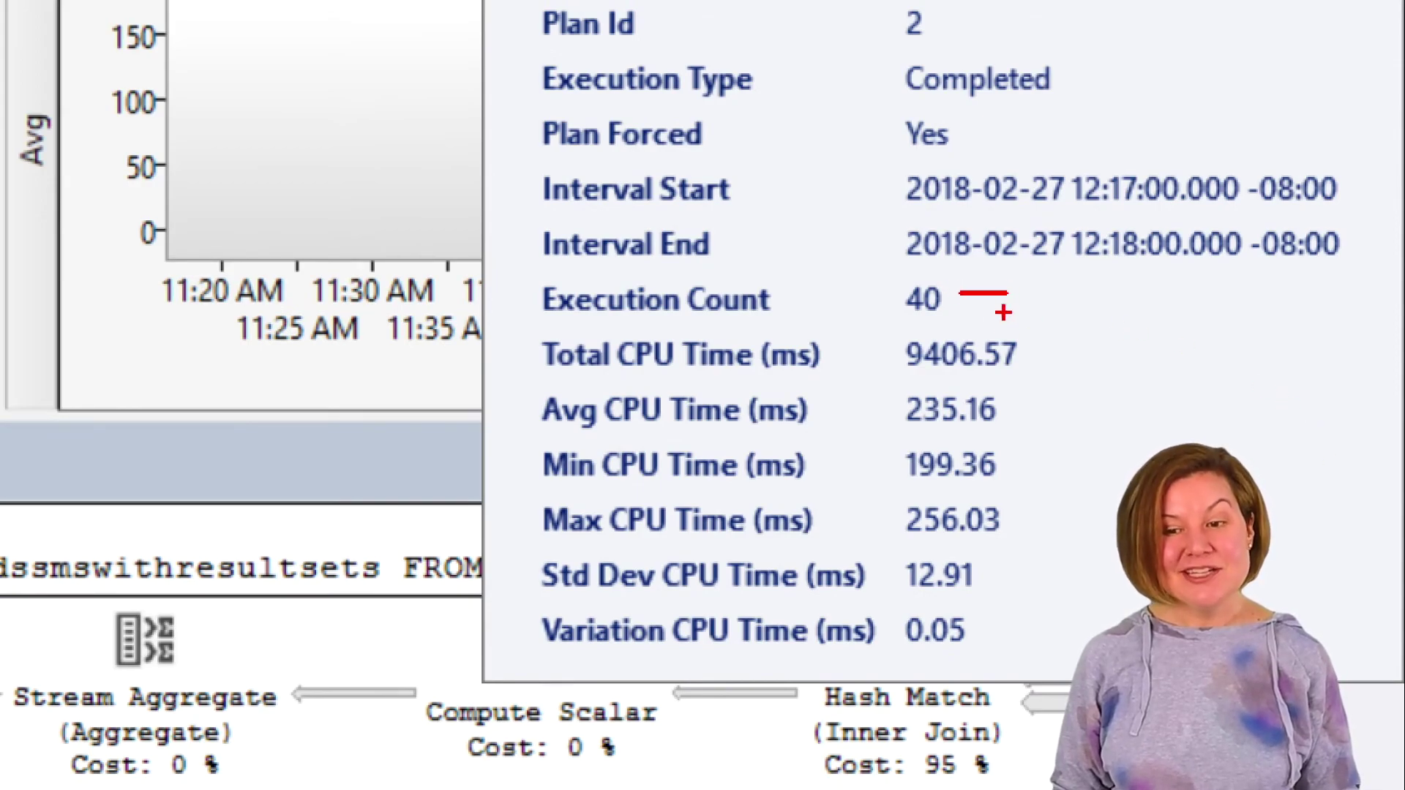
mouse_move(1007, 382)
mouse_down()
mouse_move(948, 375)
mouse_move(869, 411)
mouse_move(981, 437)
mouse_up()
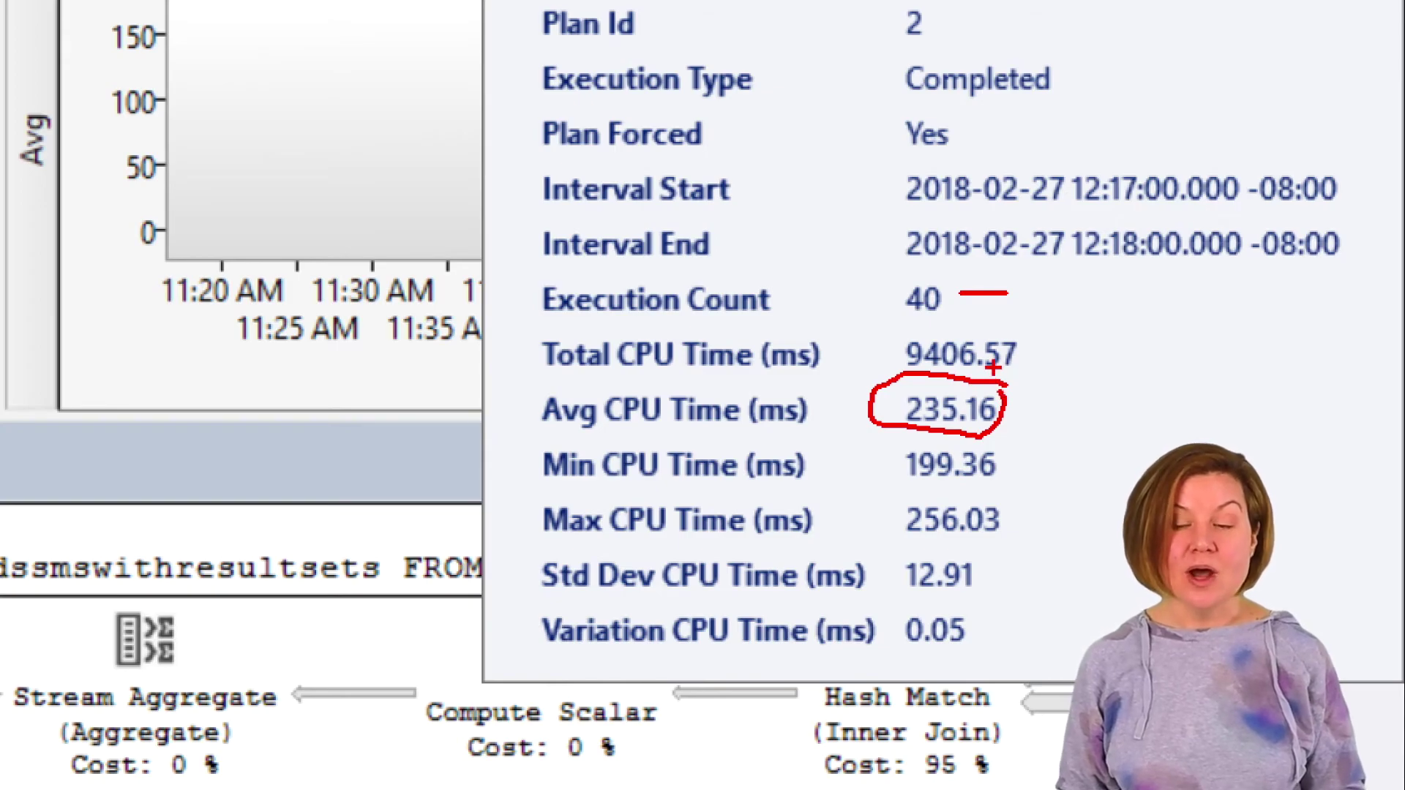
key(Escape)
click(776, 57)
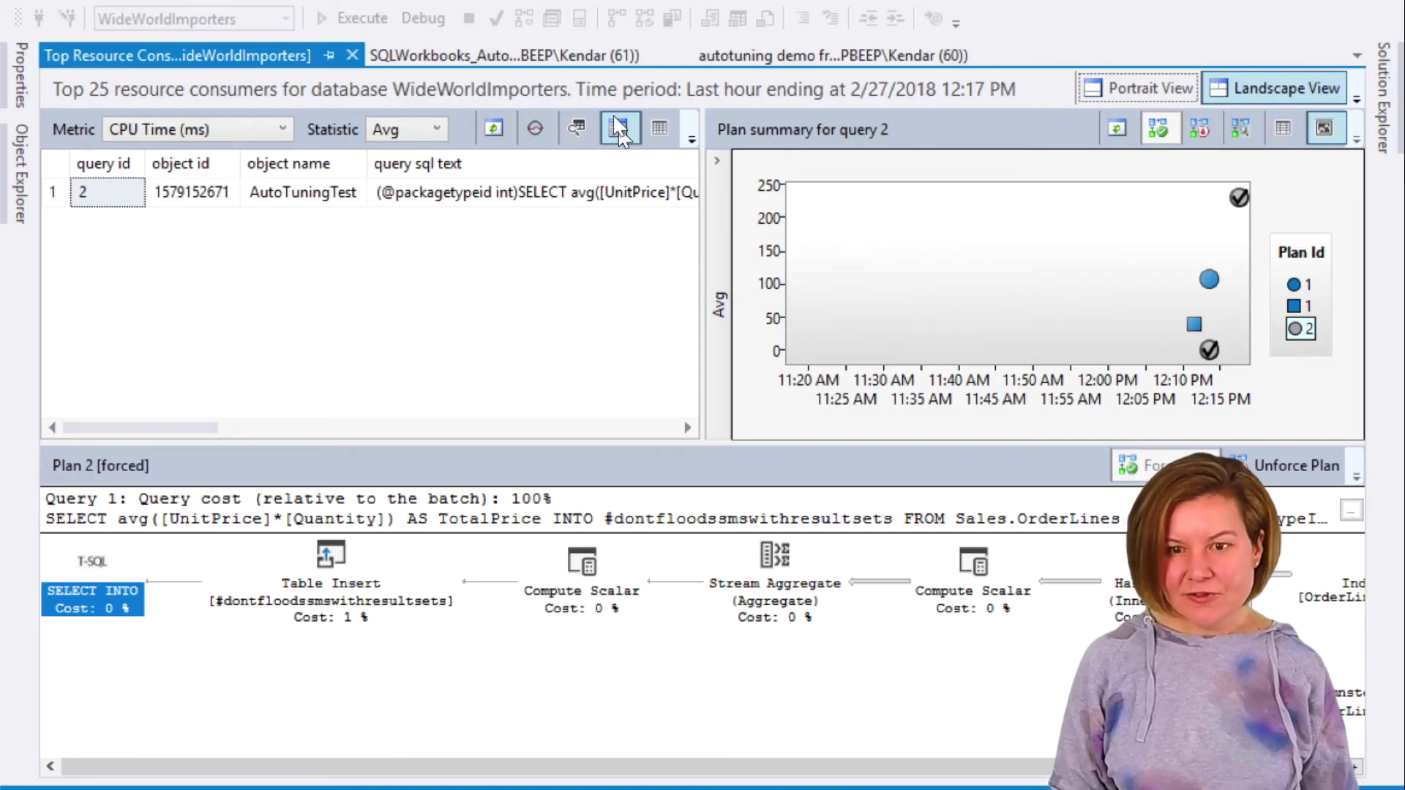
Run the script's Query Store query for dbo.AutoTuningTest plans and review the plan 2 row, especially its is_forced_plan and plan_forcing_type_desc values
click(577, 46)
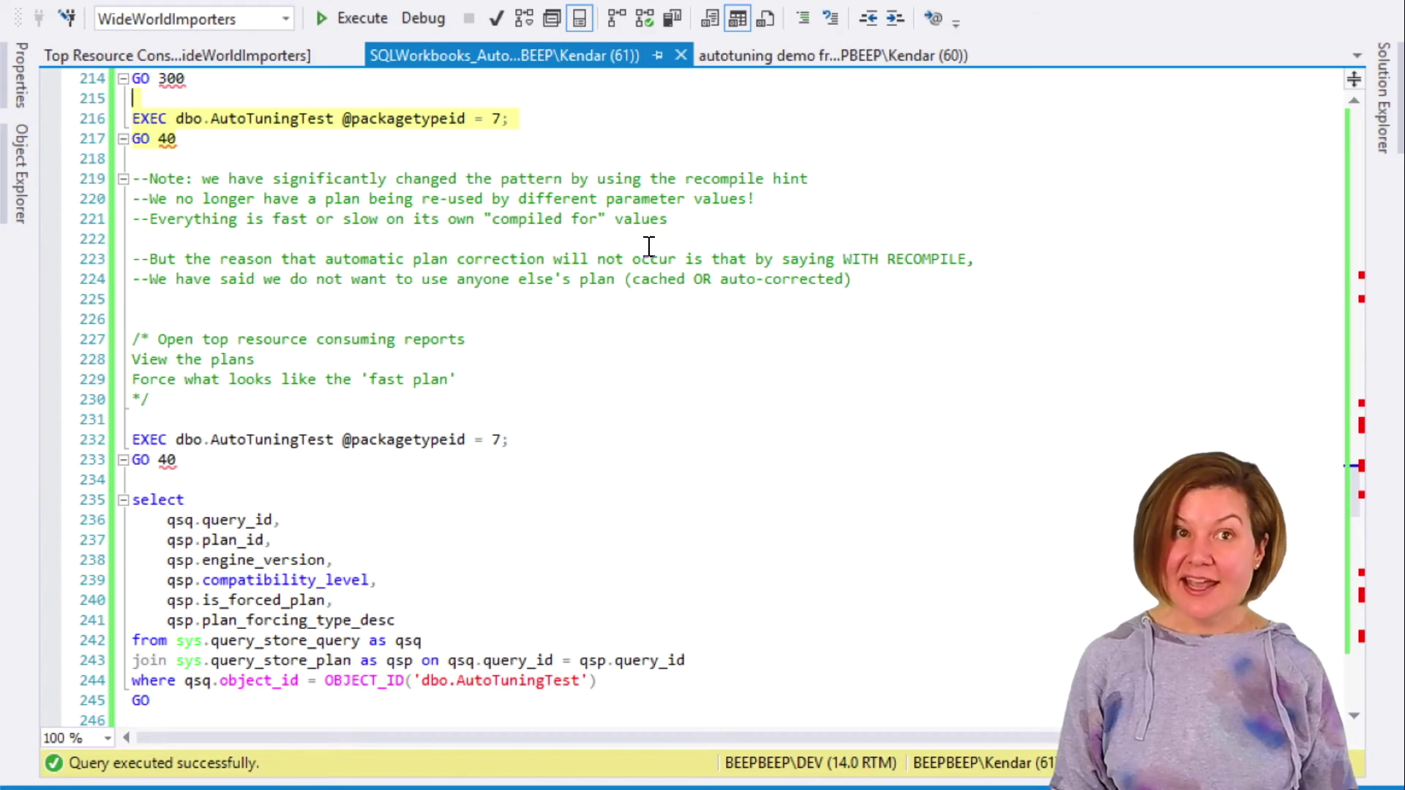
scroll(649, 246, down, 4)
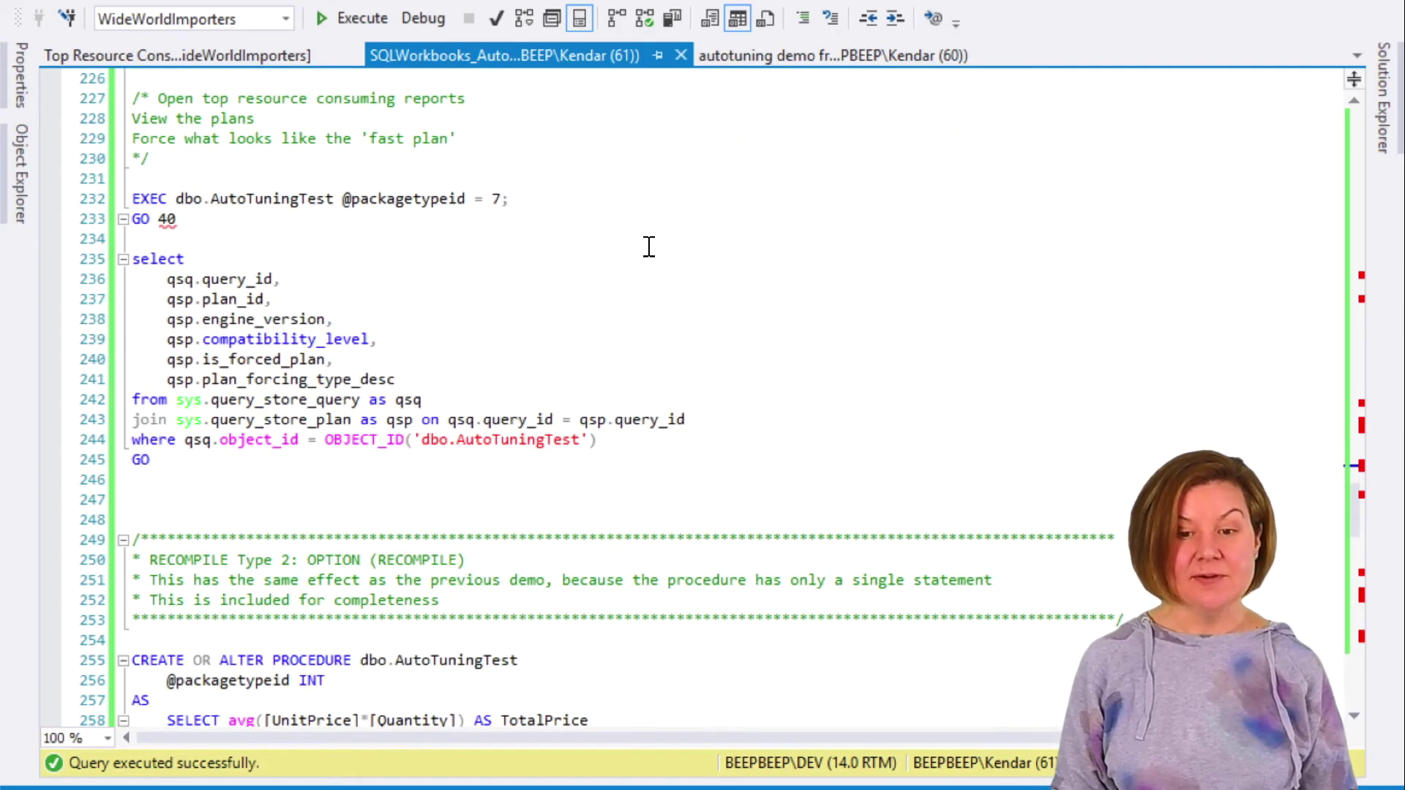
scroll(647, 249, down, 1)
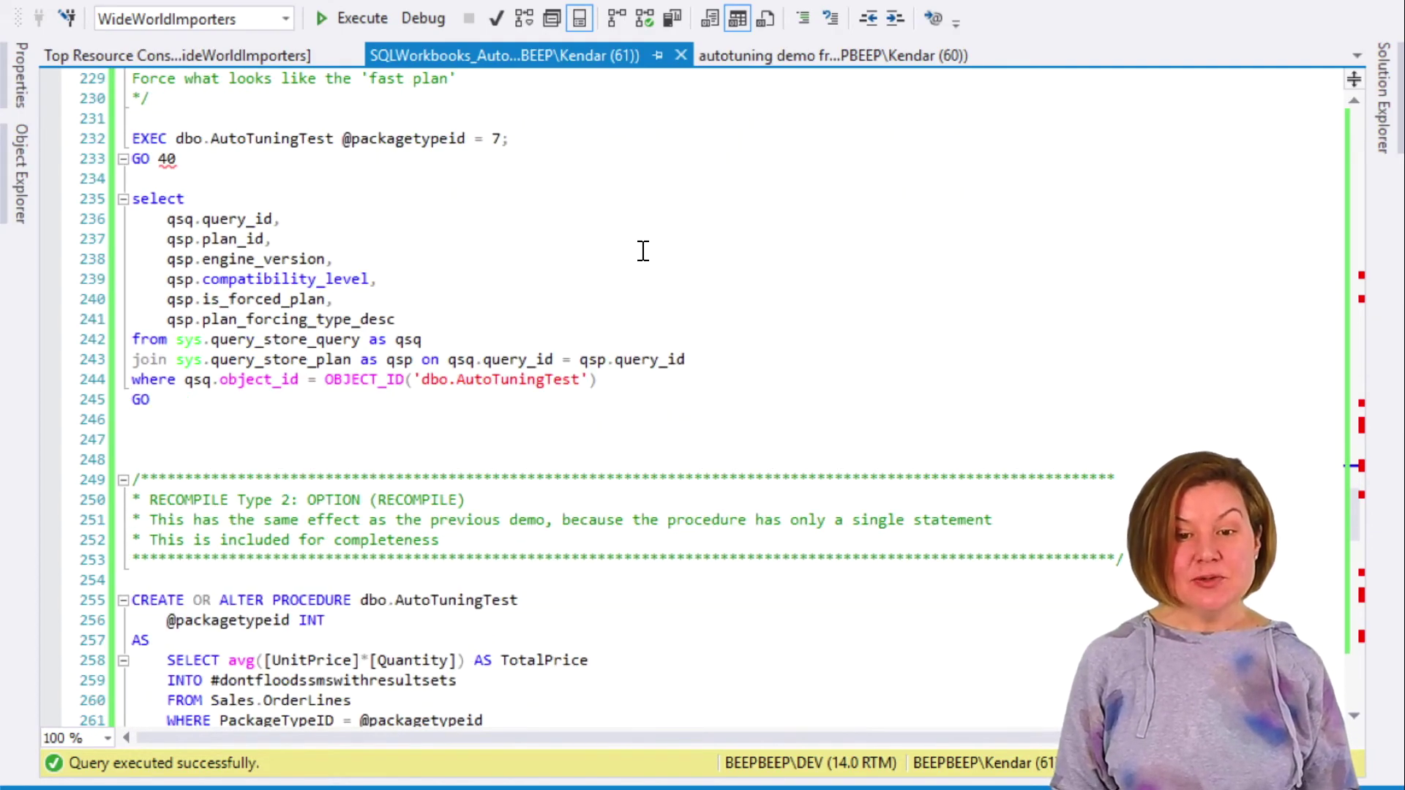
drag(306, 418, 103, 198)
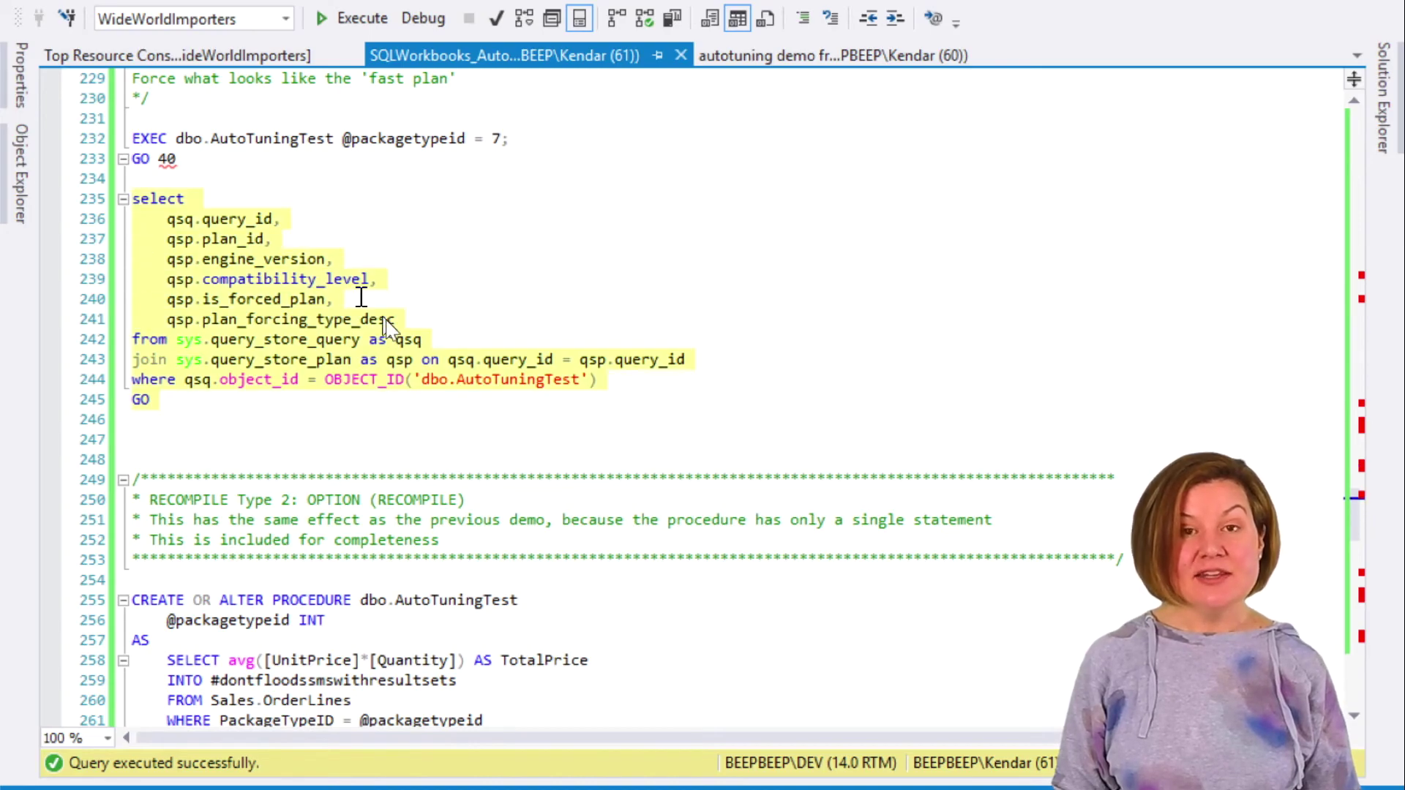
scroll(421, 342, down, 2)
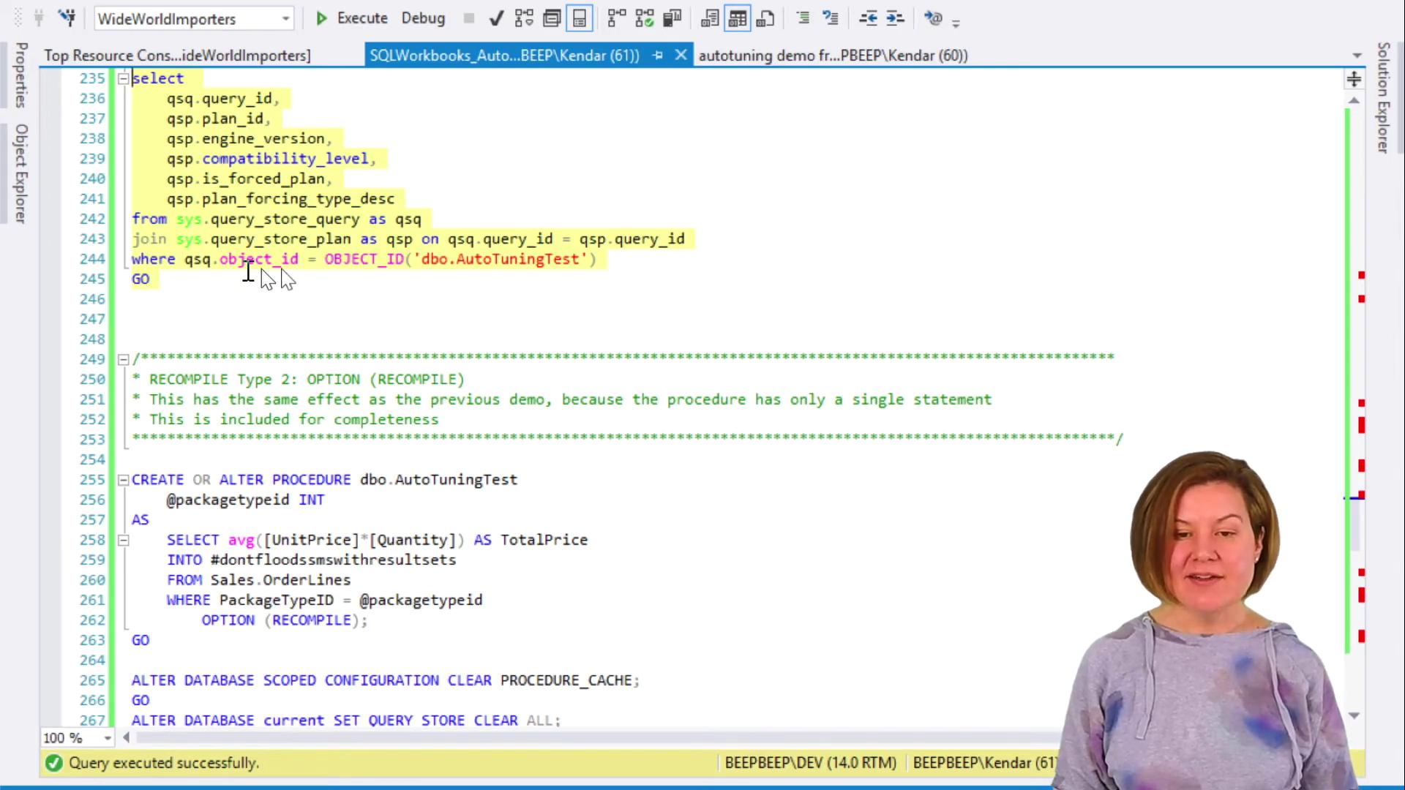
click(469, 279)
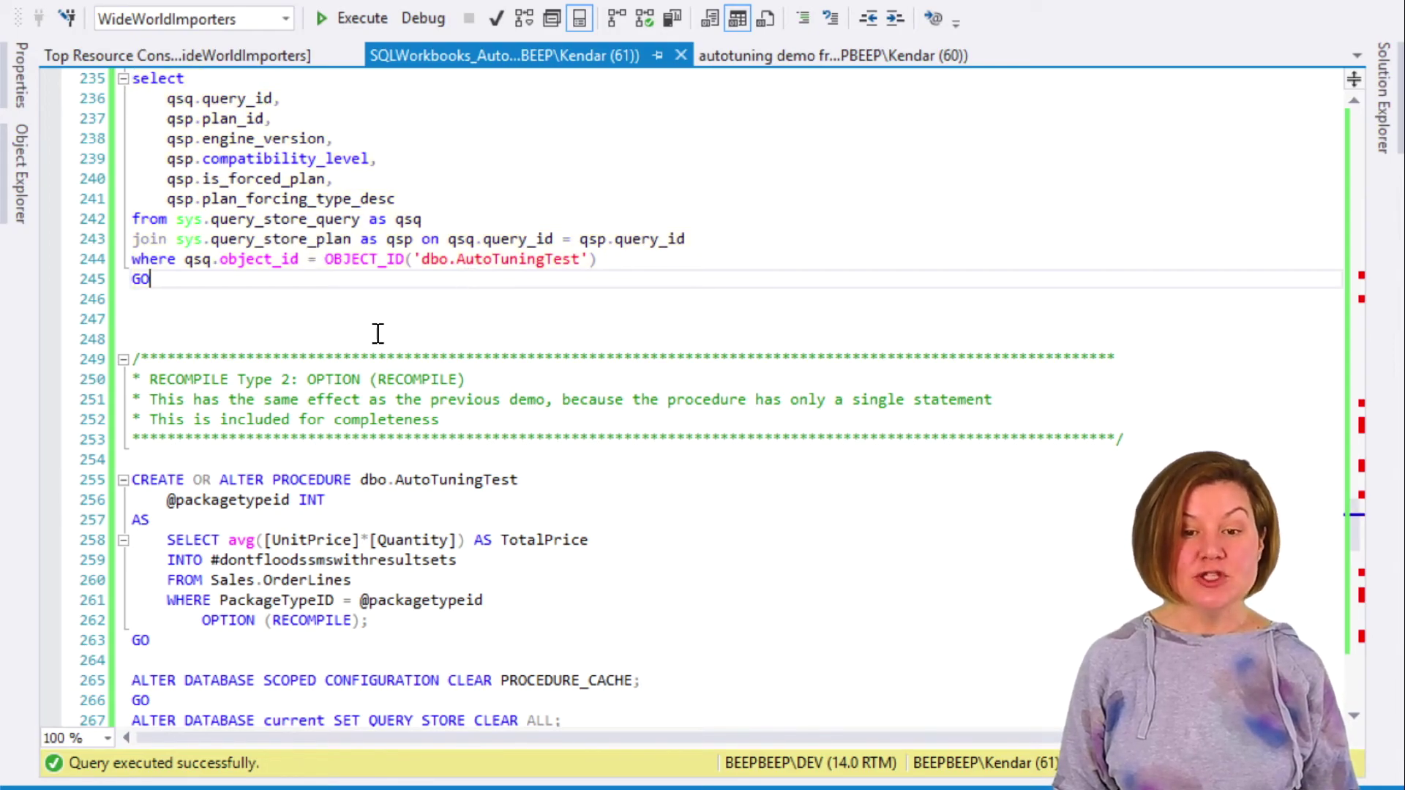
scroll(376, 329, up, 2)
shift+click(298, 186)
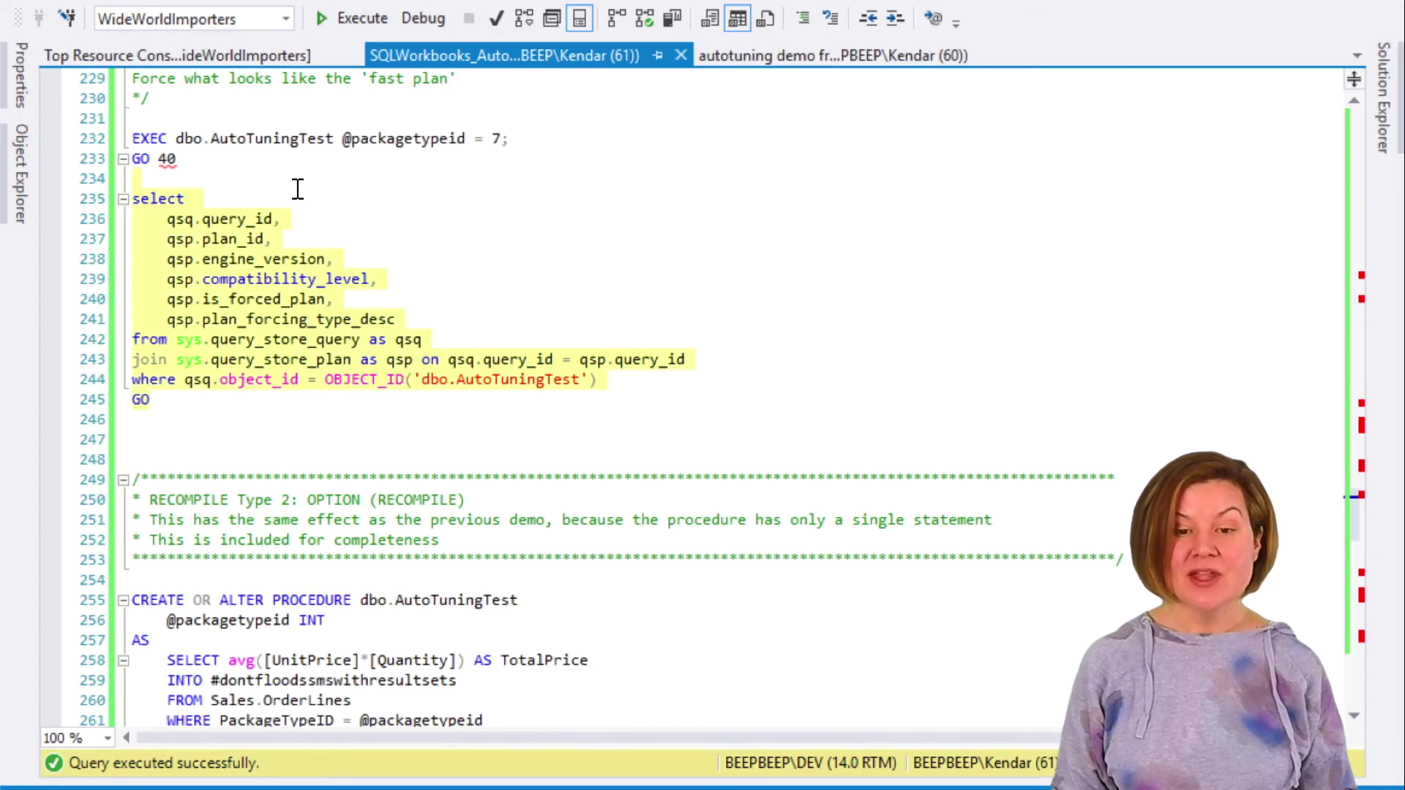
key(F5)
scroll(366, 205, down, 3)
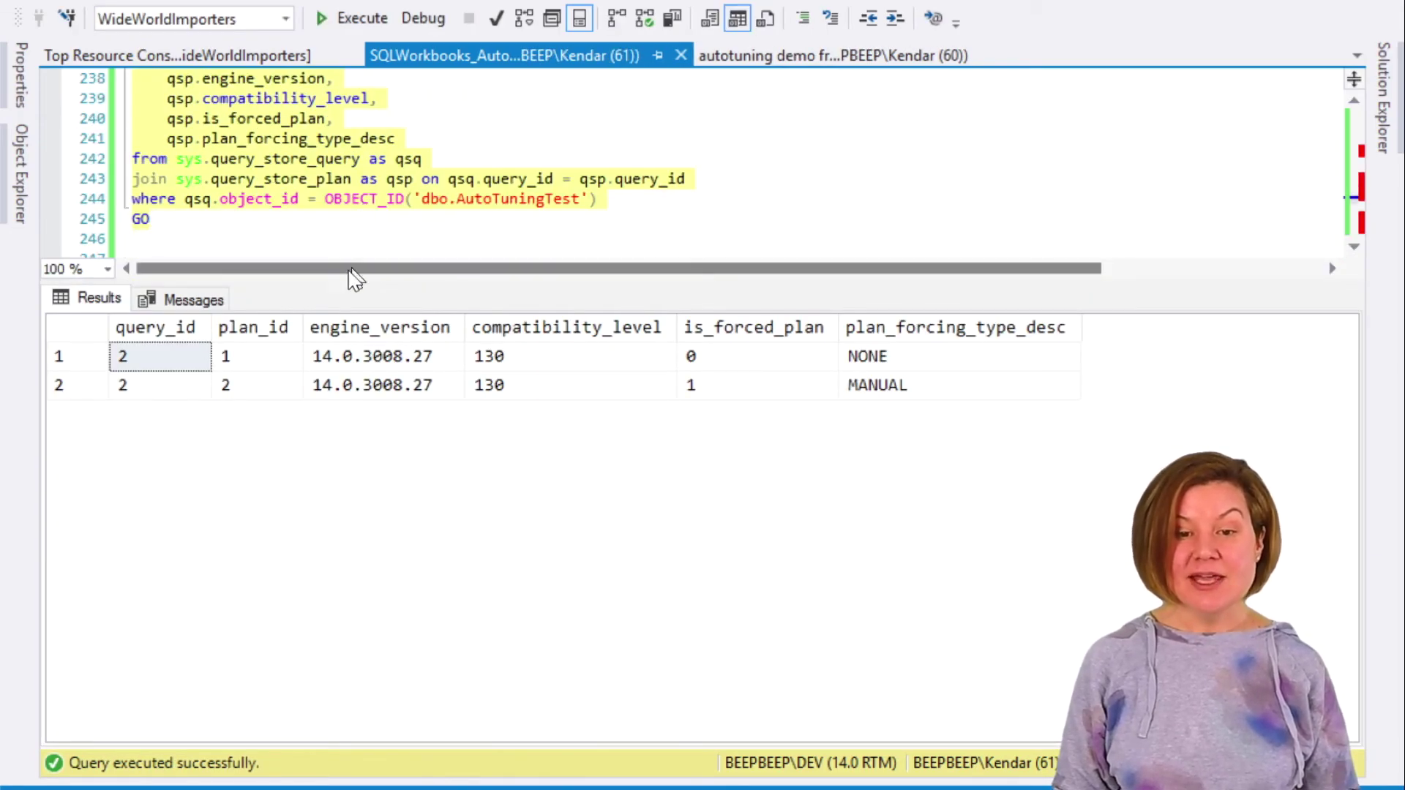
drag(911, 389, 170, 403)
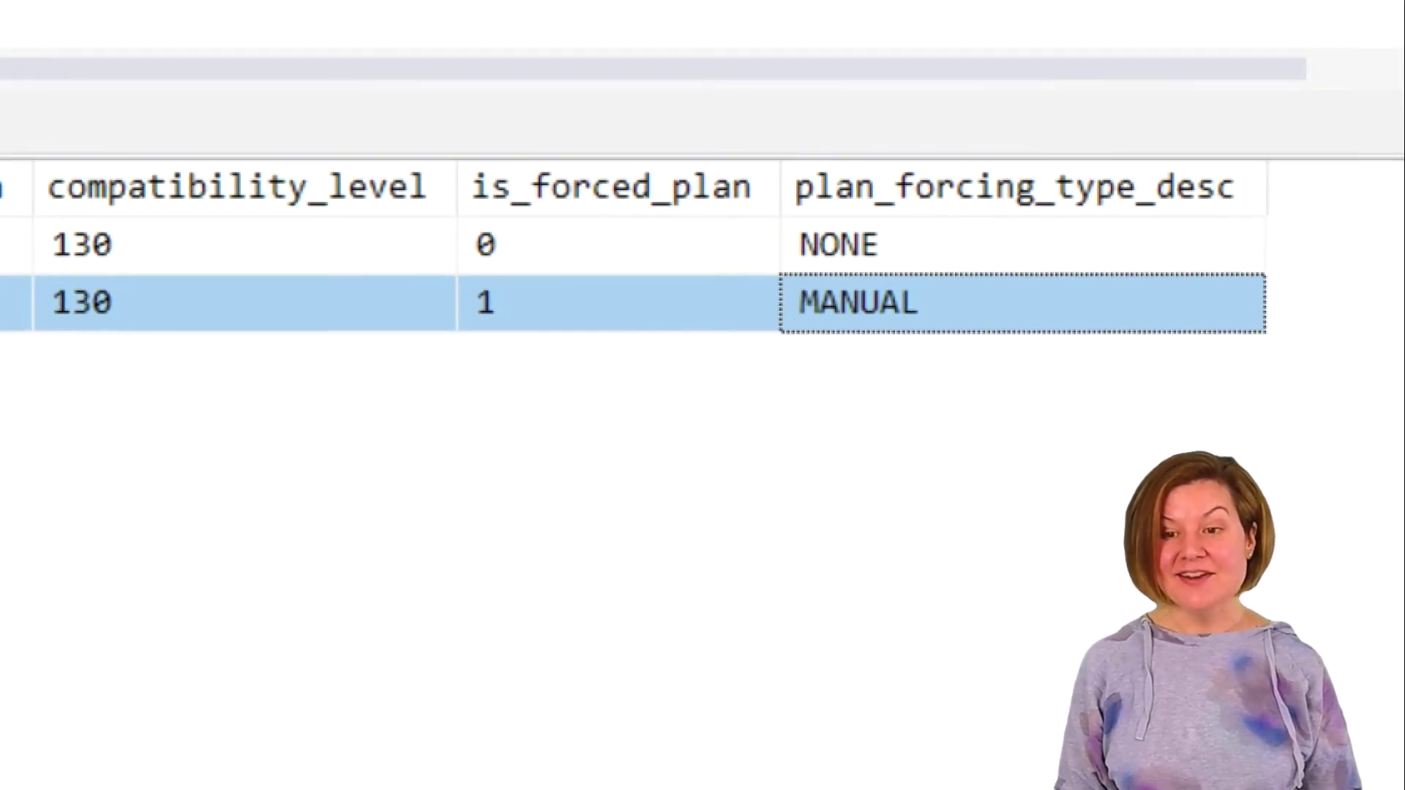
drag(945, 336, 990, 337)
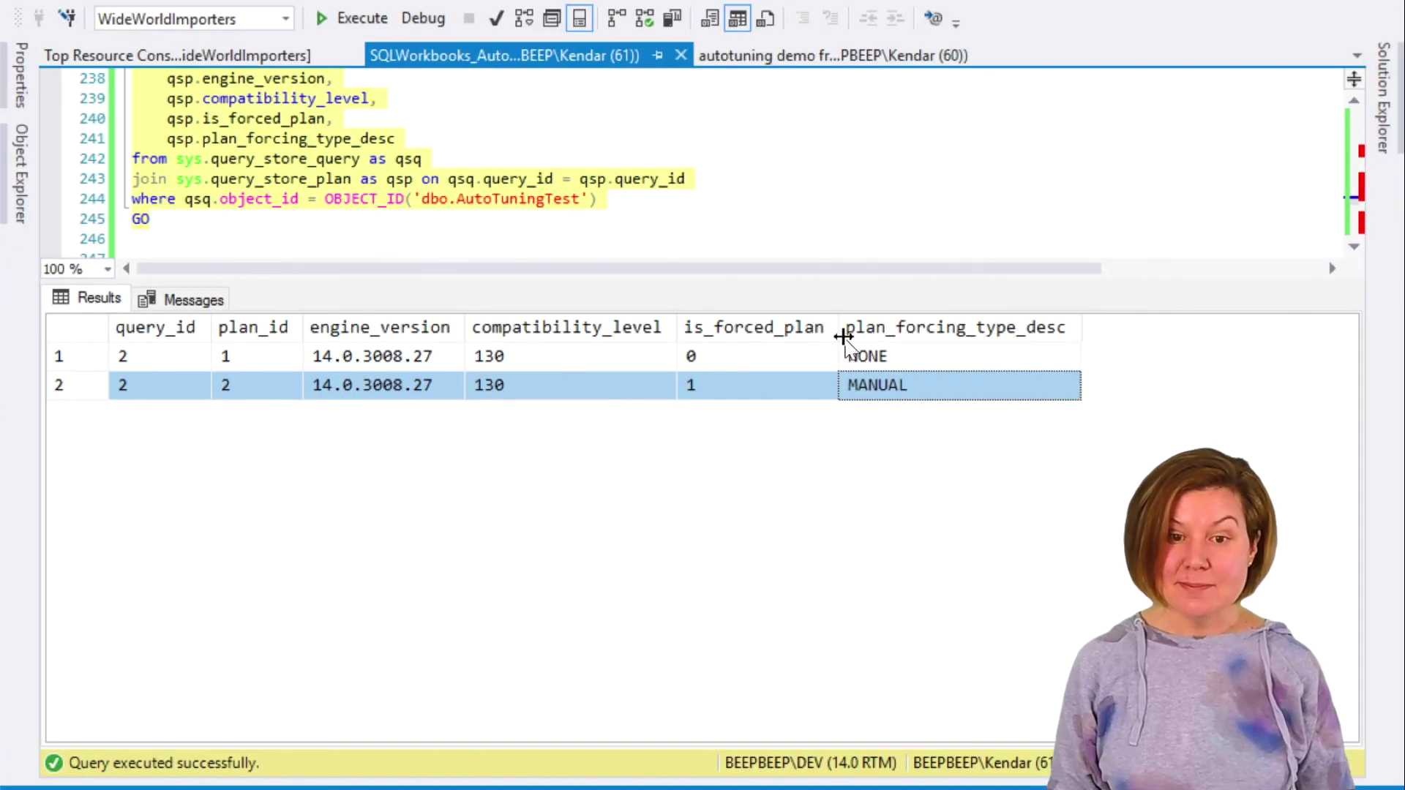
Rerun the "No recommendation" query on sys.dm_db_tuning_recommendations and enlarge the editor area to show the full statement above its results
key(ctrl+r)
scroll(726, 308, up, 3)
scroll(726, 307, up, 13)
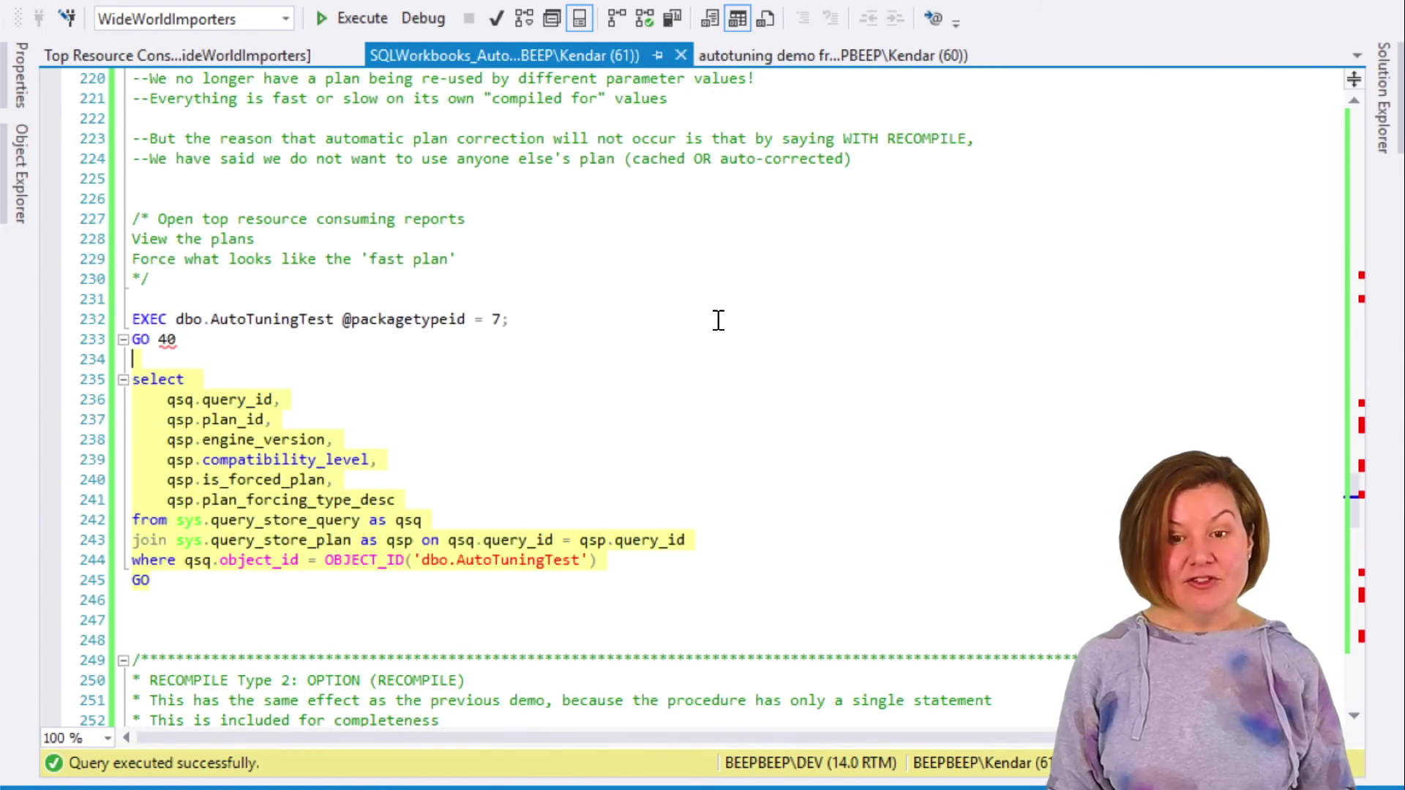
drag(312, 384, 109, 161)
key(F5)
scroll(486, 212, down, 1)
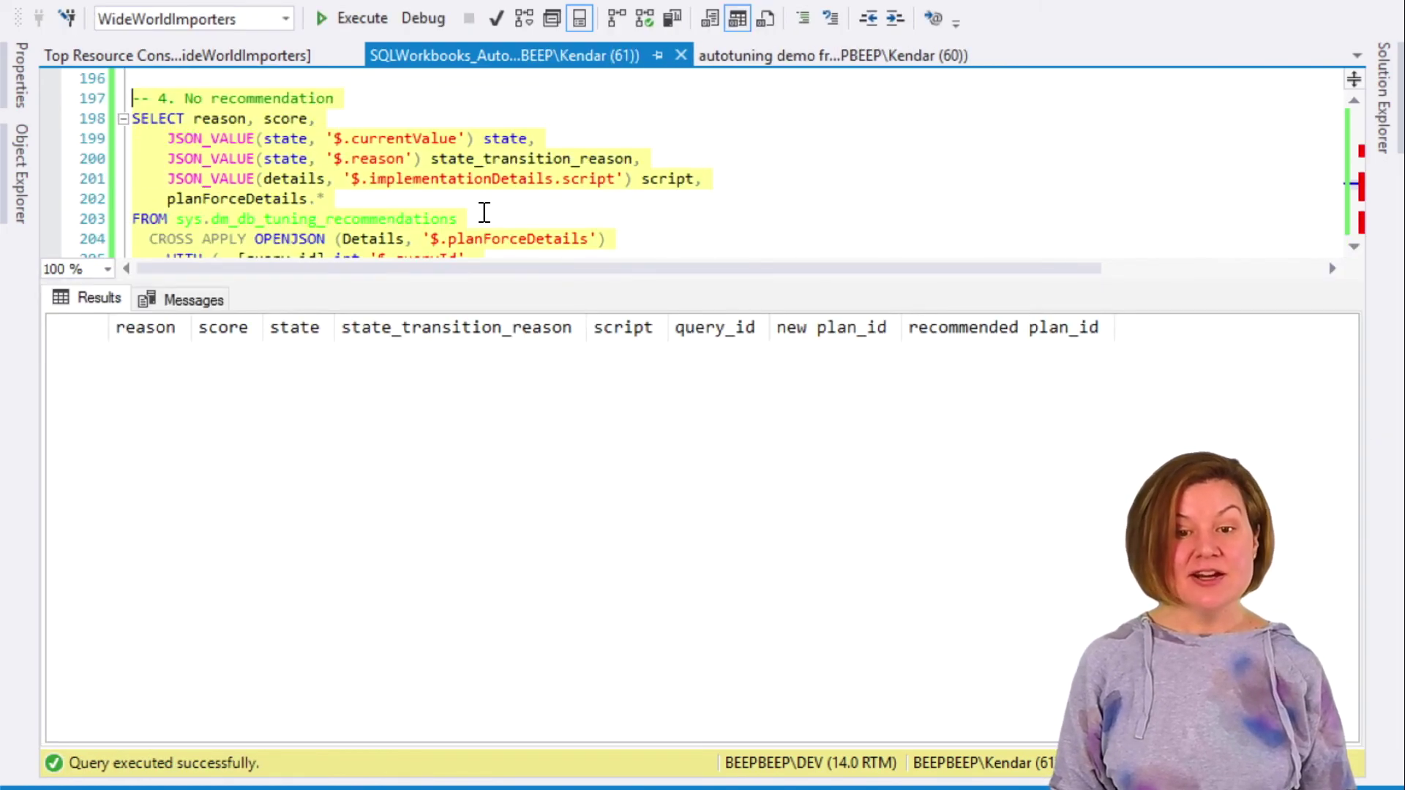
drag(468, 276, 493, 374)
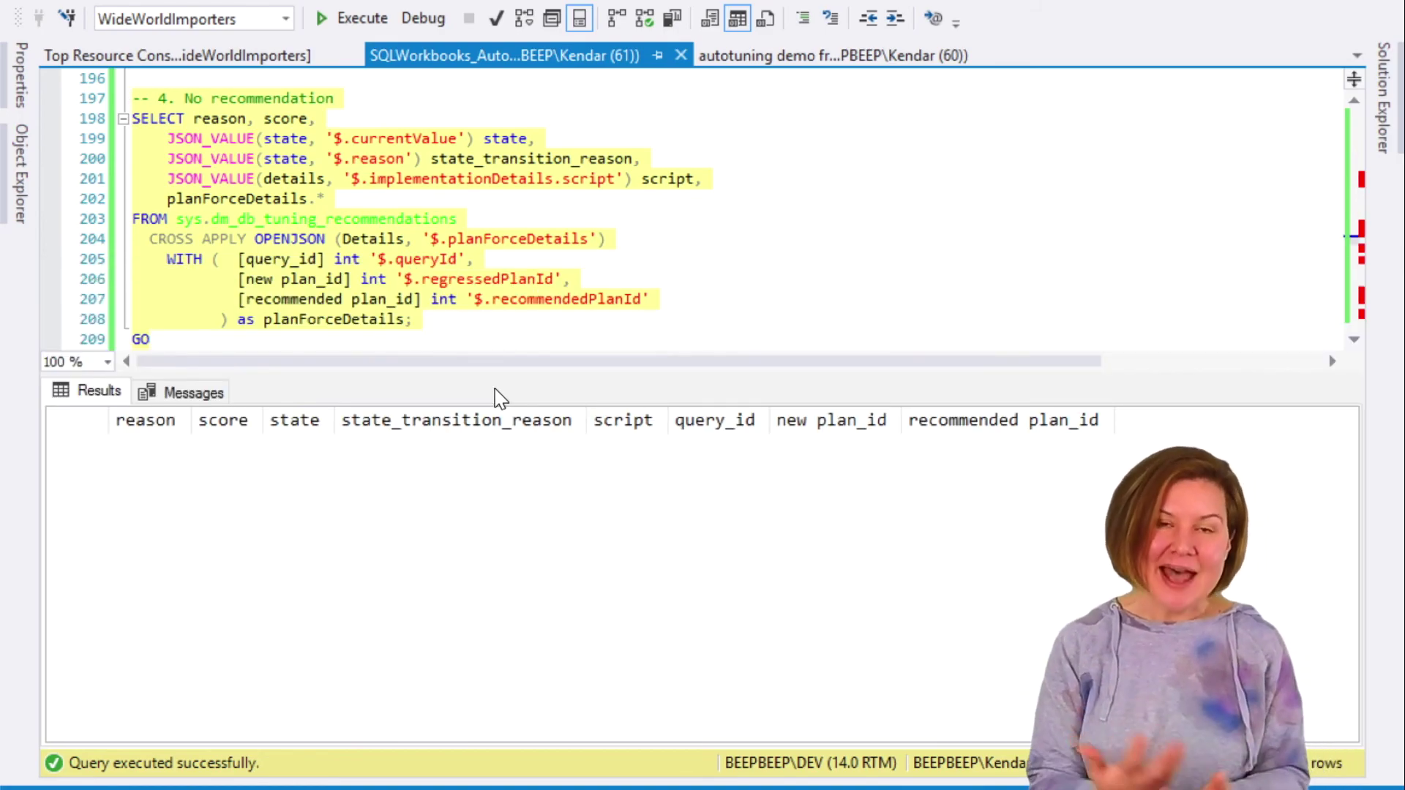